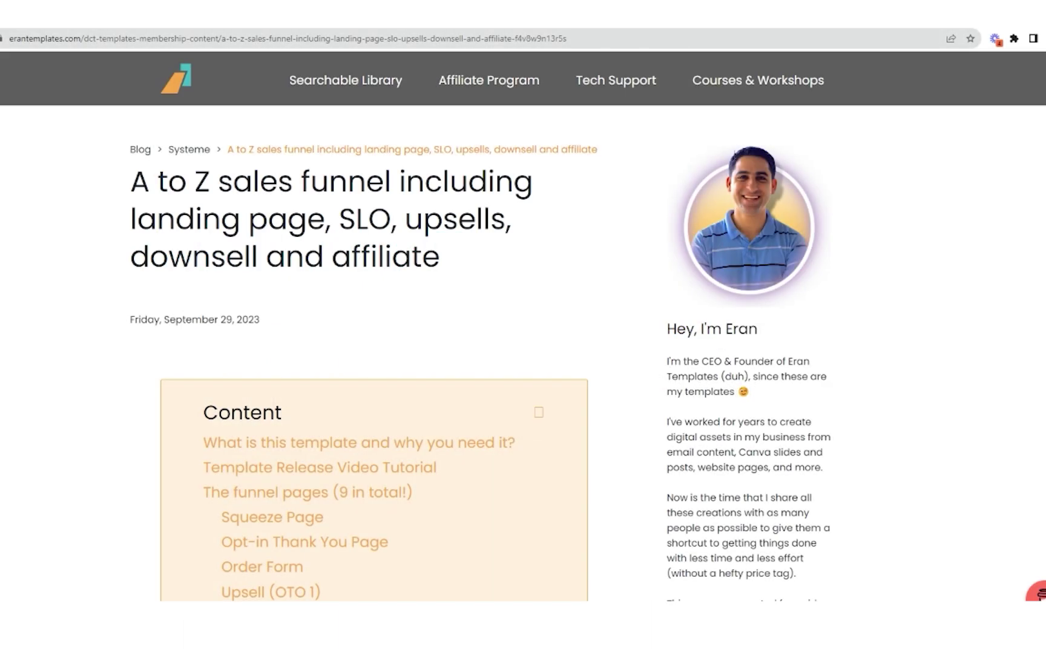
Scroll the A to Z sales funnel blog post down to the Template Release Video Tutorial.
scroll(375, 327, down, 7)
scroll(375, 327, down, 20)
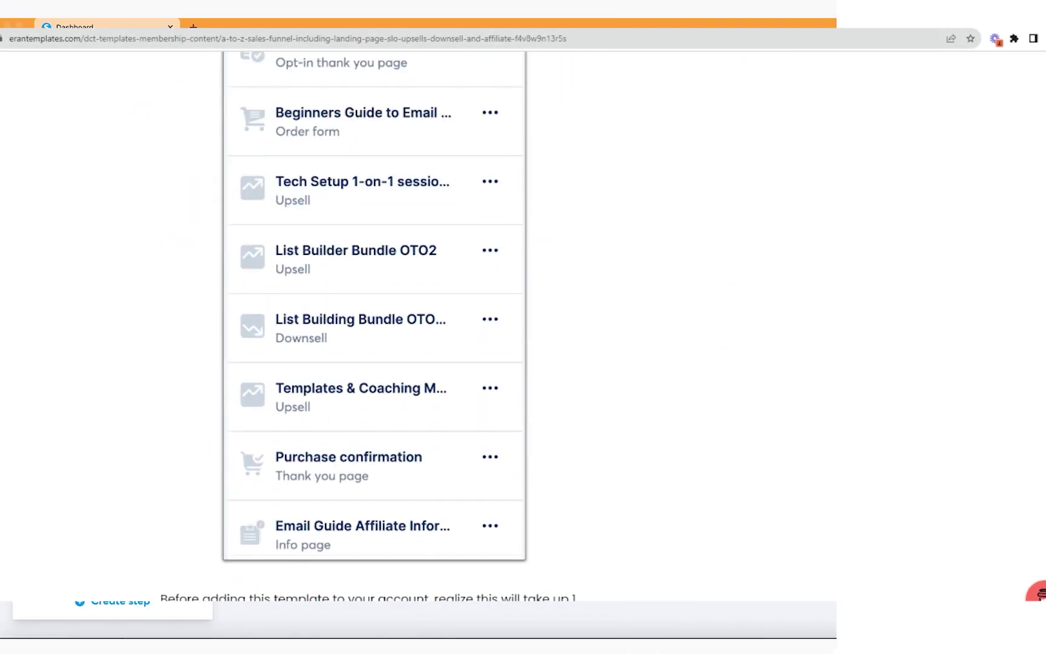
scroll(376, 327, down, 4)
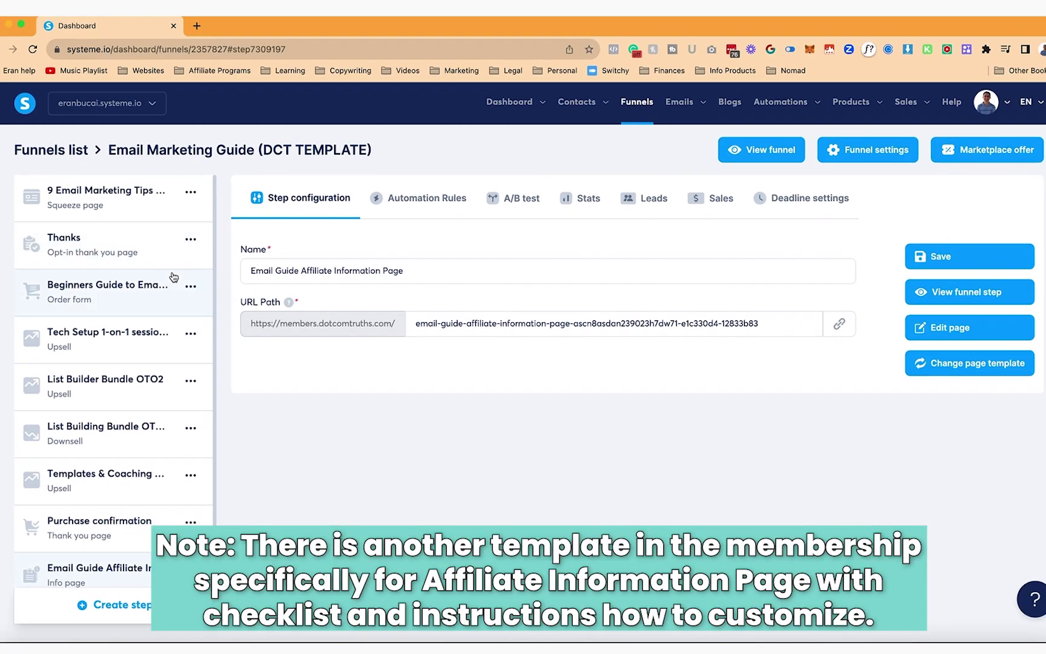
scroll(236, 200, down, 2)
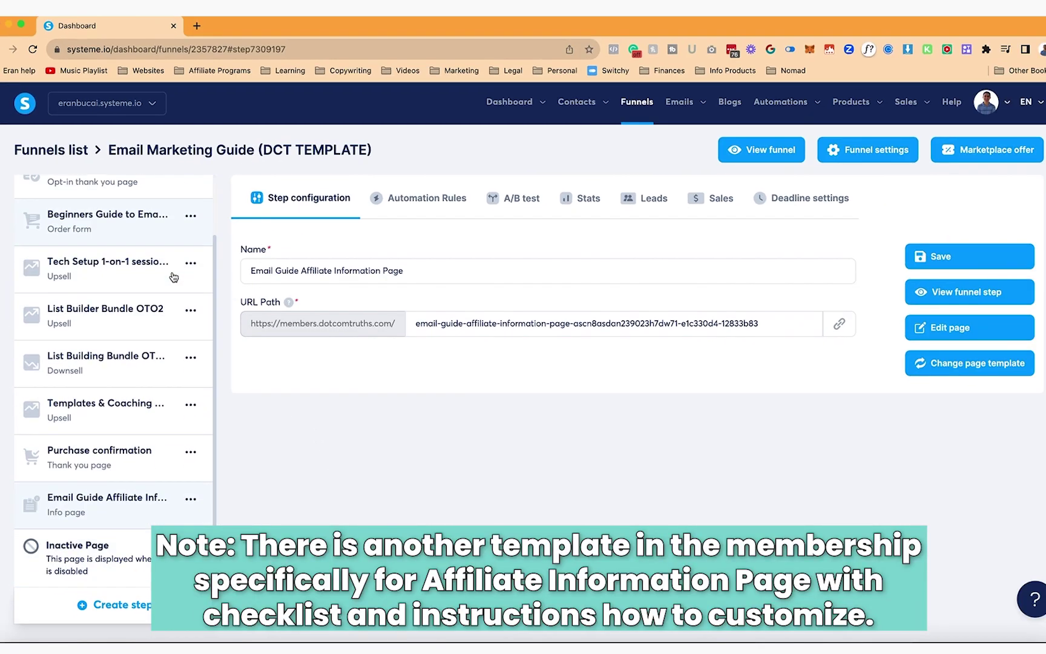
scroll(174, 277, up, 2)
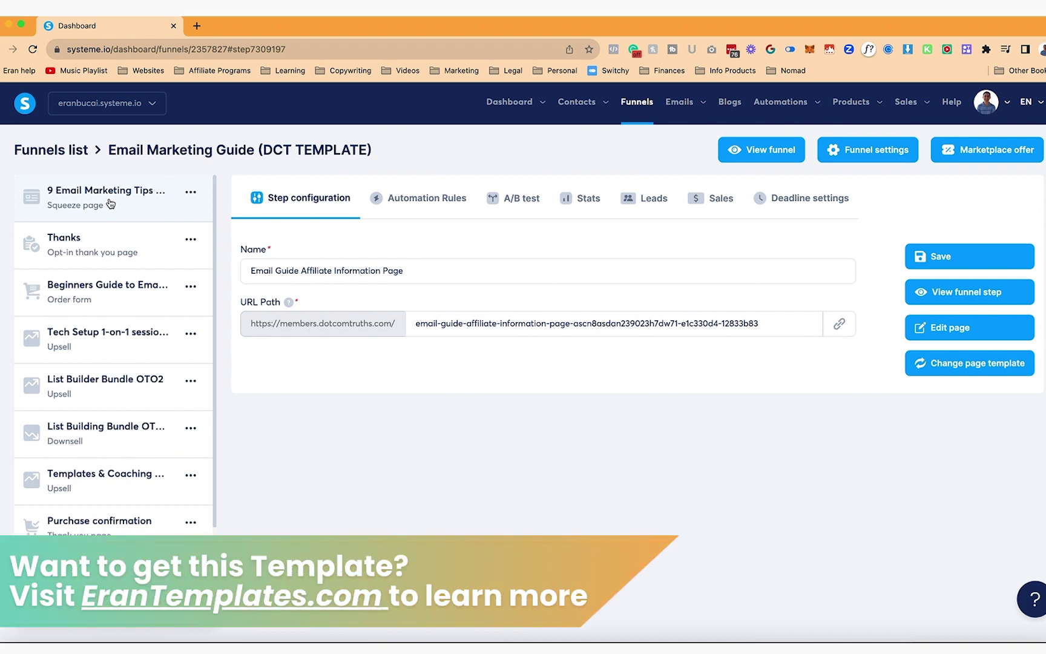
Open the 9 Email Marketing Tips squeeze page step and preview its live page in a new tab.
click(110, 203)
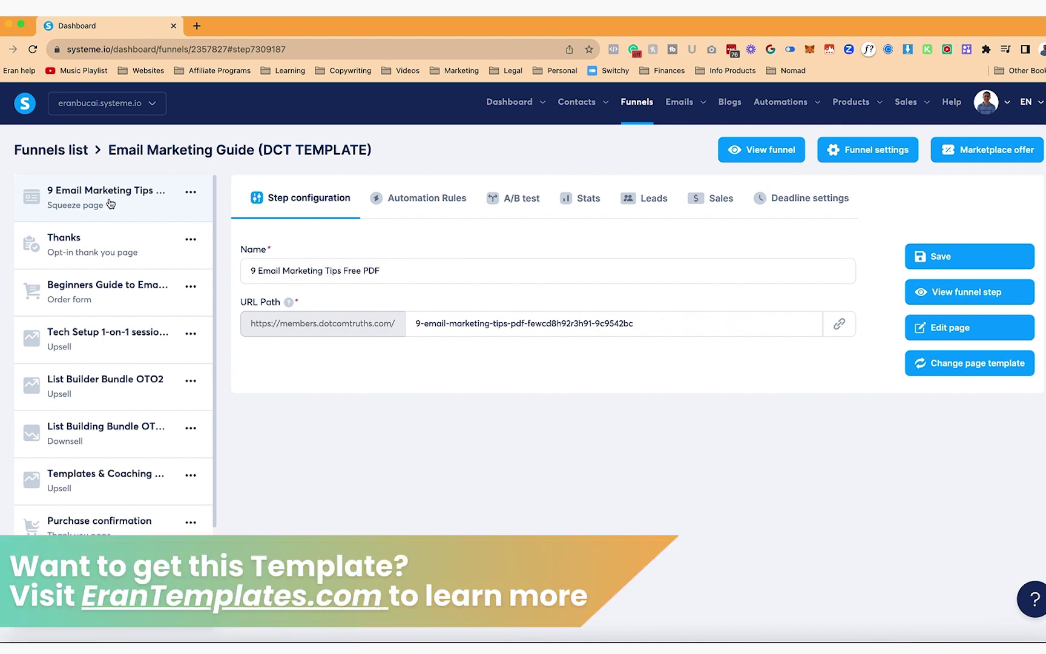
click(955, 297)
click(106, 26)
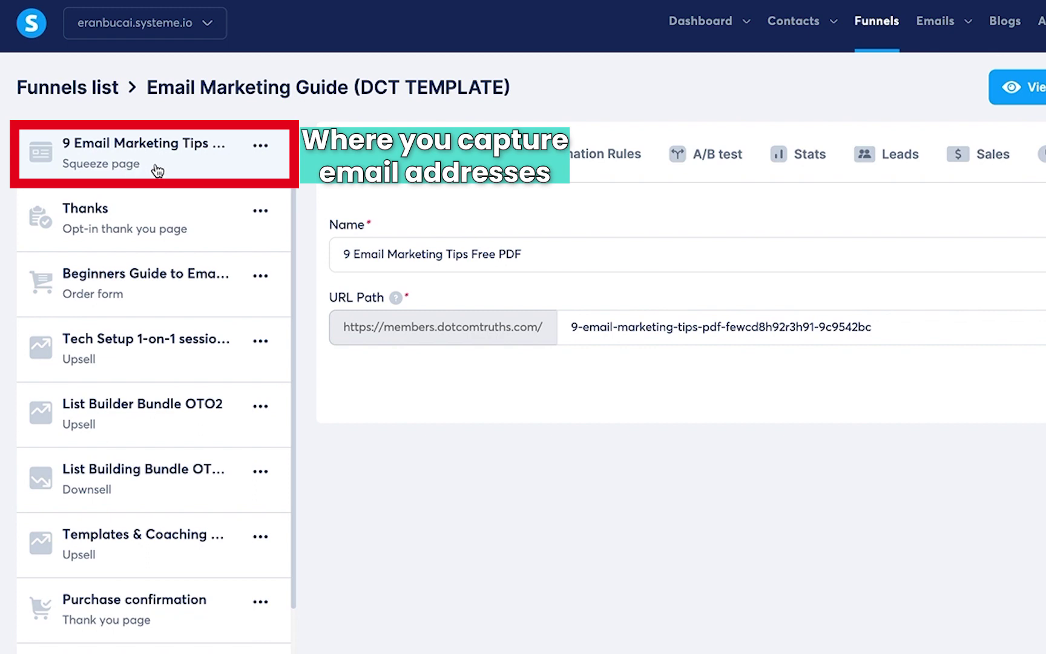
Check the squeeze step's automation rules, then open the squeeze page in the page editor.
click(575, 154)
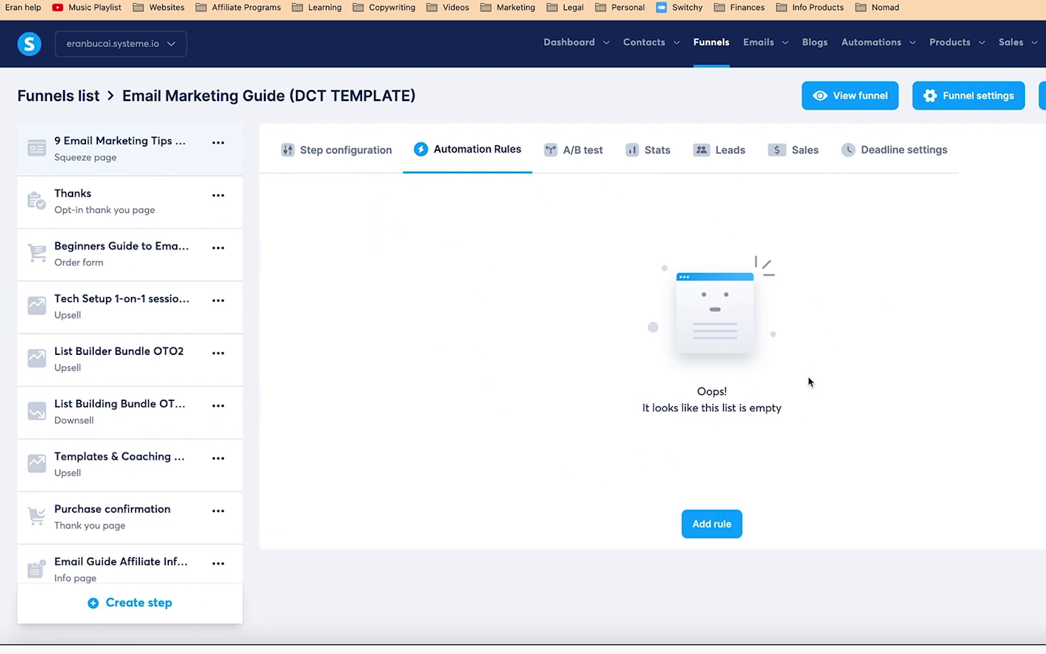
click(351, 152)
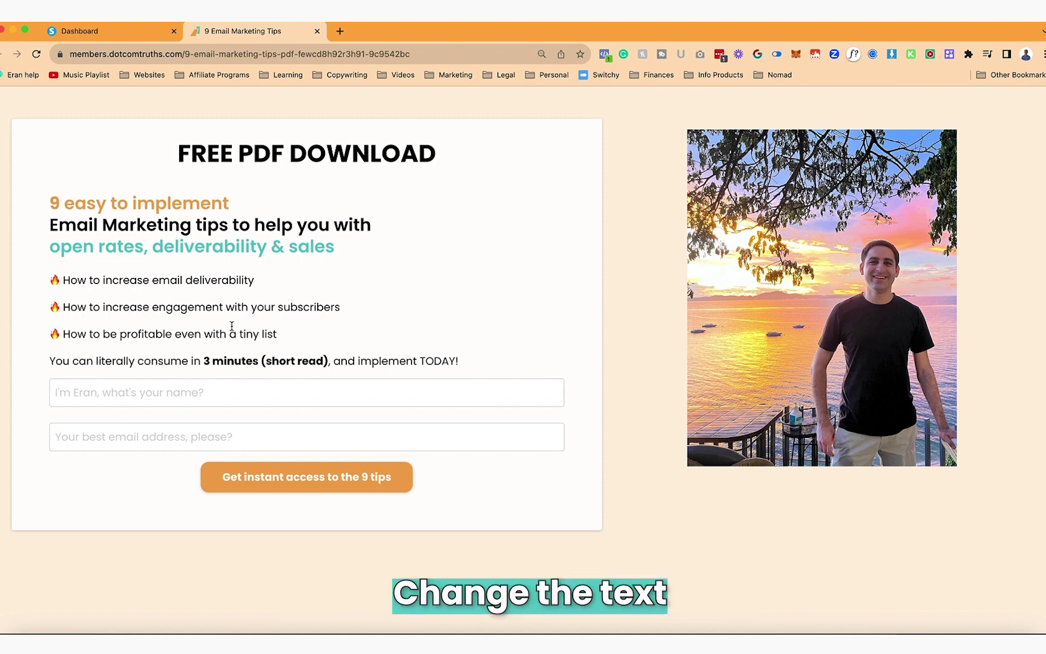
mouse_move(304, 45)
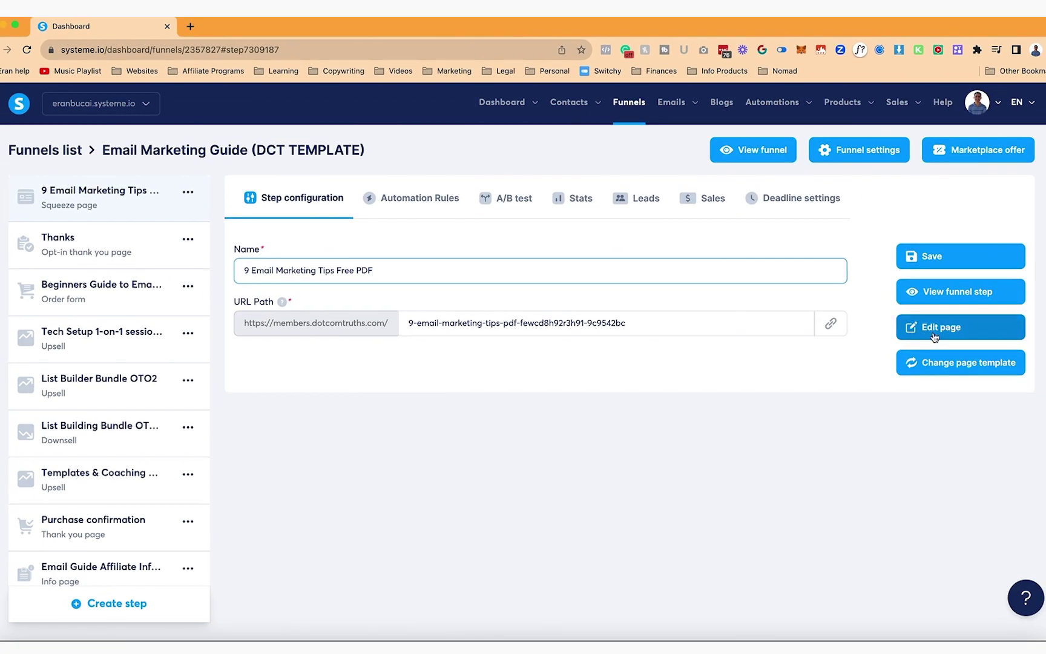
click(934, 335)
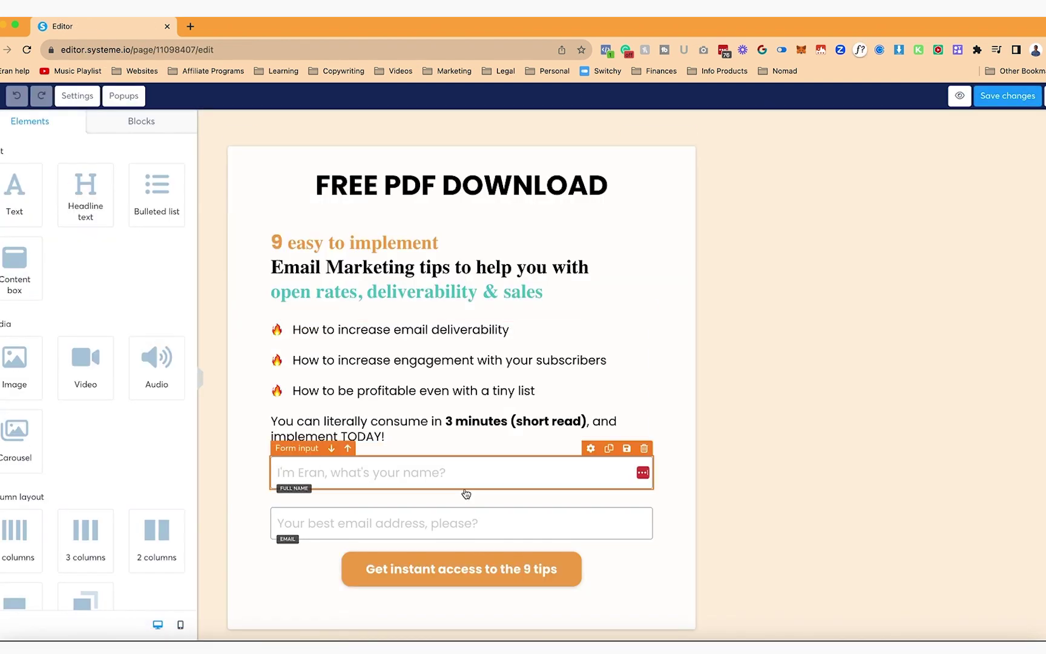
Narrow the squeeze page footer's logo column so the policy links shift left.
click(467, 574)
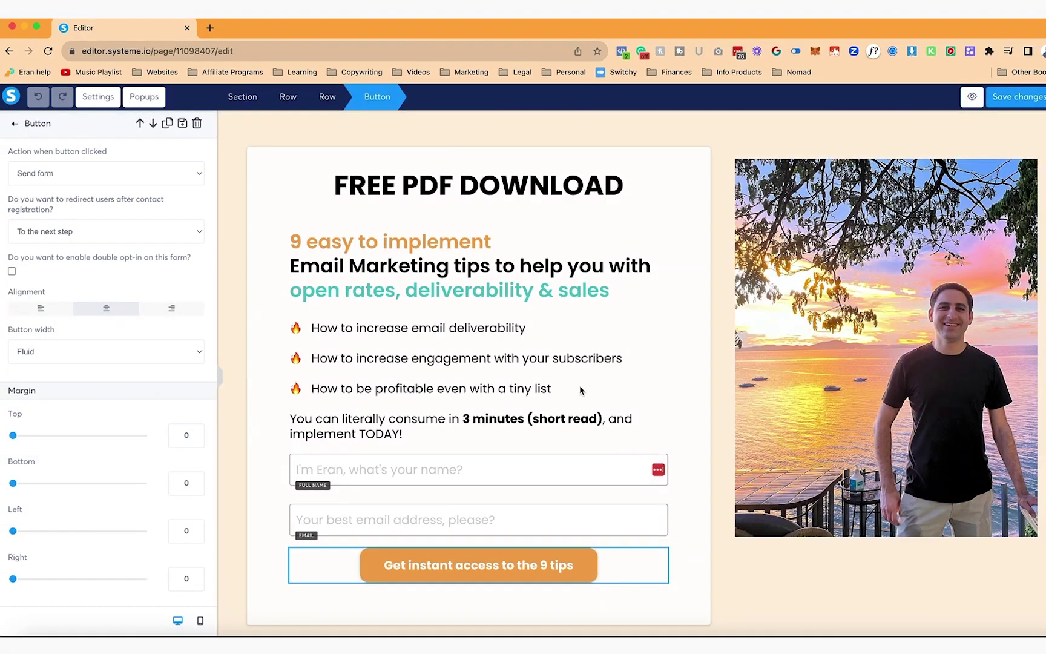
key(Escape)
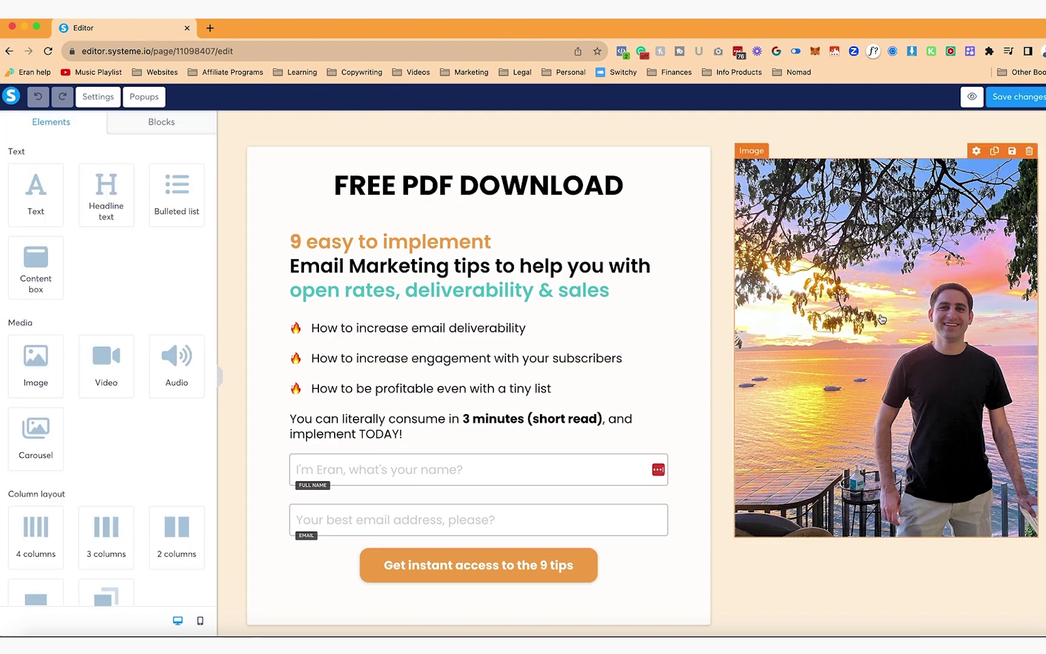
scroll(880, 309, down, 10)
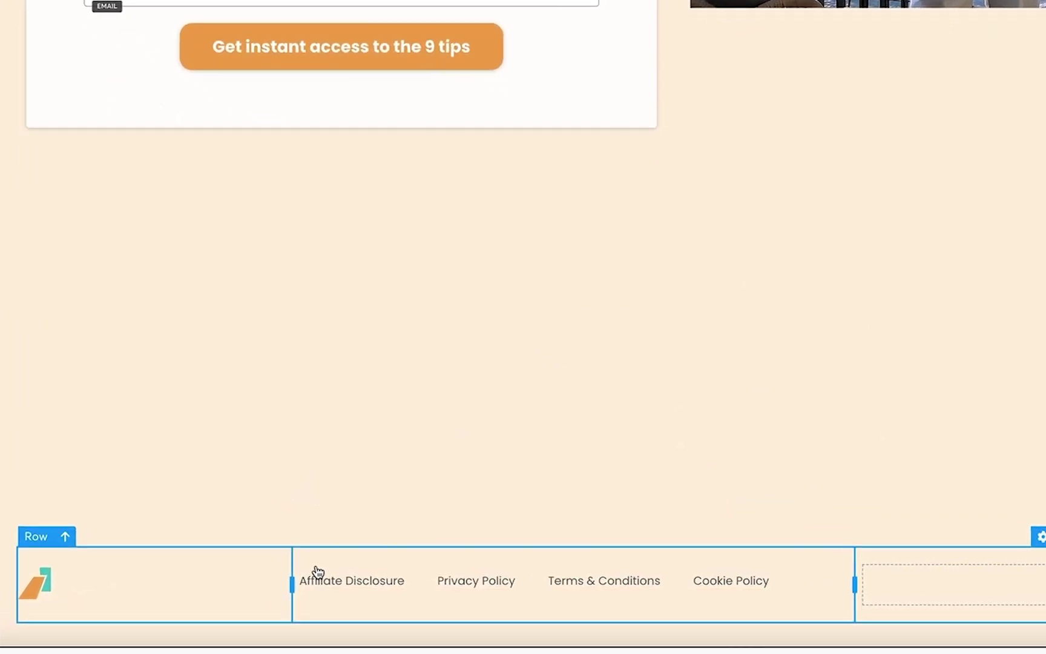
drag(284, 584, 182, 583)
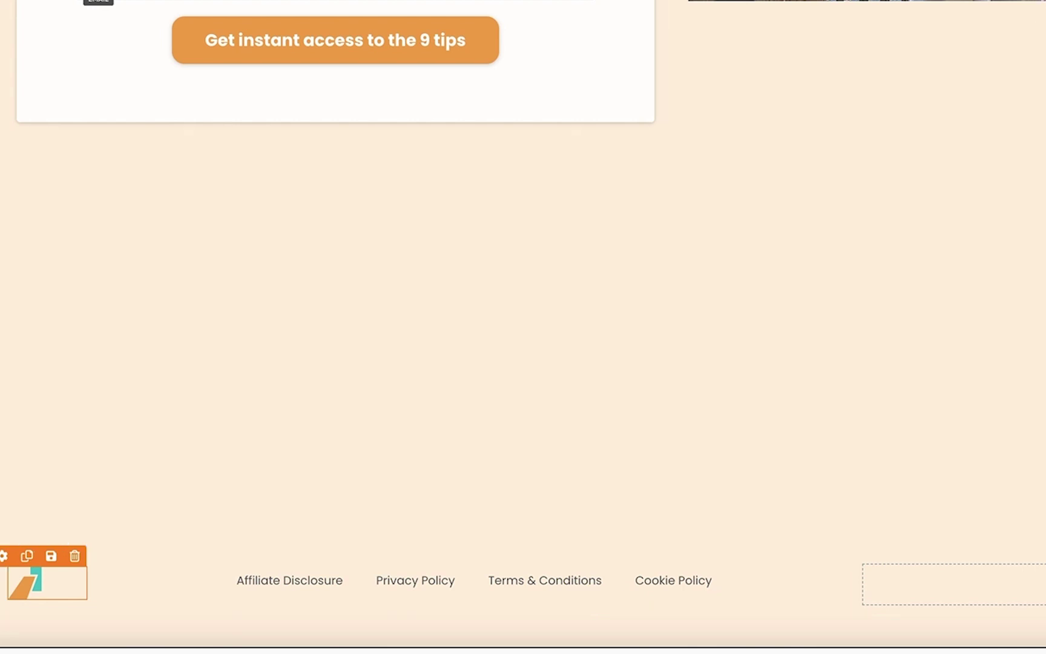
click(118, 24)
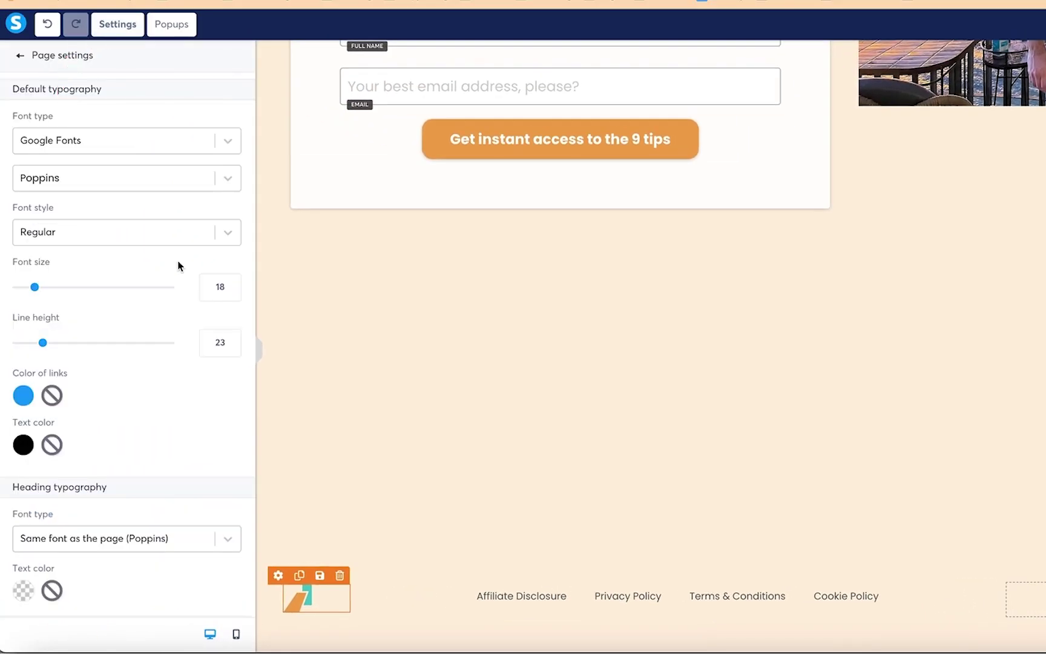
scroll(179, 266, down, 10)
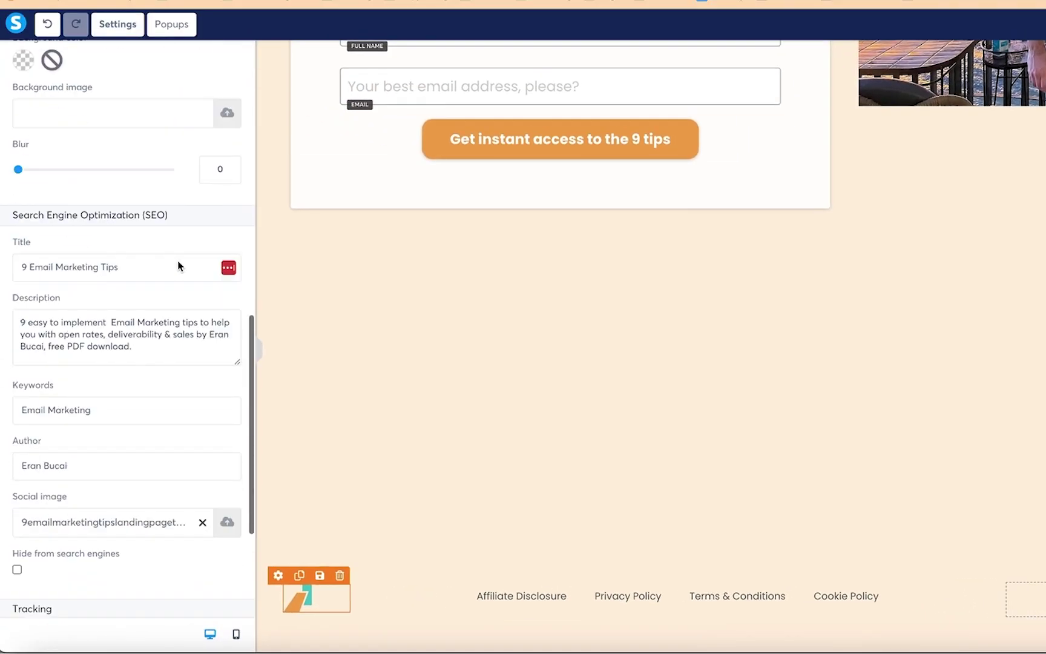
scroll(179, 261, up, 2)
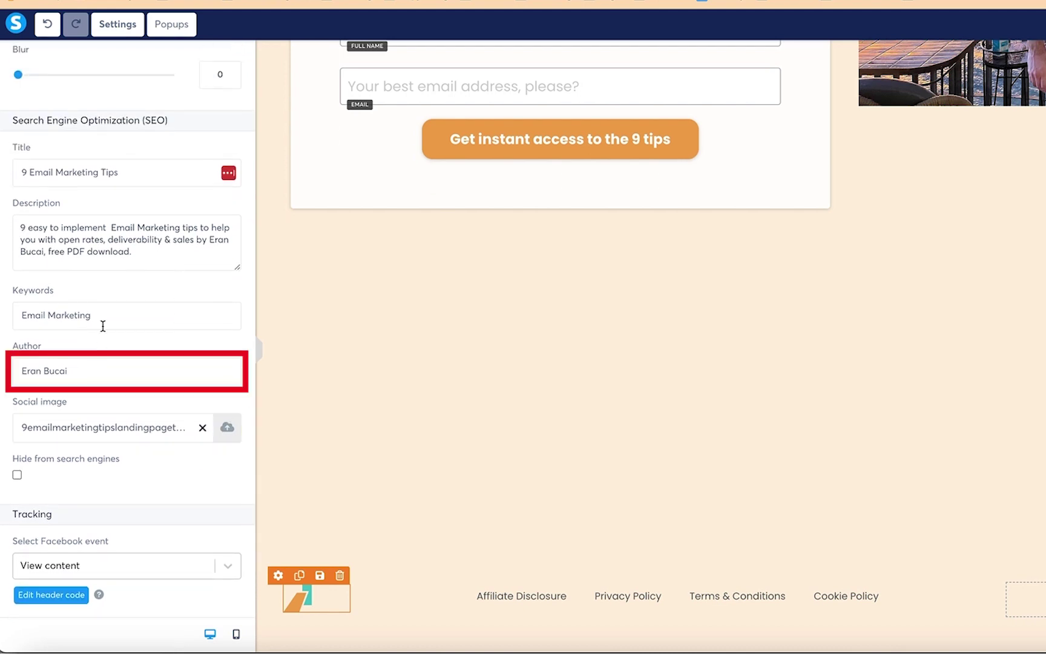
scroll(108, 305, up, 2)
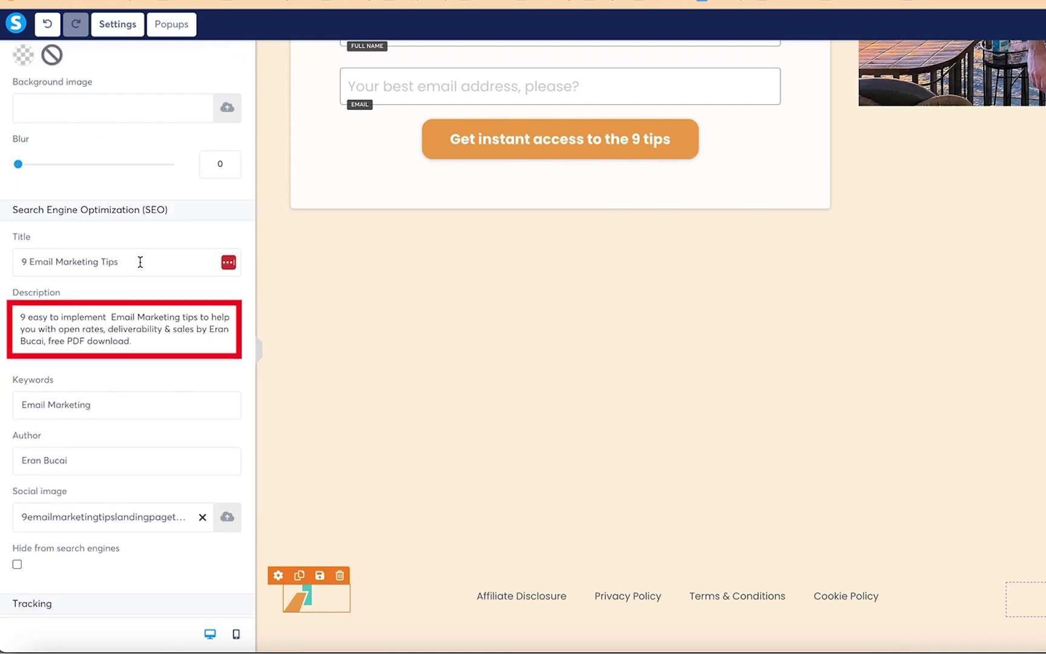
scroll(130, 249, up, 1)
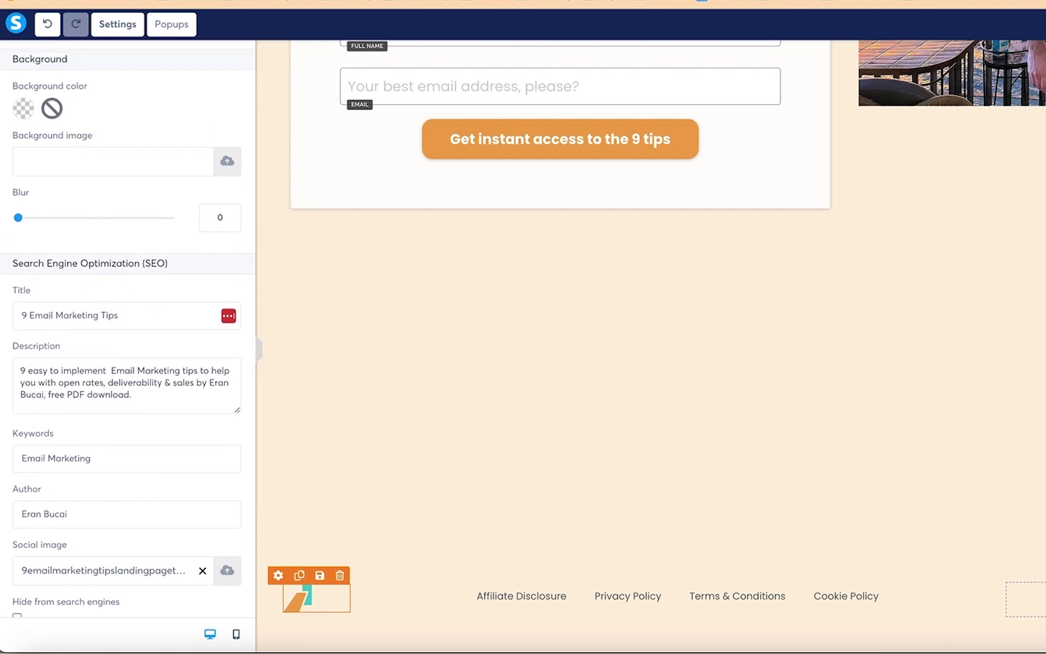
click(117, 24)
scroll(280, 50, up, 5)
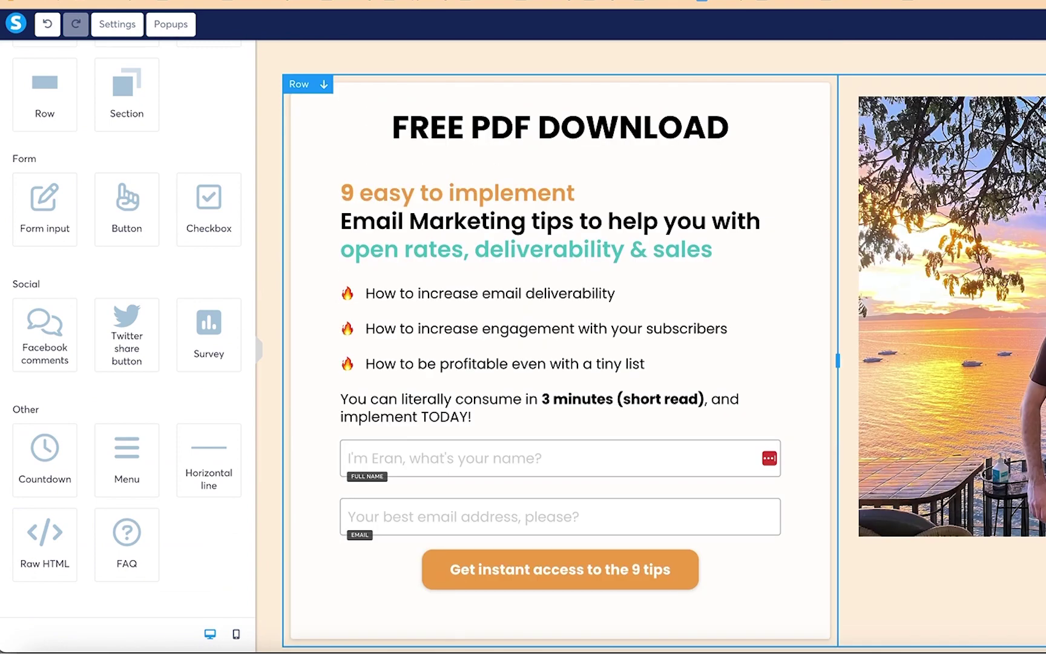
click(117, 25)
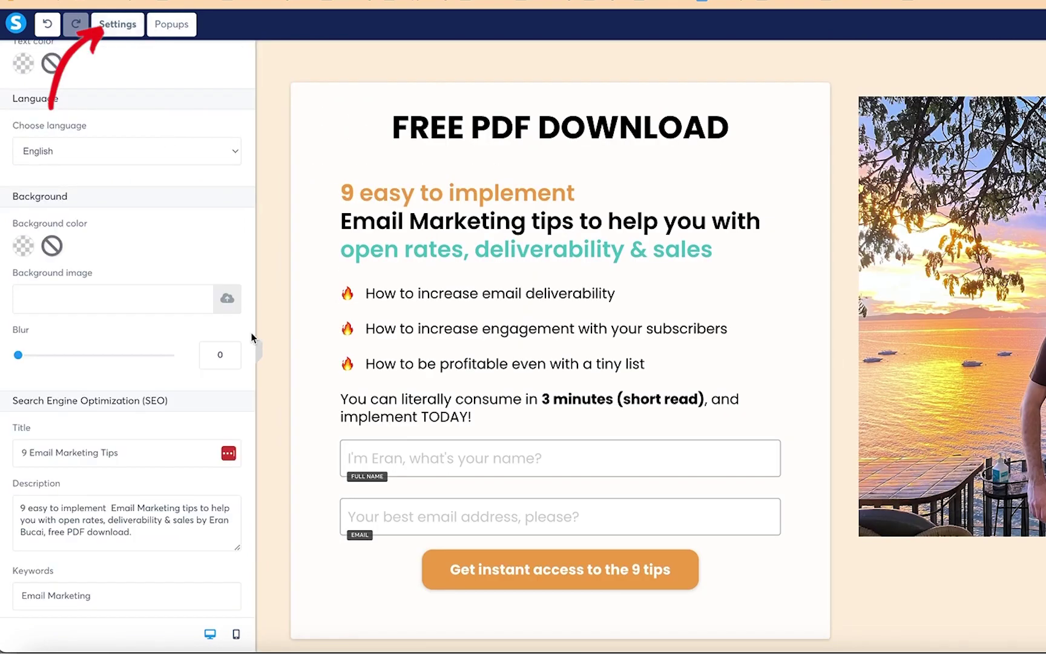
scroll(194, 343, down, 3)
scroll(193, 343, down, 3)
scroll(194, 342, up, 15)
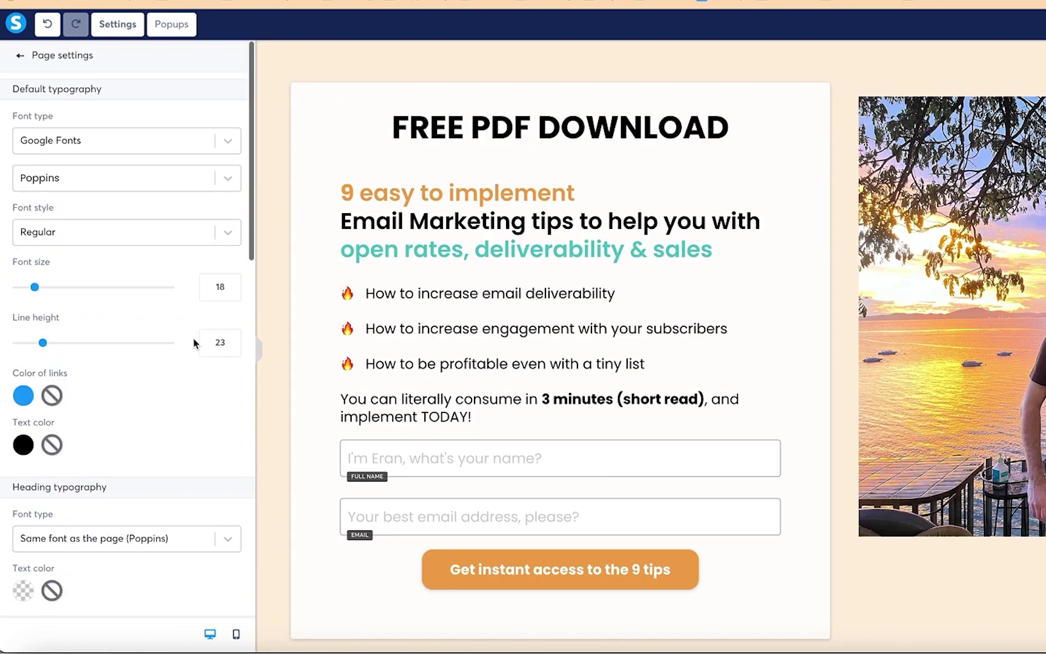
click(332, 89)
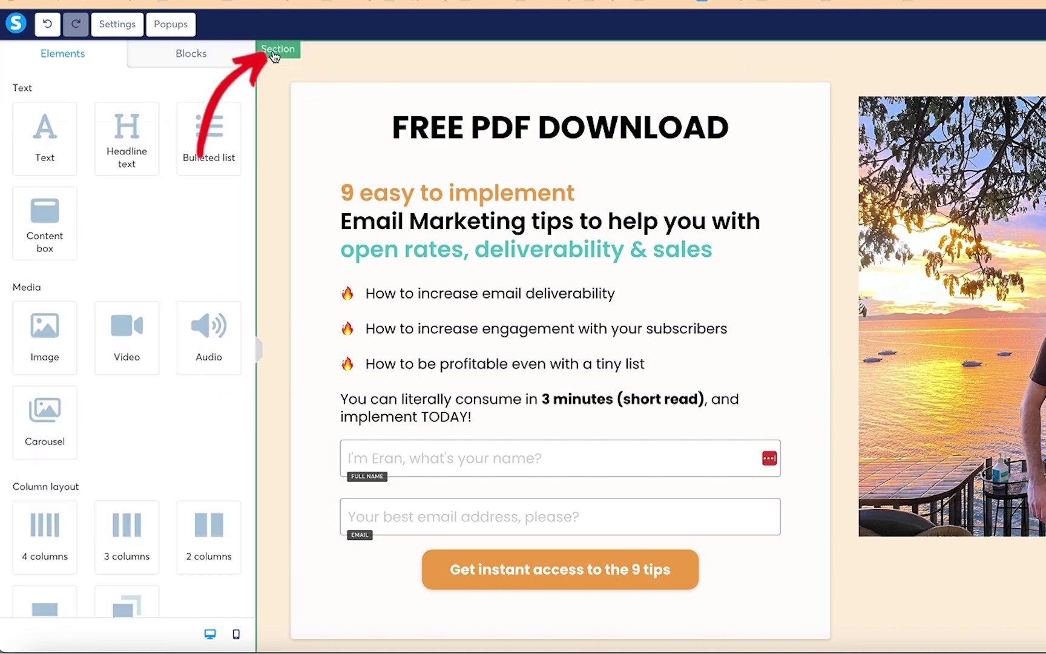
click(270, 52)
click(52, 404)
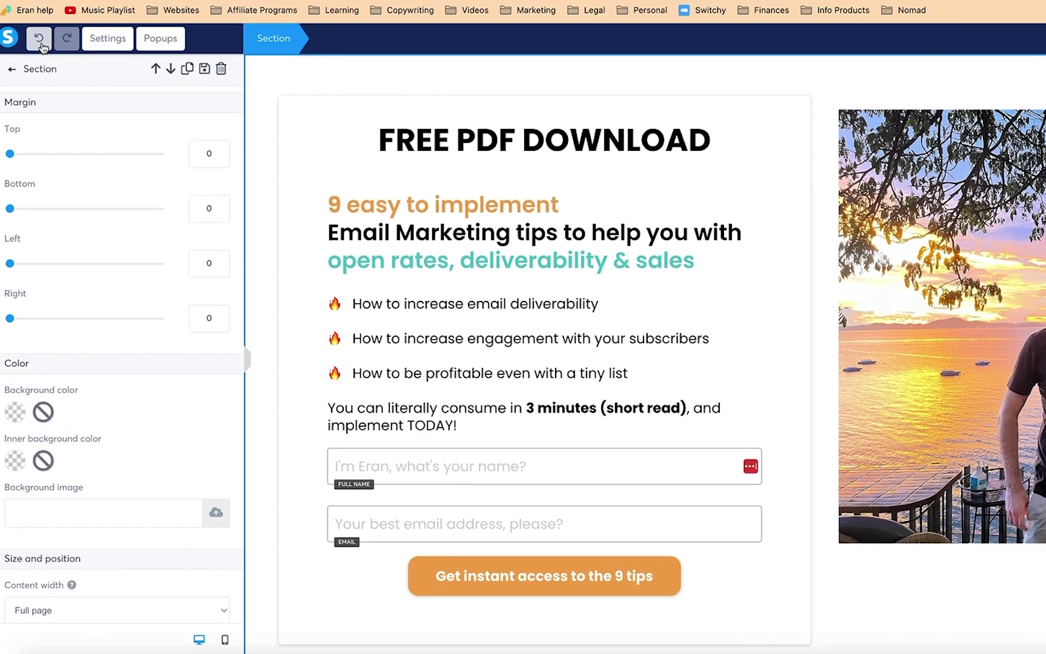
click(45, 9)
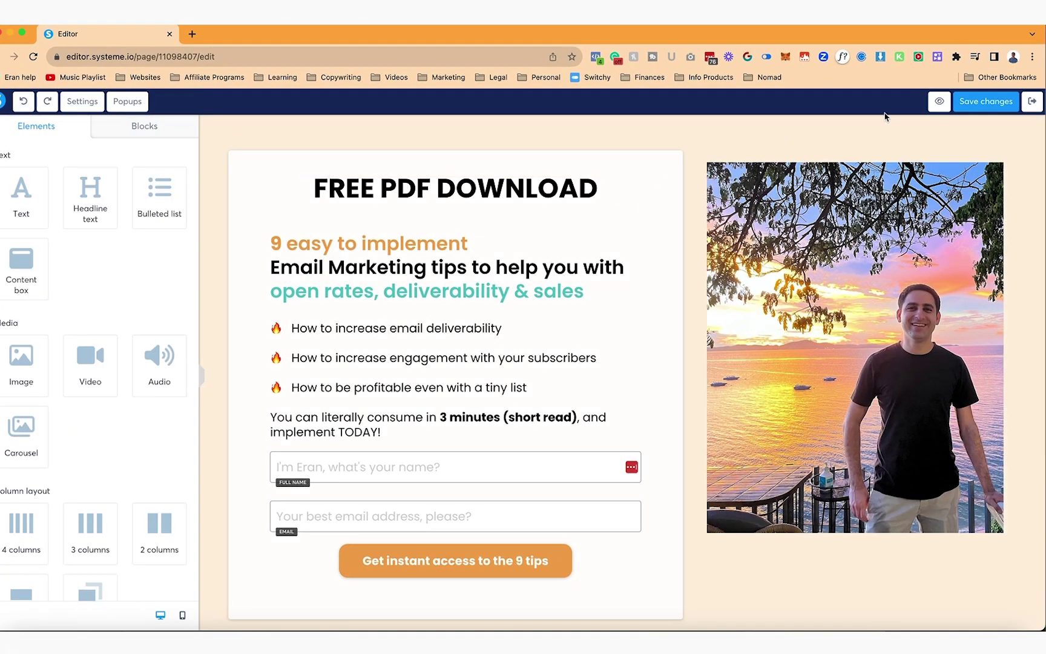
Save the squeeze page edits, leave the editor and select the Thanks opt-in step.
click(1015, 101)
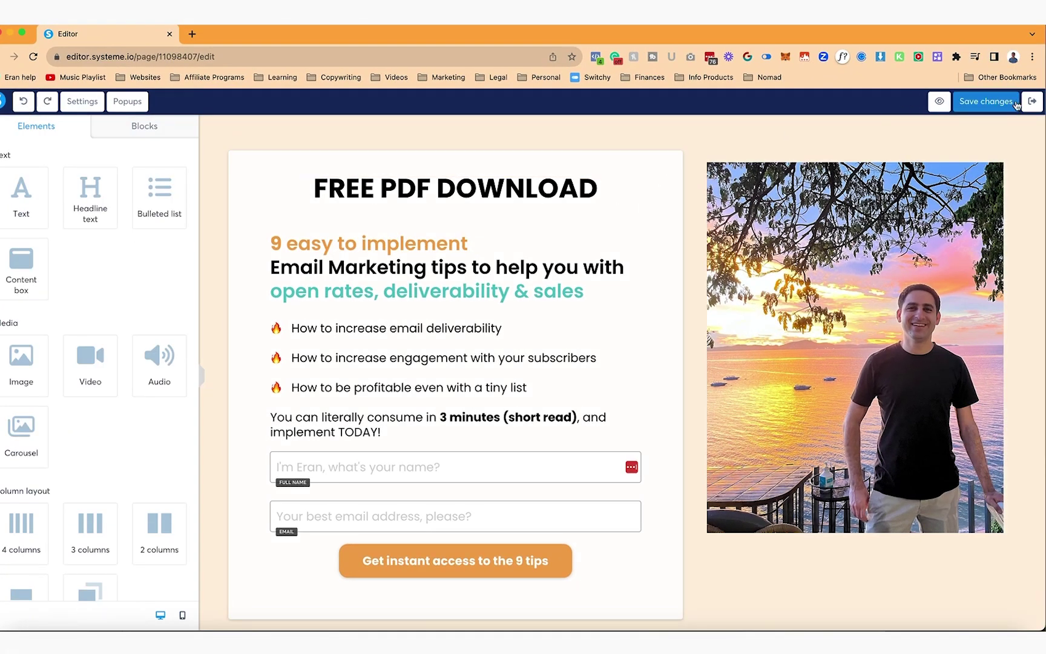
click(1033, 102)
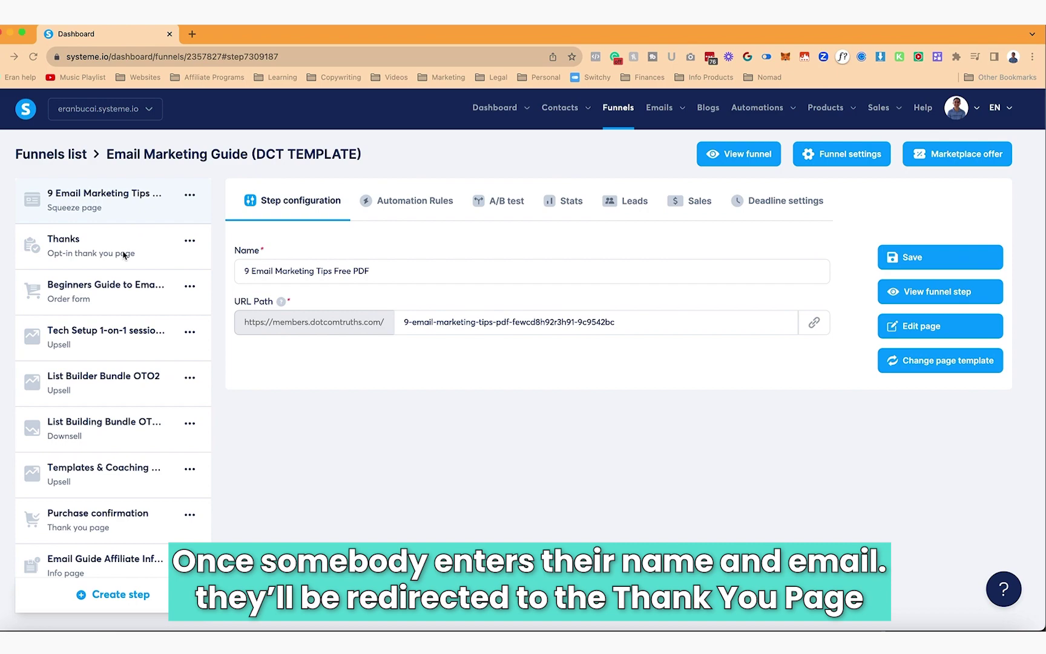
click(114, 253)
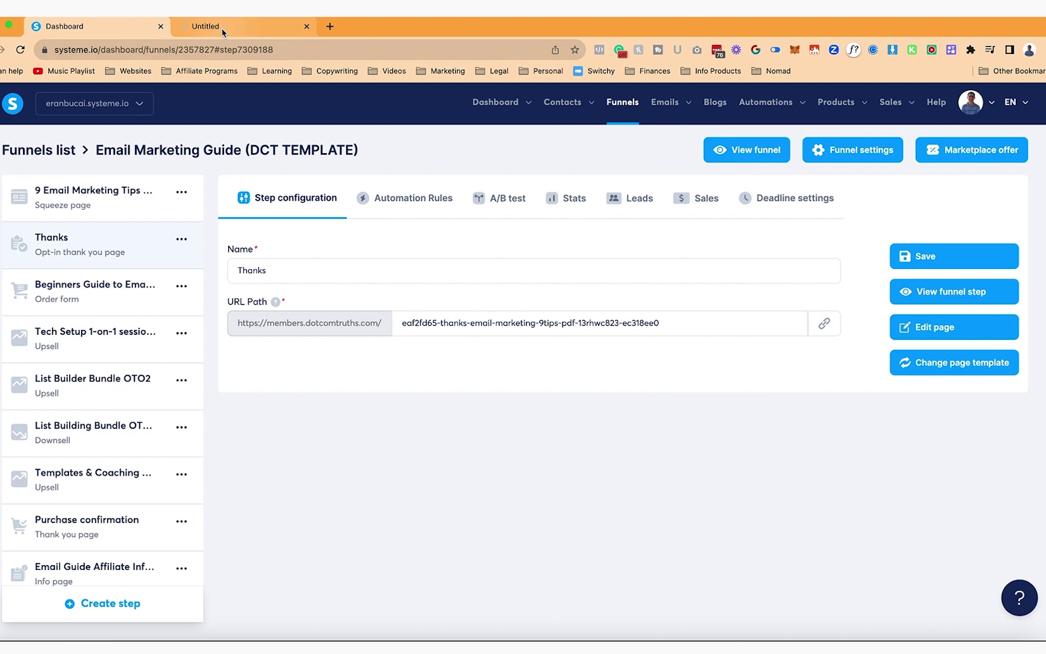
Preview the live thank-you page and highlight its sender address and subject text.
click(223, 32)
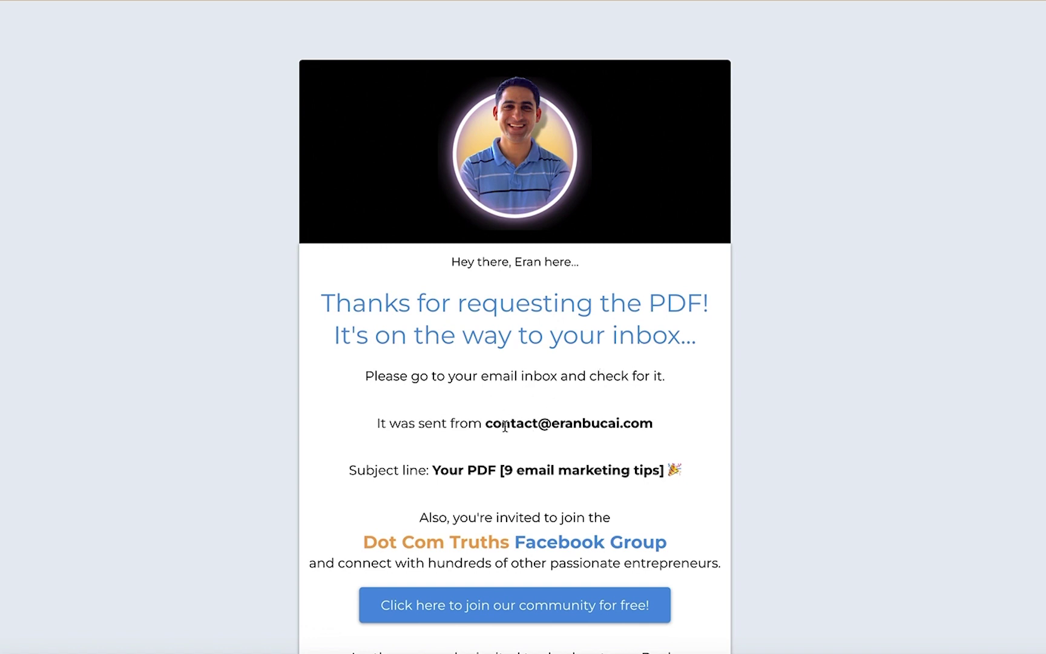
drag(487, 422, 657, 429)
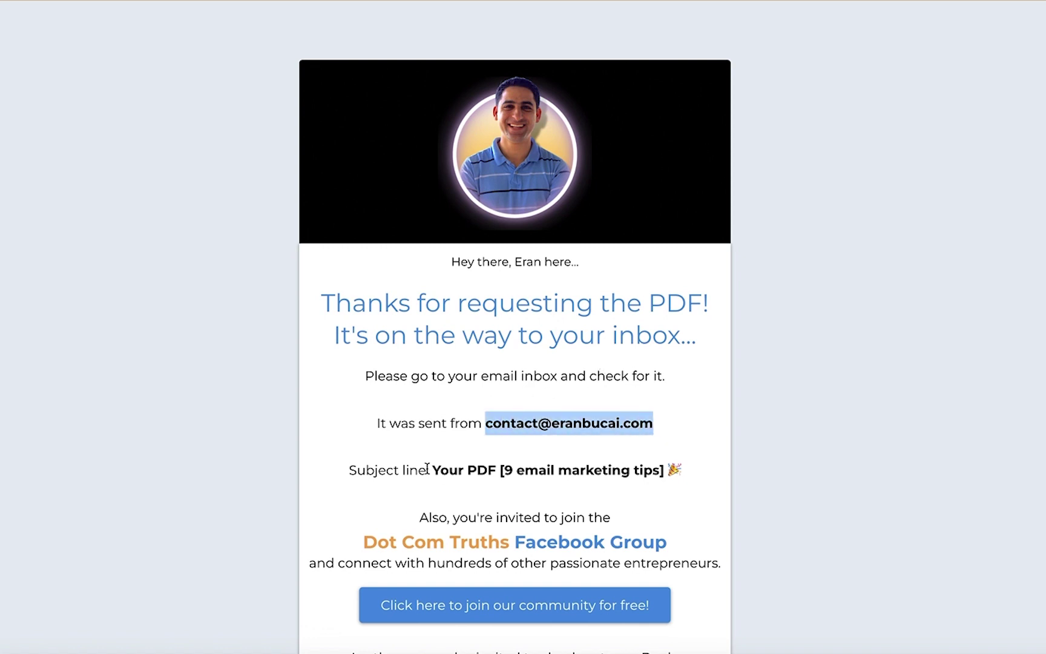
drag(433, 471, 660, 472)
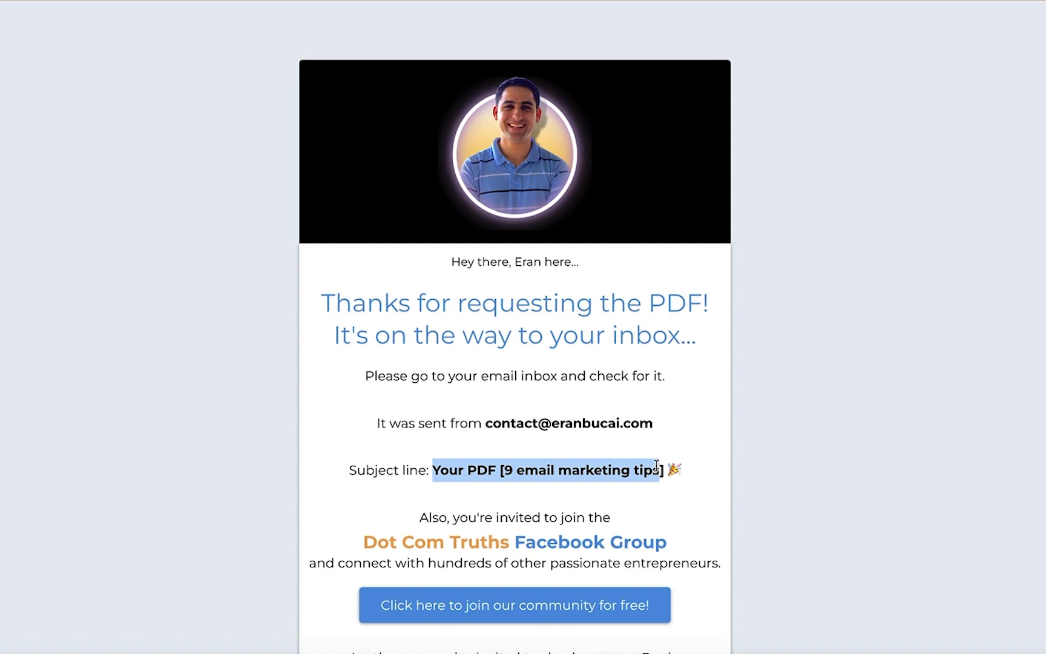
scroll(657, 467, down, 2)
scroll(657, 465, down, 1)
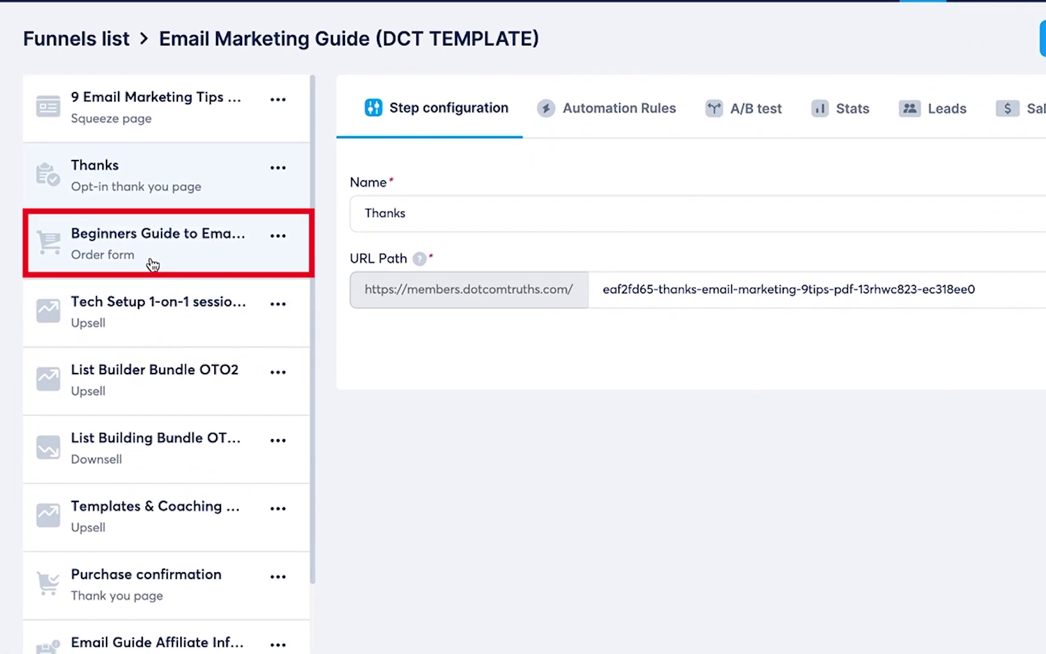
Open the Beginners Guide to Email Marketing order form in the editor and clear the thank-you page selection.
click(153, 264)
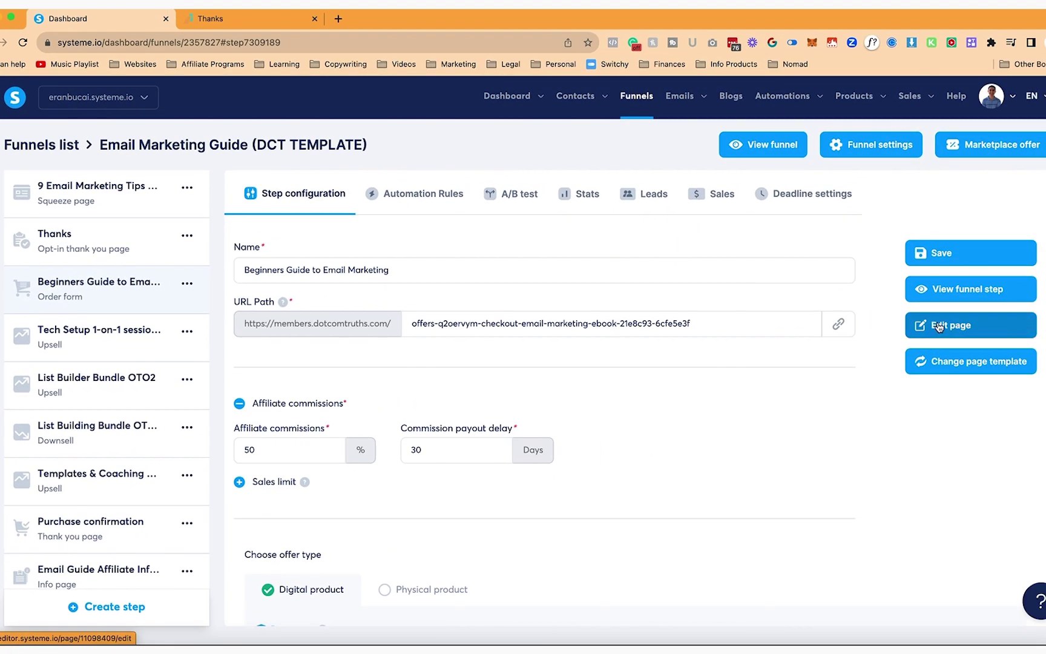
click(940, 326)
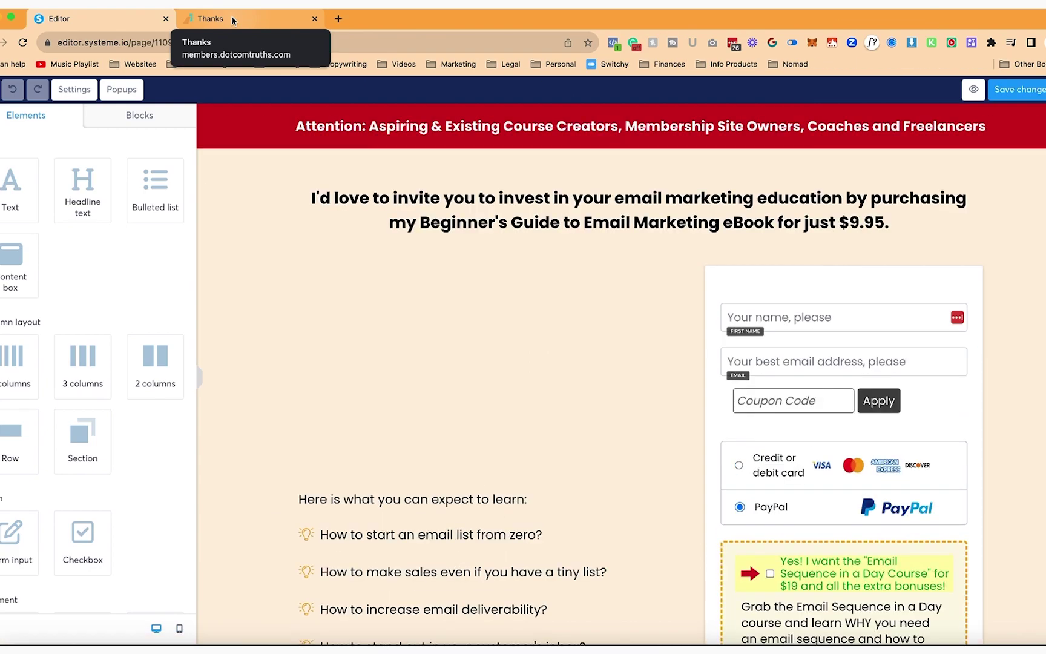
click(232, 19)
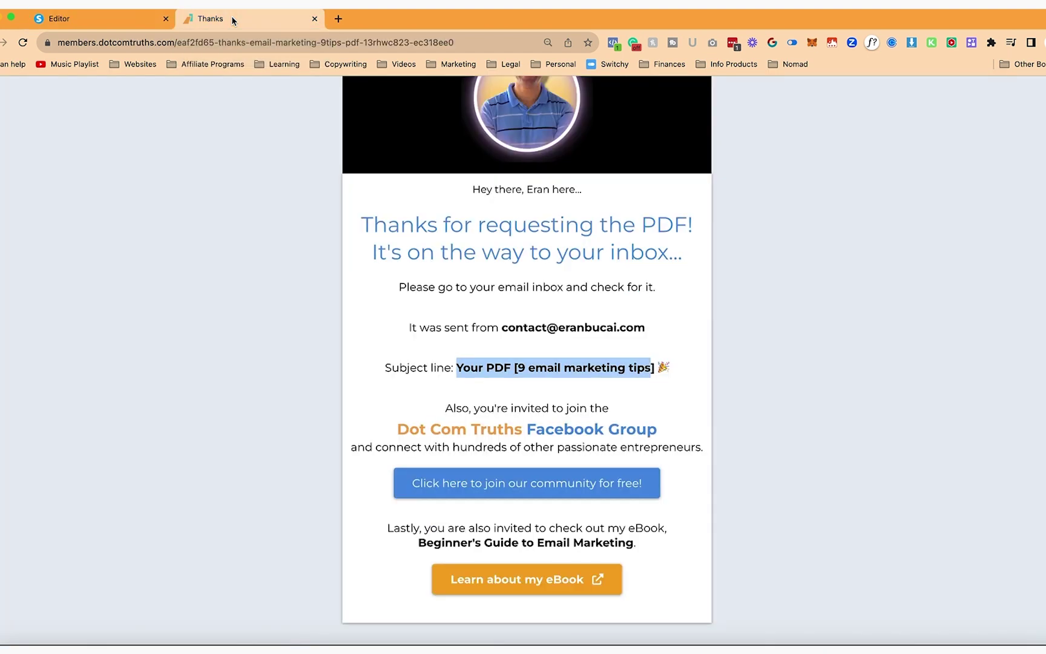
click(425, 397)
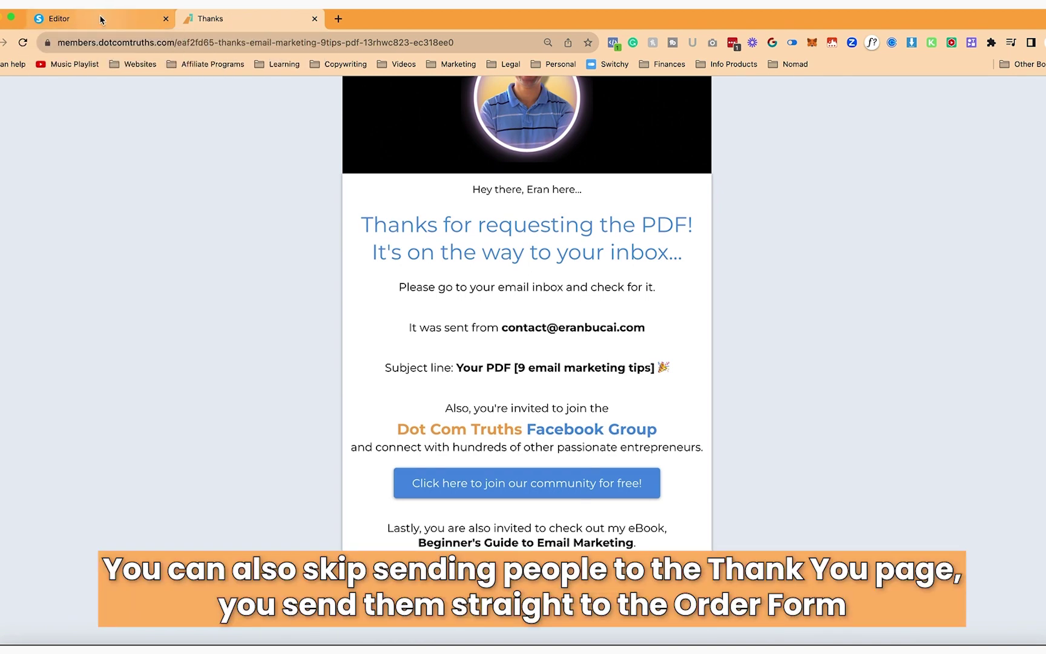
click(101, 20)
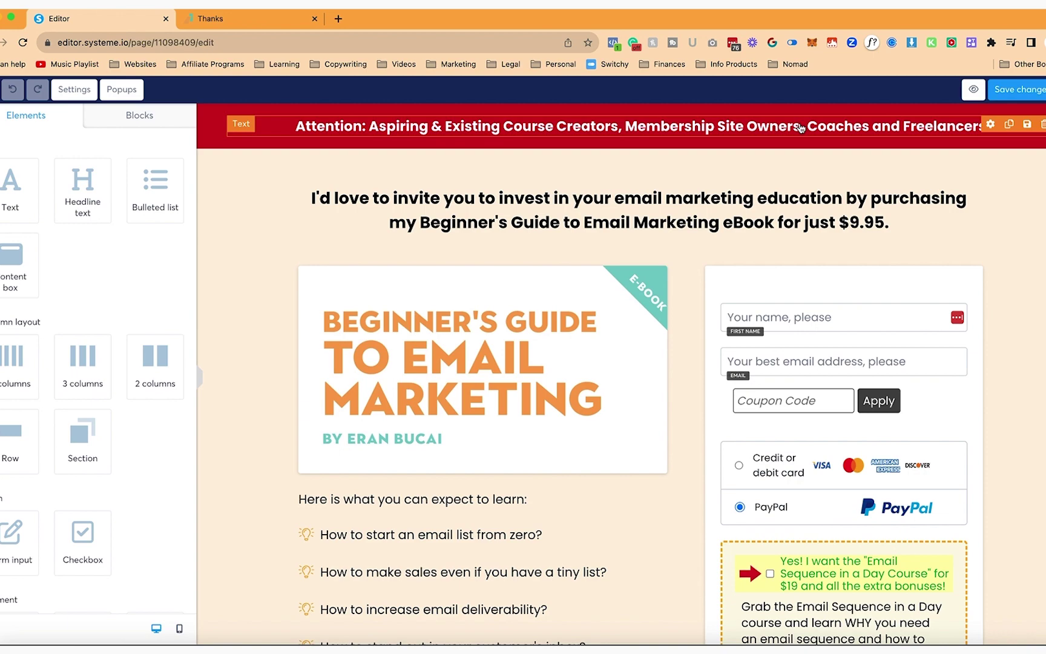
Review the order form's eBook headline and cover image, then scroll down to the testimonials.
click(588, 198)
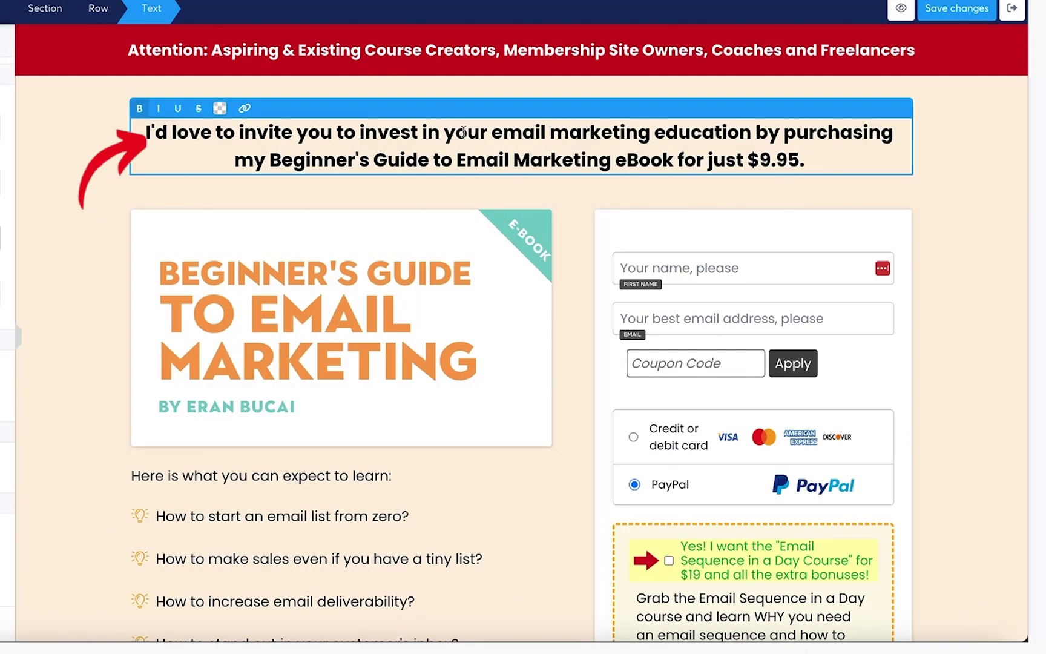
click(389, 288)
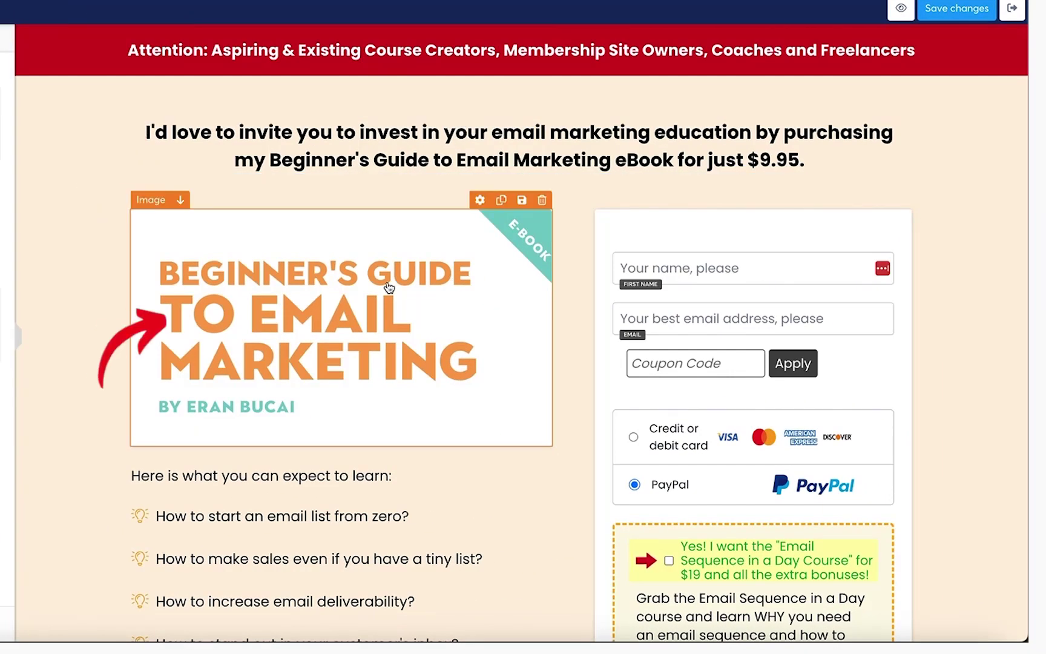
scroll(389, 288, down, 3)
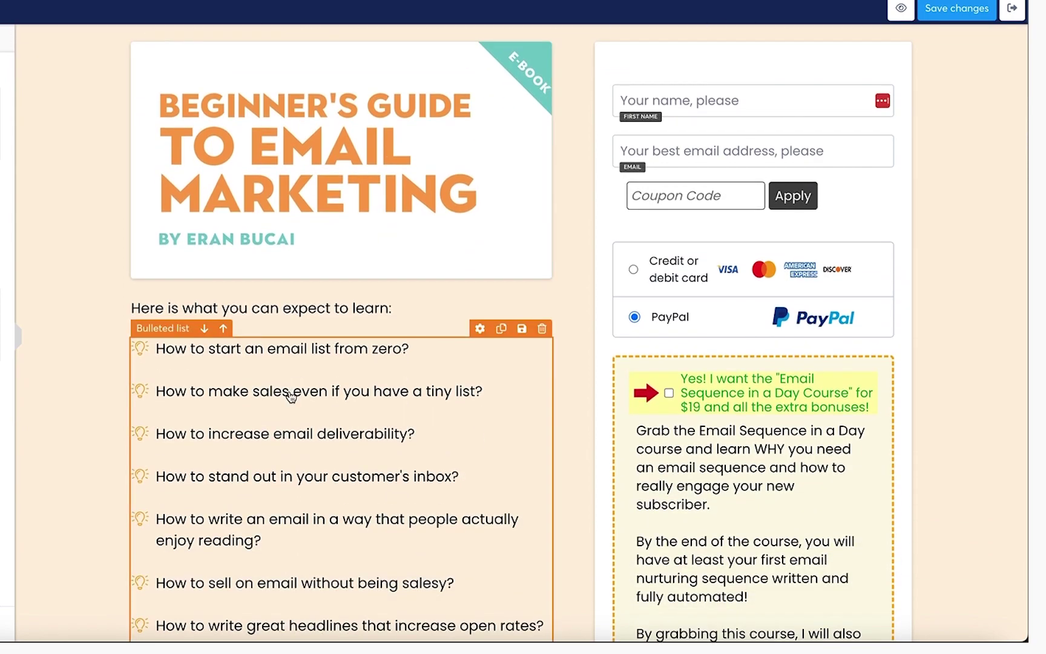
scroll(290, 397, down, 10)
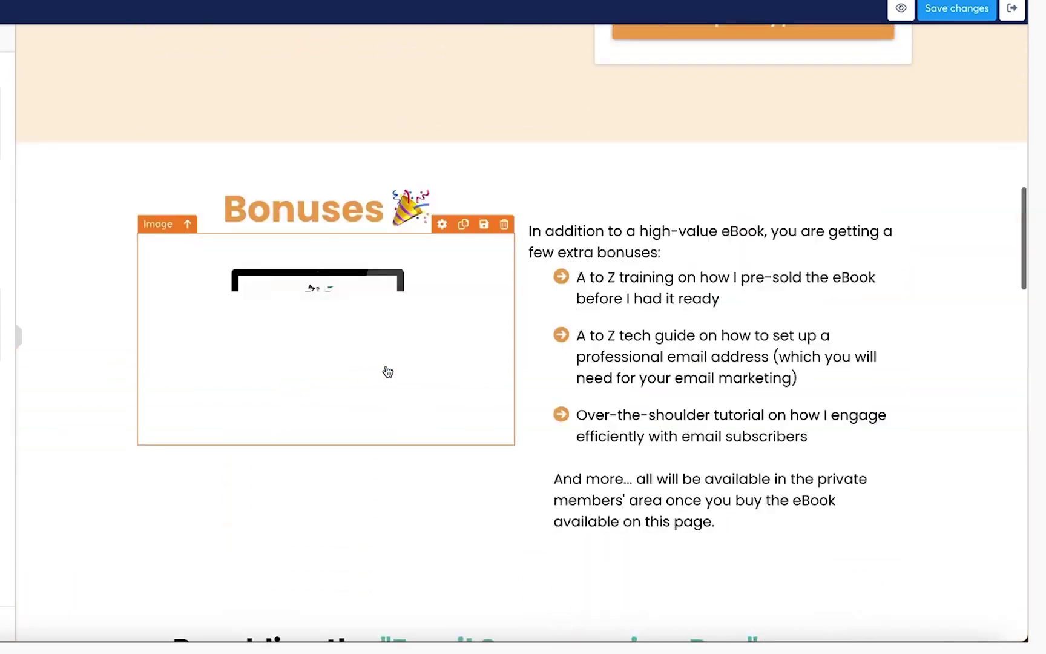
scroll(385, 351, down, 7)
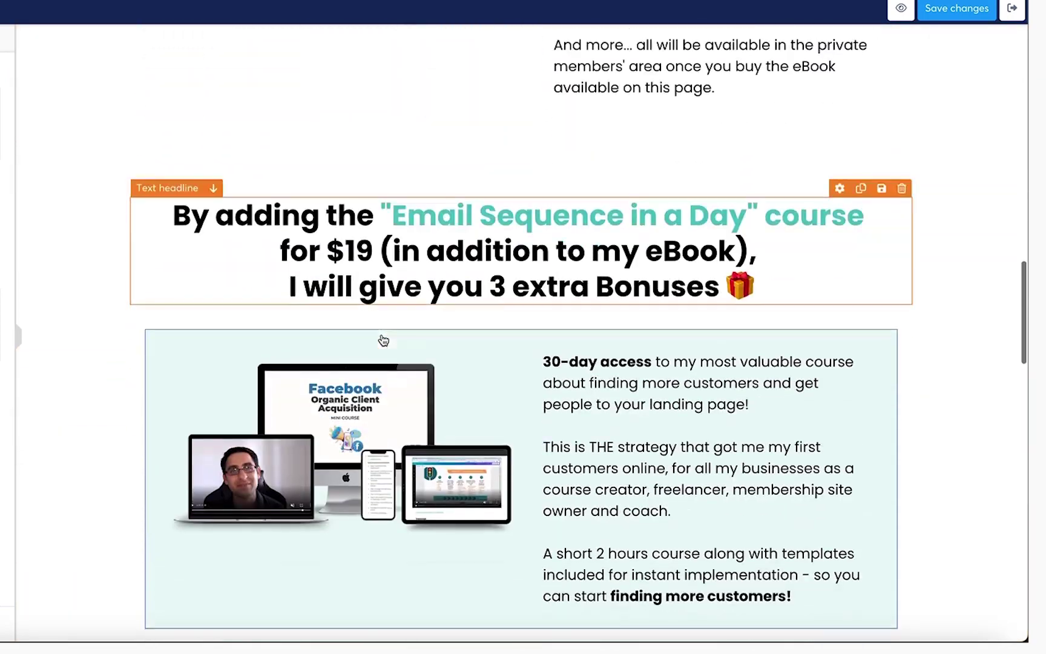
scroll(383, 340, down, 14)
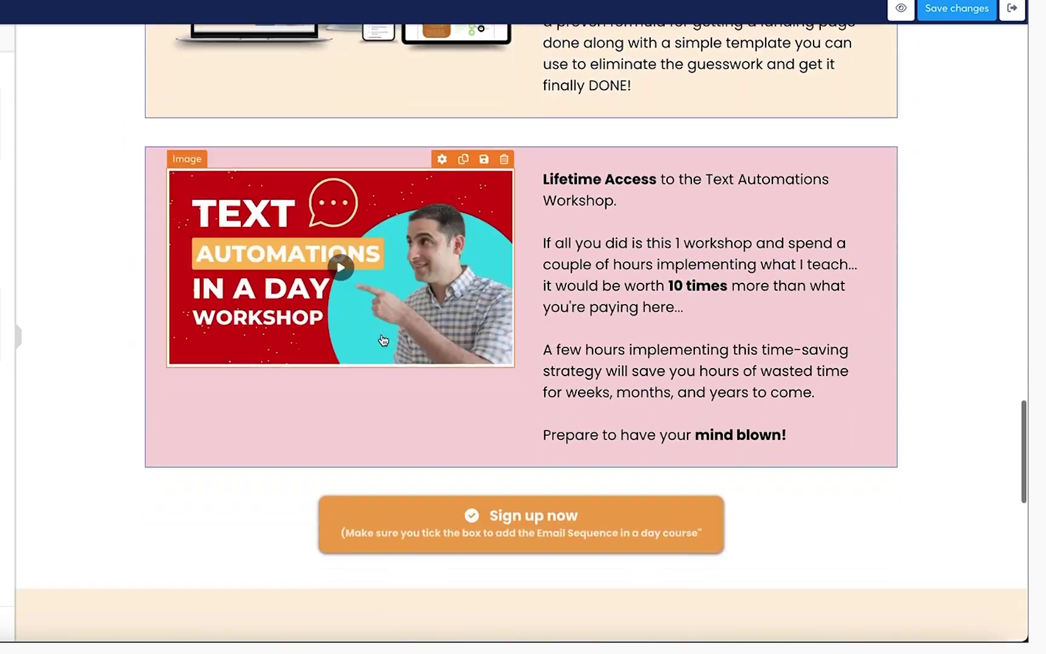
scroll(383, 341, down, 2)
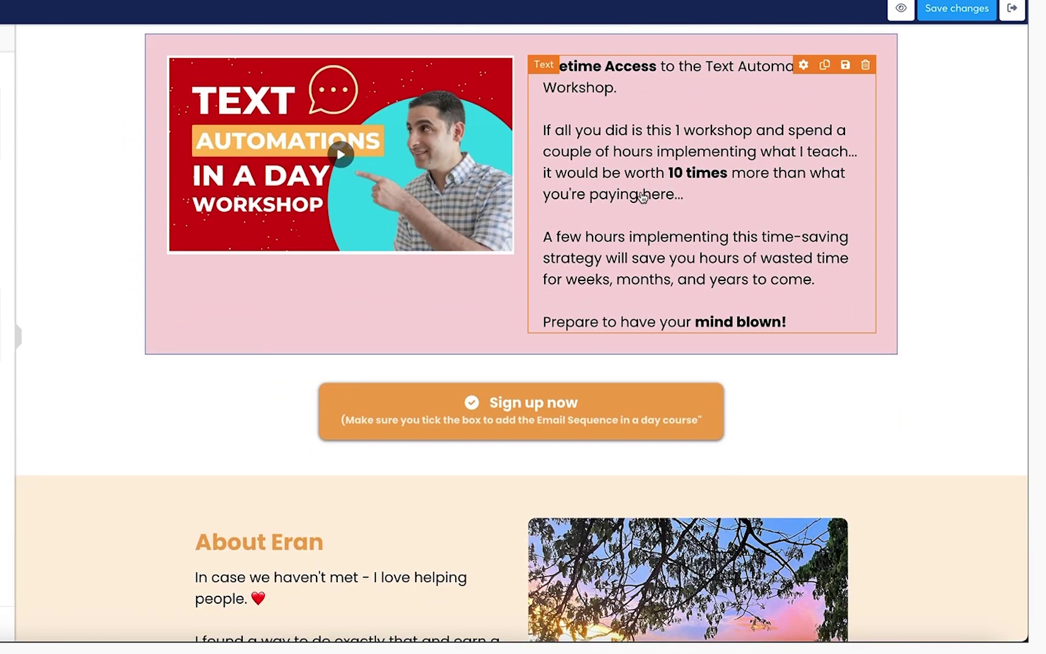
scroll(643, 197, down, 6)
scroll(680, 283, down, 5)
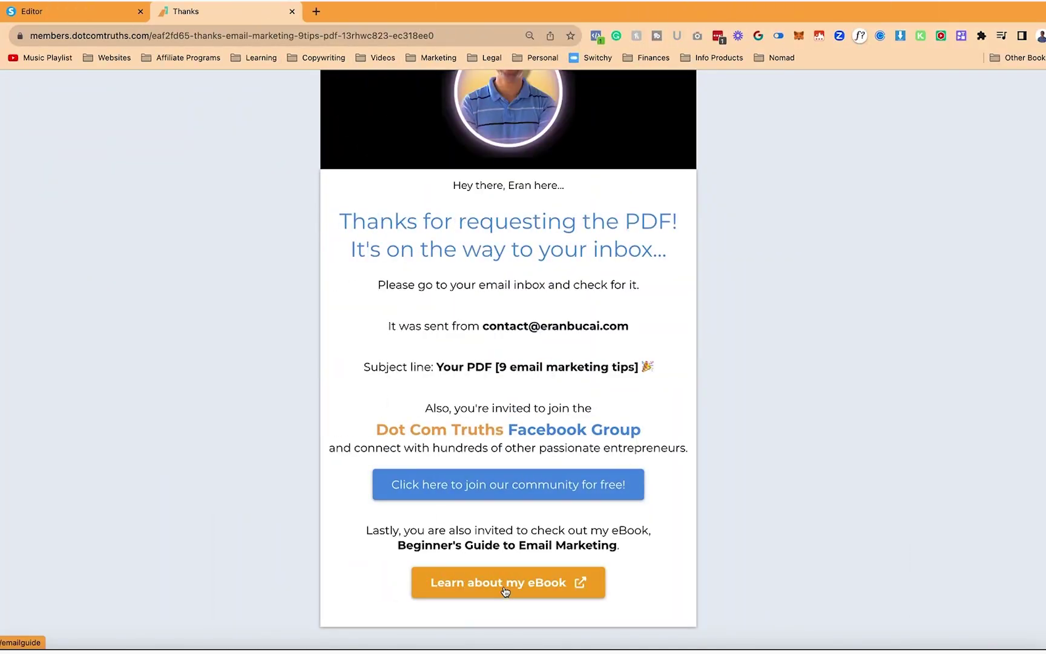
Open the eBook checkout page from the thank-you page and load more Facebook review cards repeatedly.
click(506, 583)
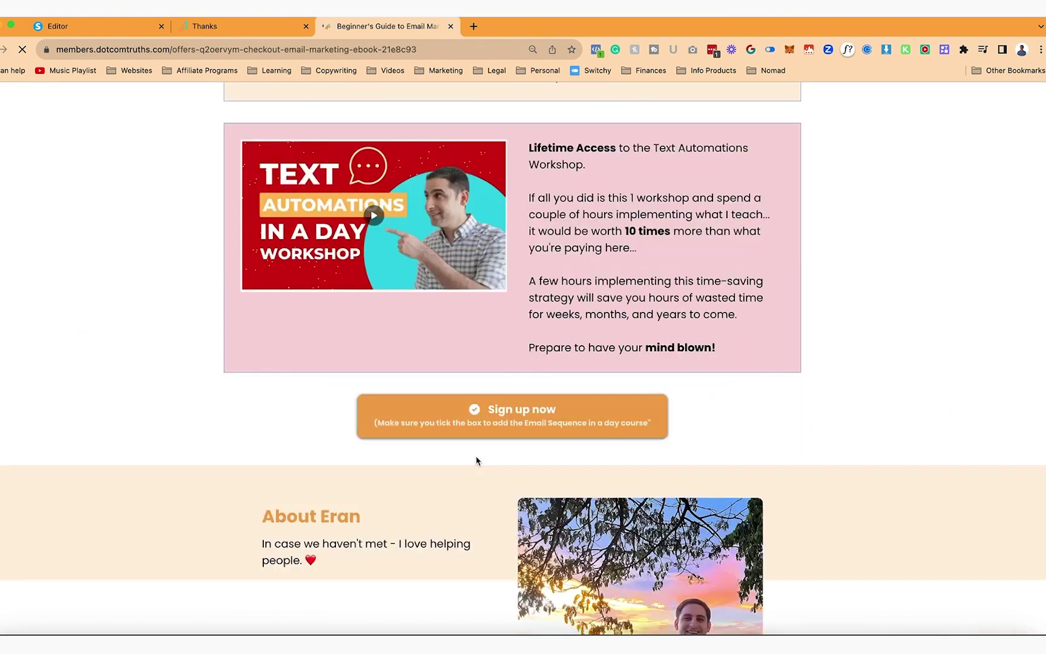
scroll(477, 460, down, 10)
scroll(476, 456, down, 3)
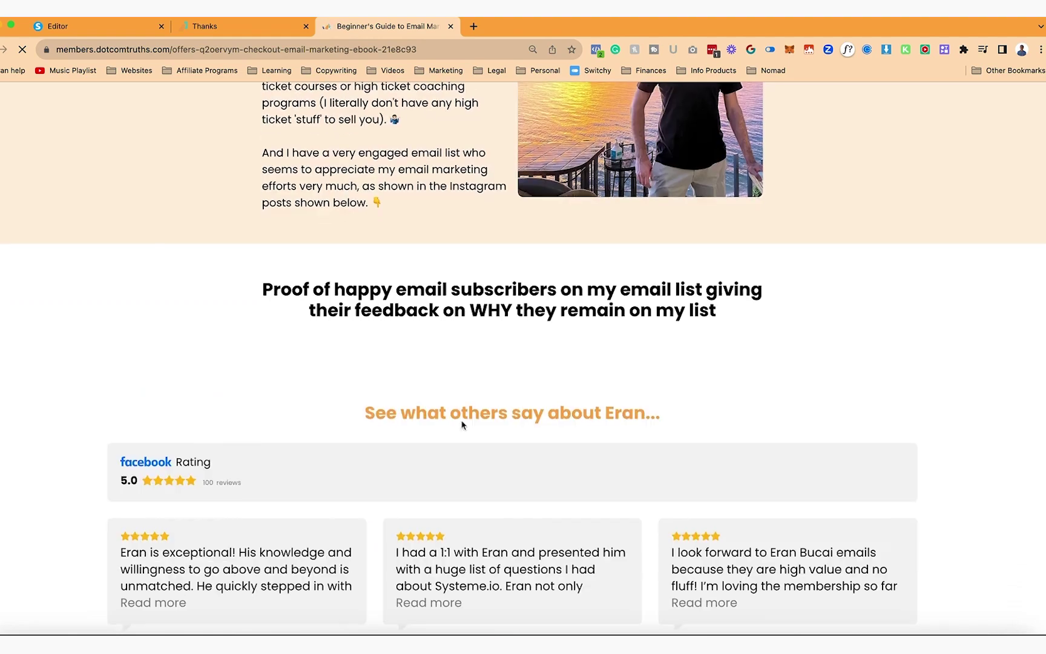
scroll(515, 399, down, 5)
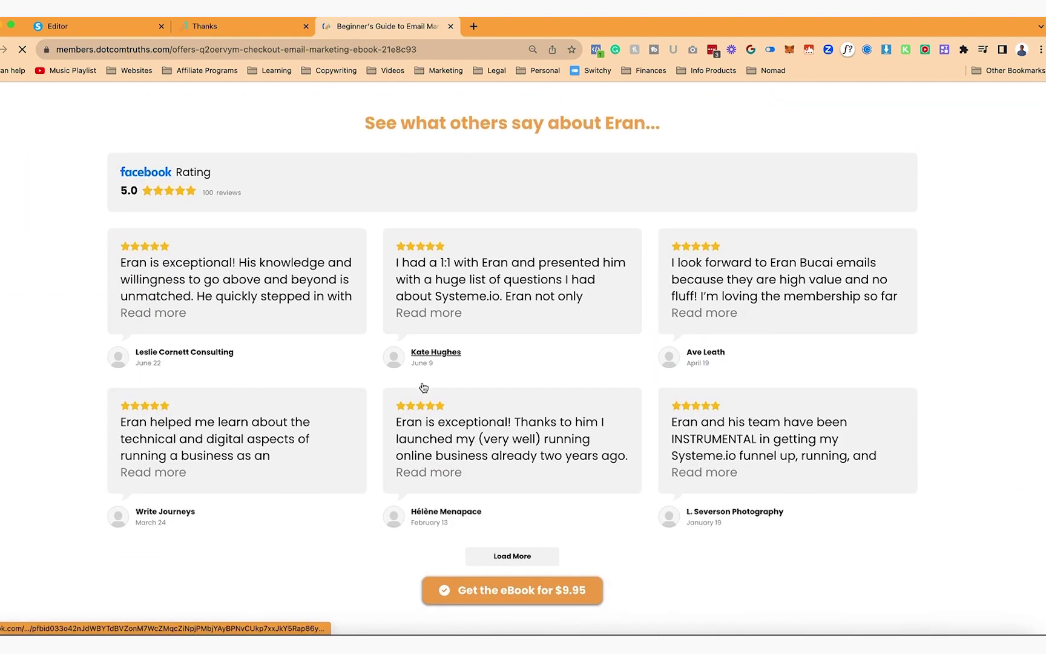
click(521, 561)
scroll(522, 565, down, 5)
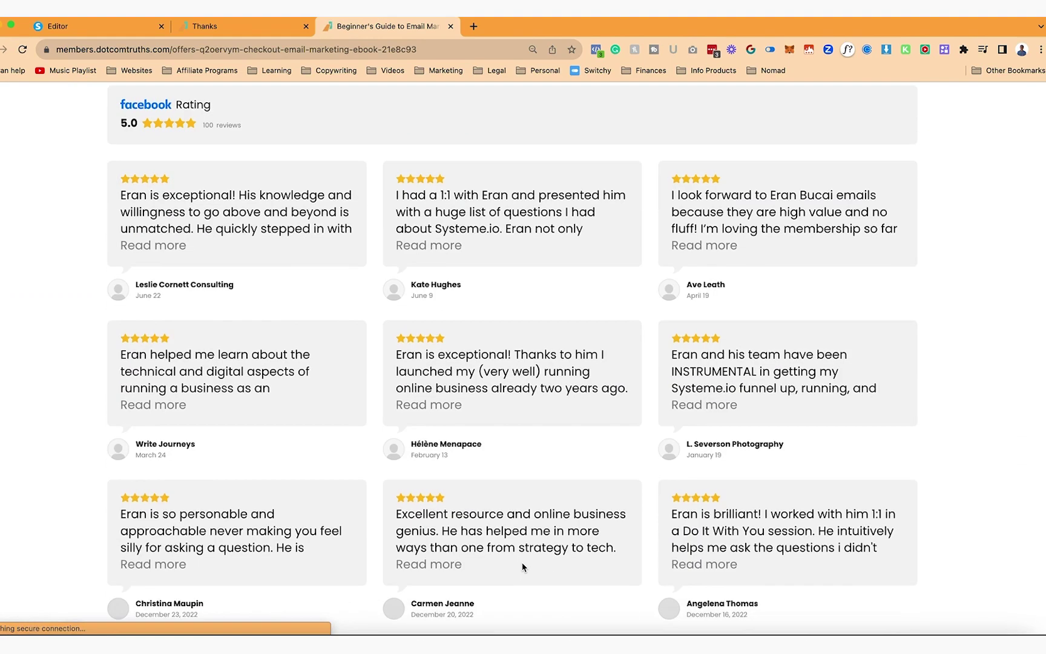
click(524, 566)
scroll(524, 563, down, 5)
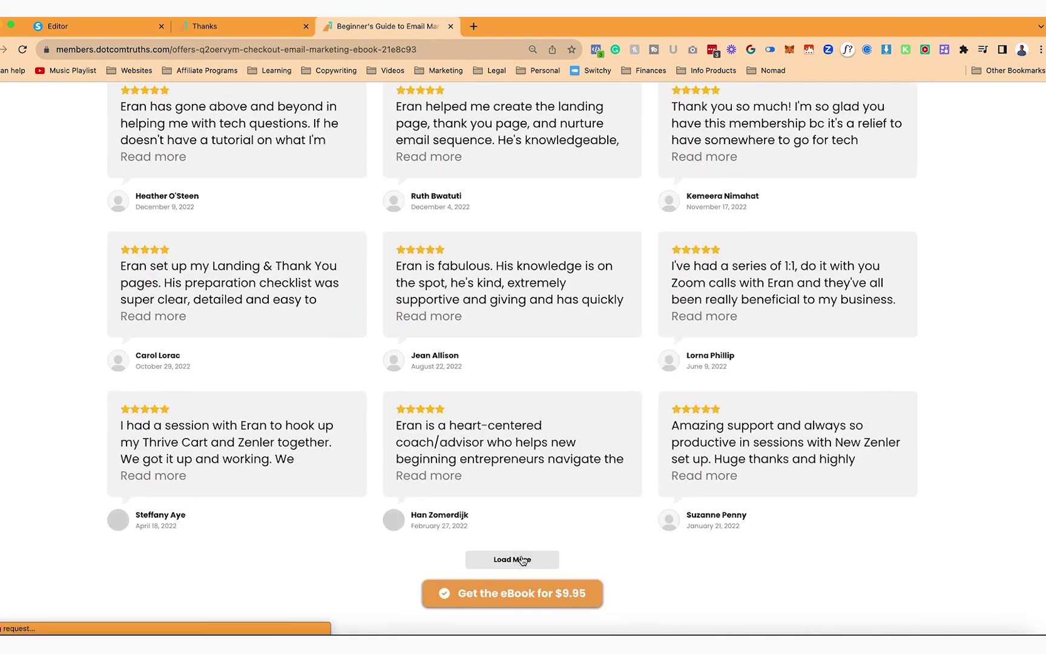
click(524, 559)
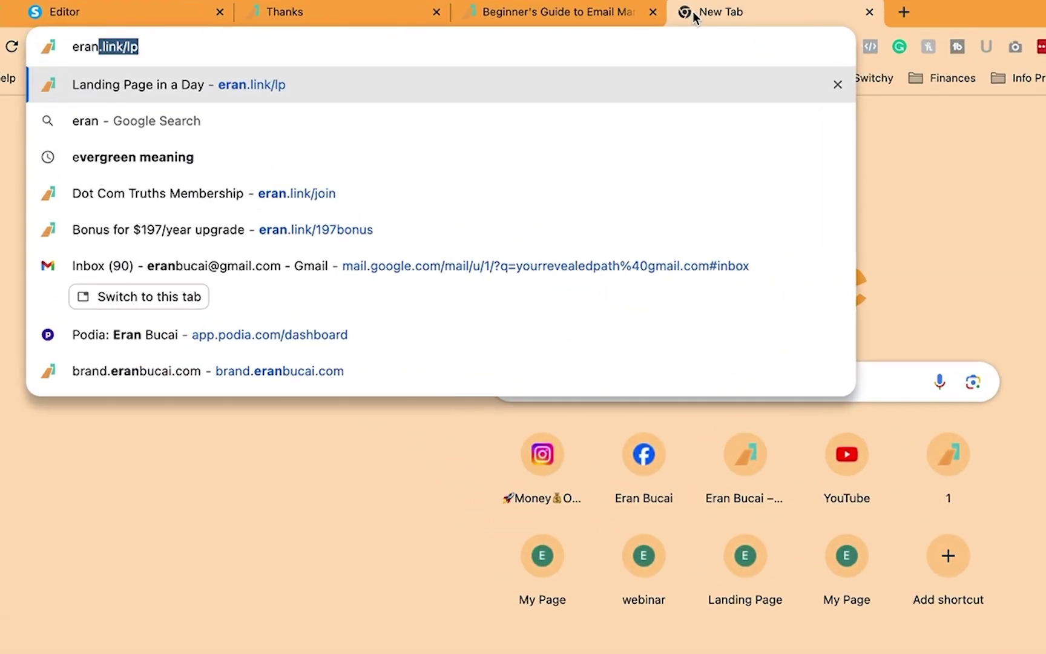
Go to eran.link/elfsight to view the Elfsight Facebook Reviews widgets list.
text(.l)
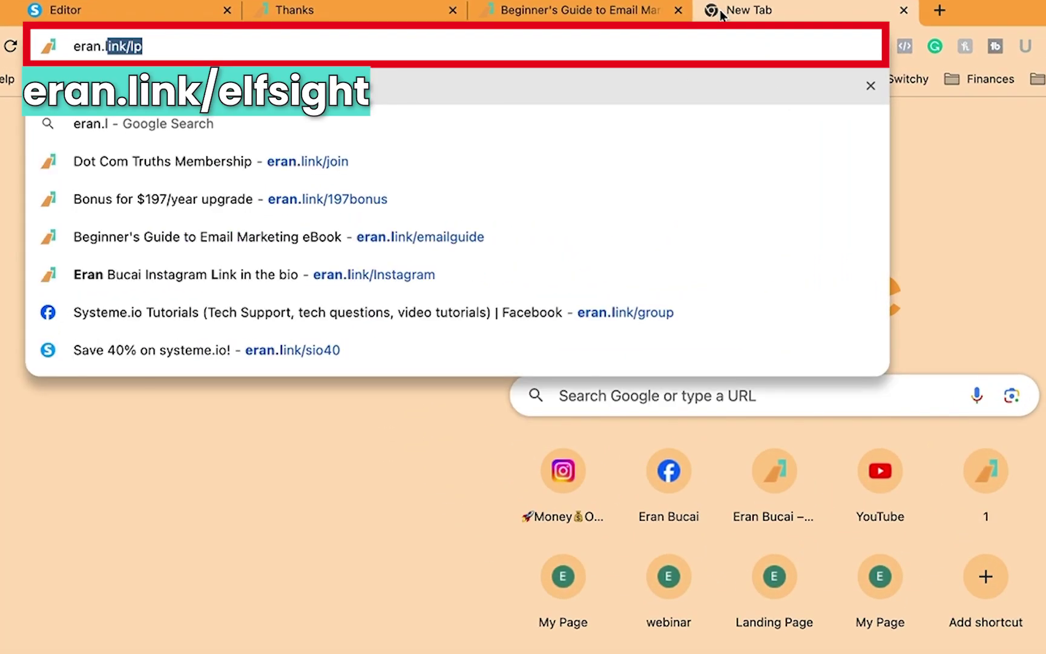
text(ink/elfsigh)
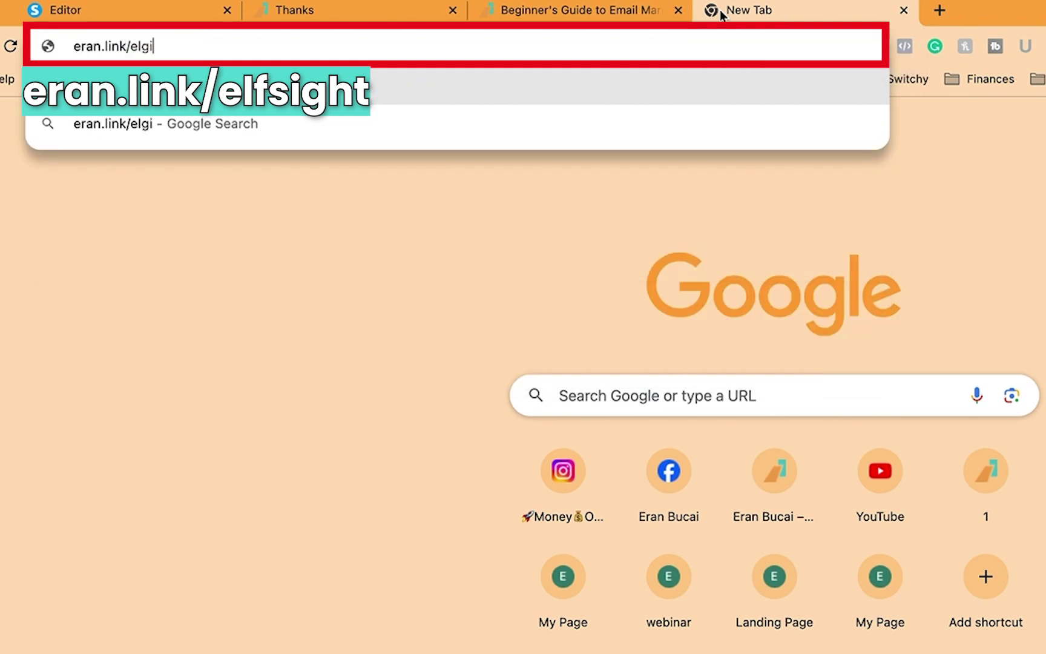
text(t)
key(Return)
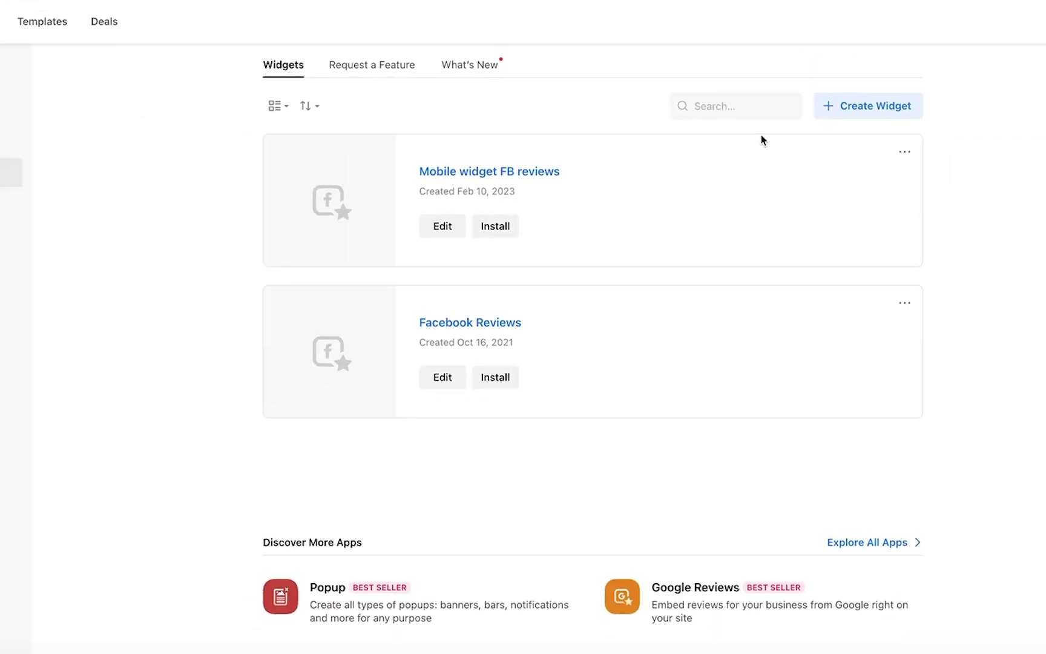
scroll(762, 139, up, 3)
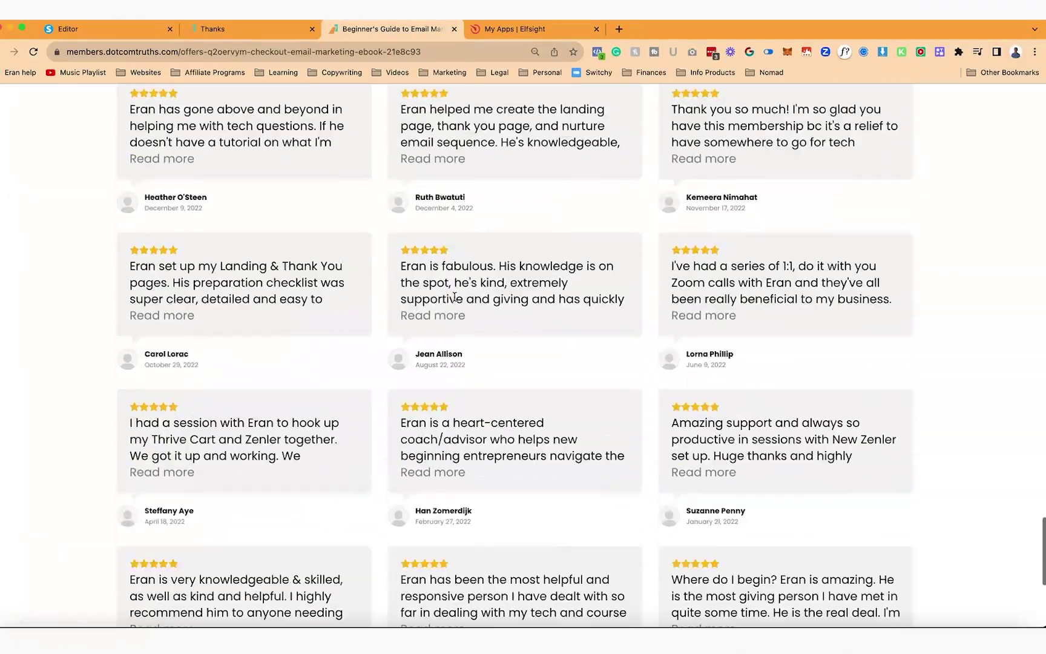
Scroll the eBook order page up and down to inspect its Facebook reviews widget.
scroll(456, 301, up, 10)
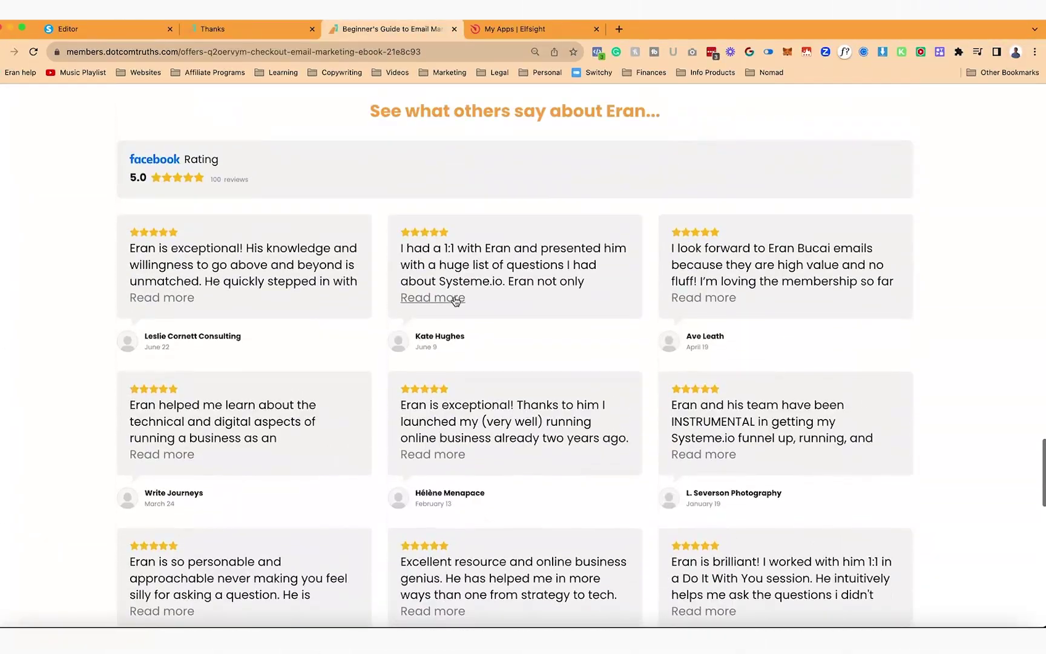
scroll(455, 301, up, 5)
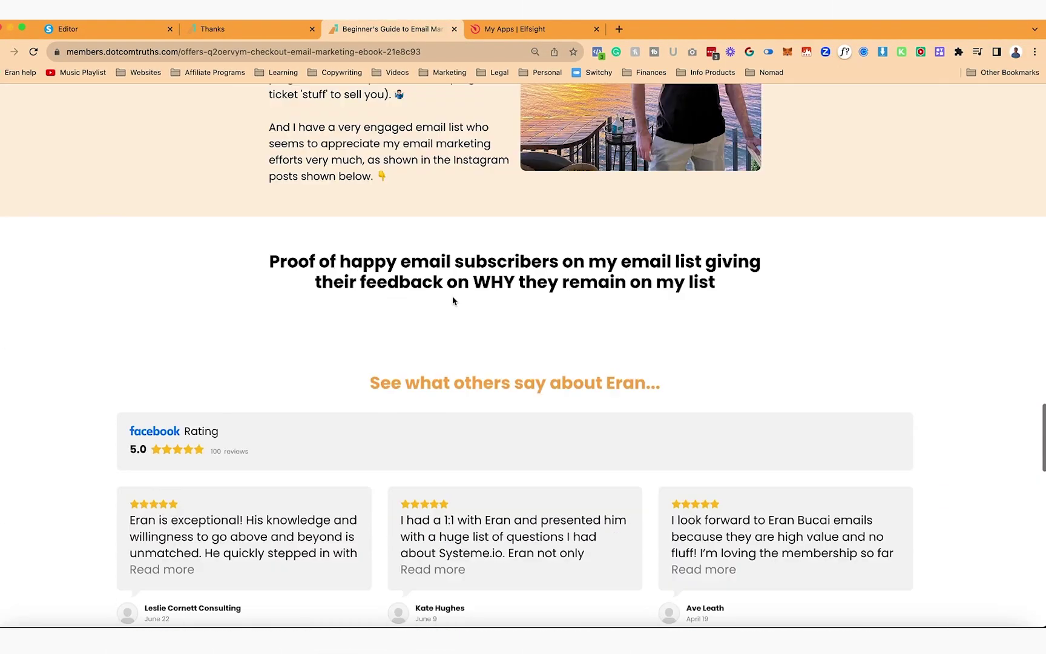
scroll(453, 301, down, 3)
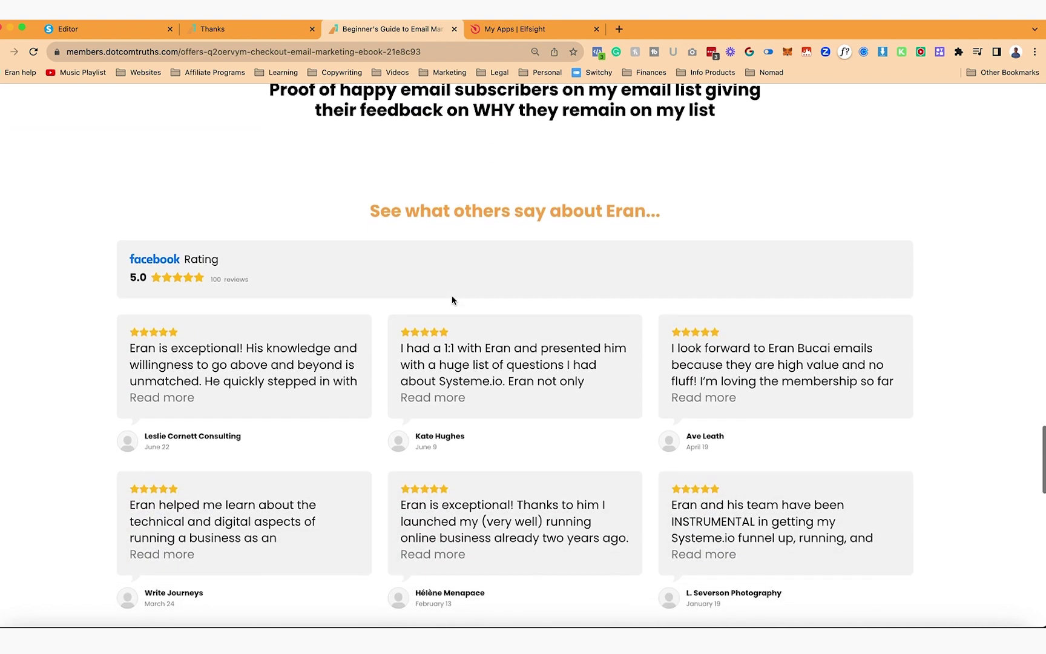
scroll(452, 301, down, 1)
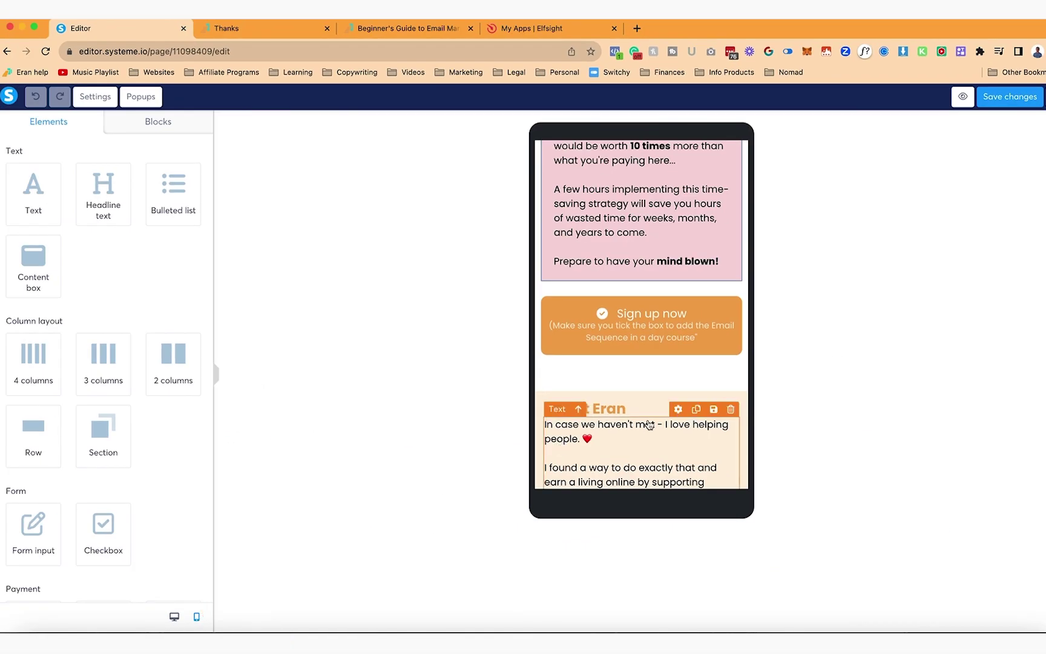
Switch the order form canvas back to desktop view, review the page, and exit the editor.
scroll(649, 425, down, 10)
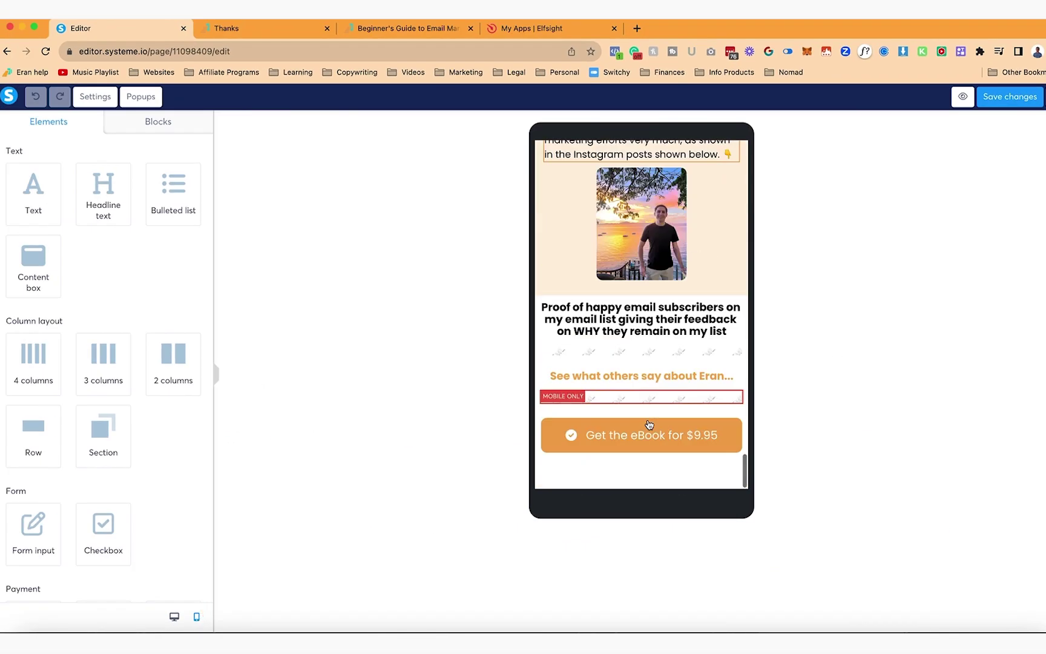
click(173, 618)
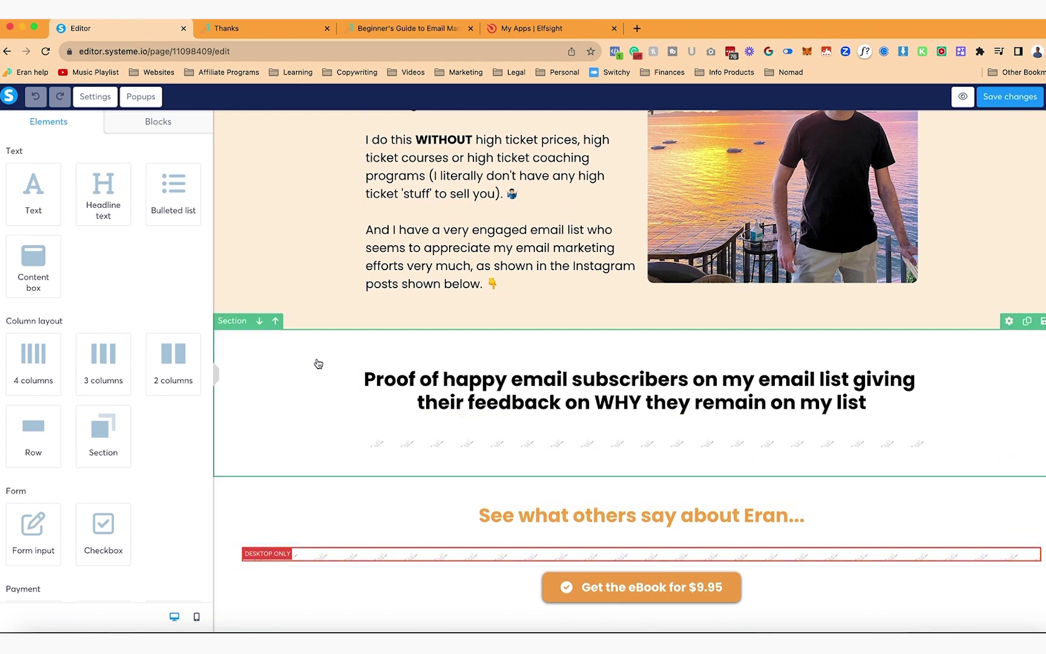
scroll(865, 225, down, 10)
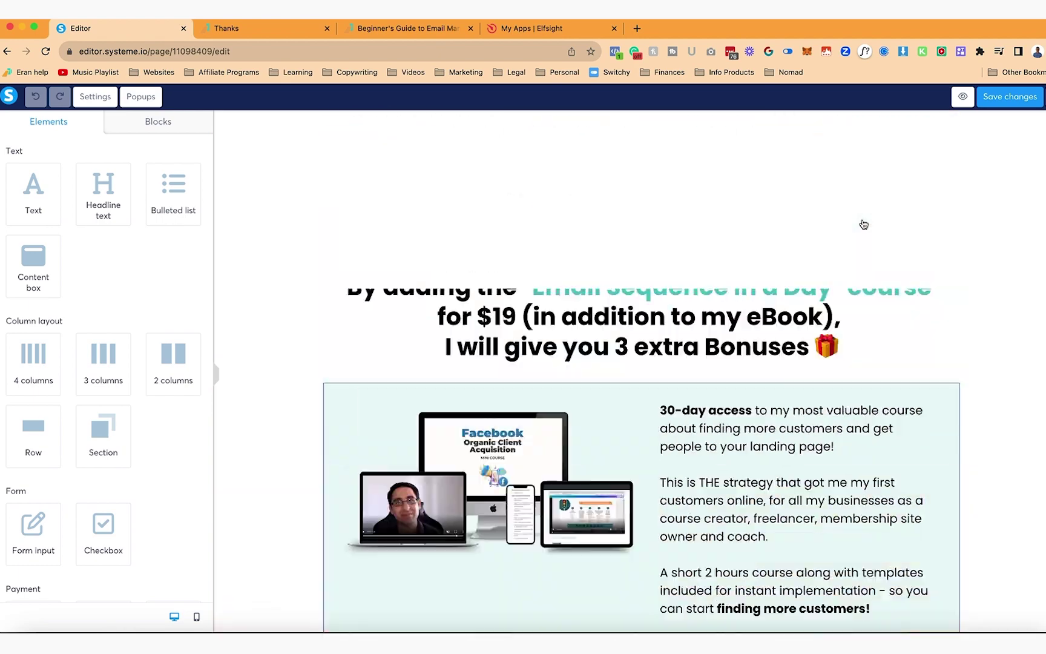
scroll(865, 225, up, 15)
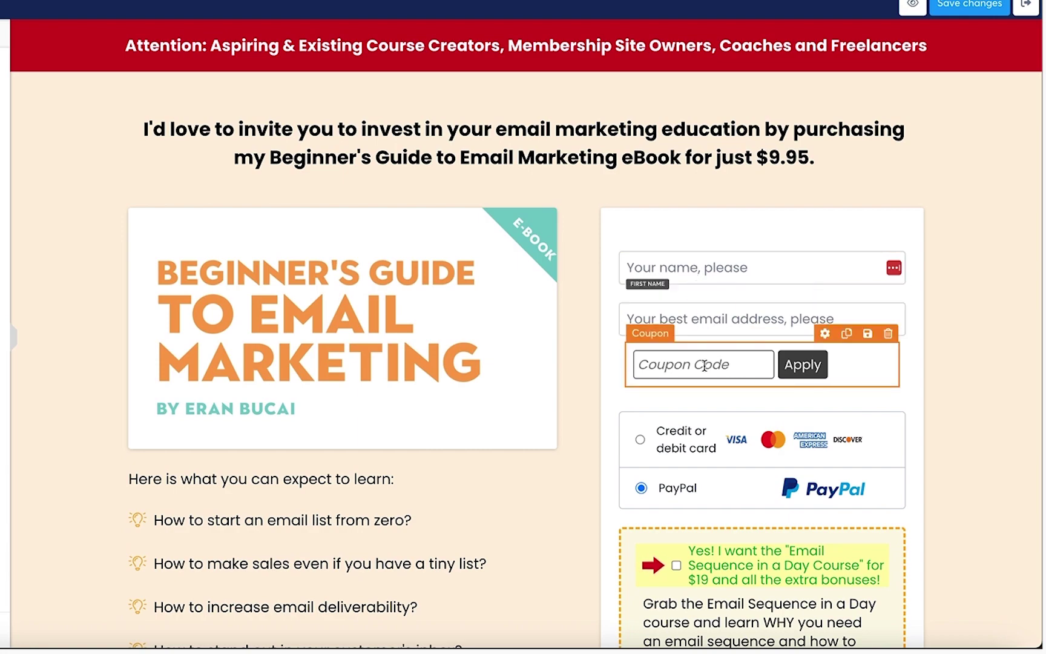
scroll(717, 430, down, 5)
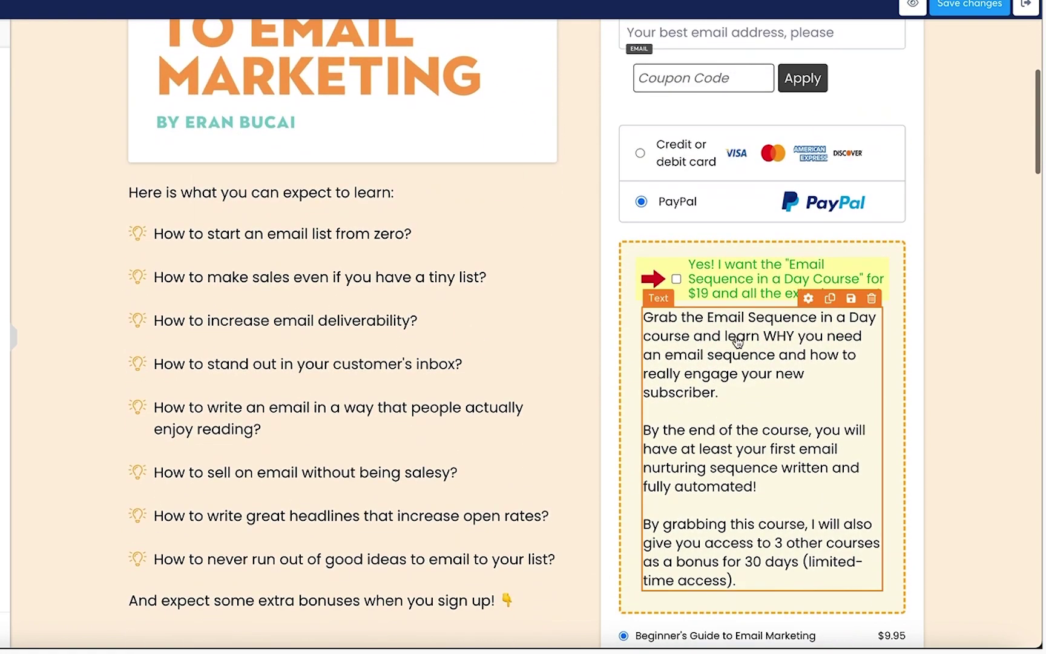
scroll(717, 291, down, 1)
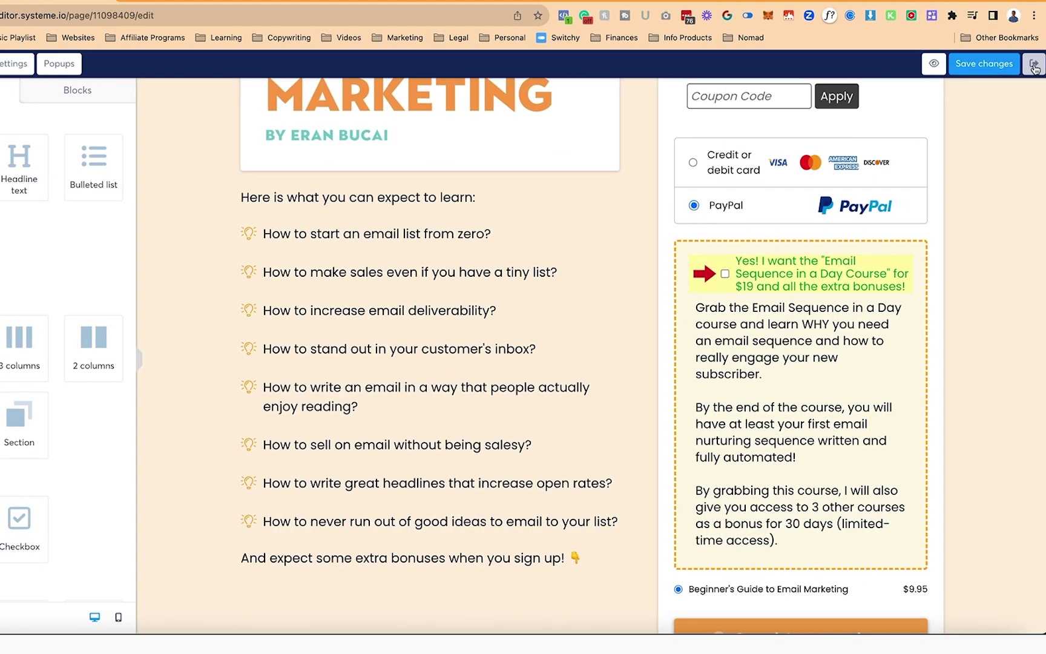
click(1034, 65)
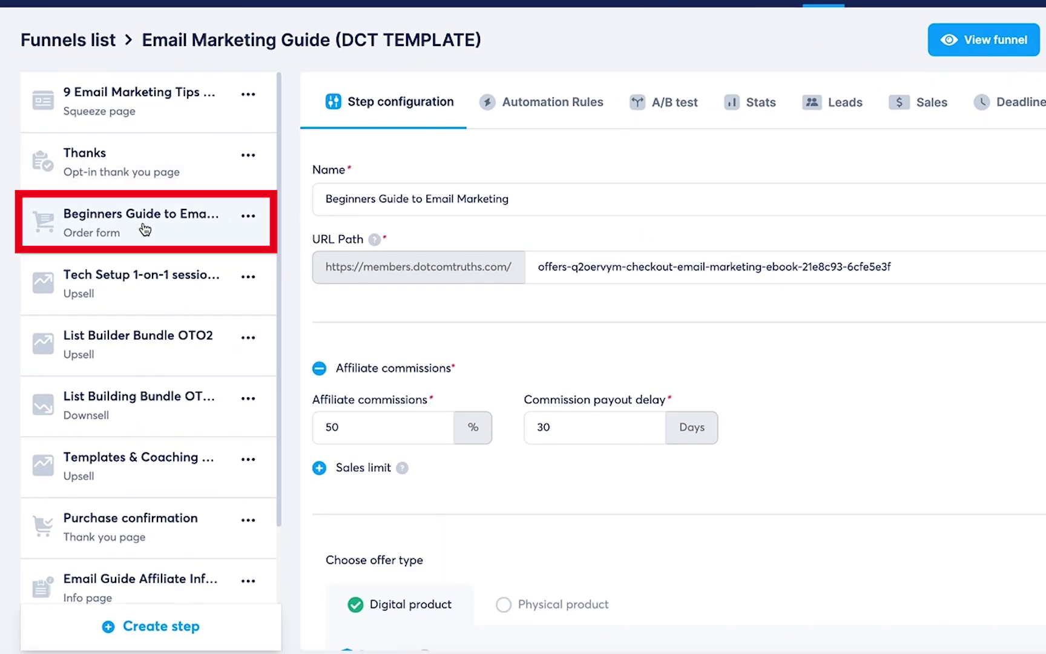
Remove the tag and course resources and the Email Marketing Guide price plan from the main offer.
scroll(704, 439, down, 5)
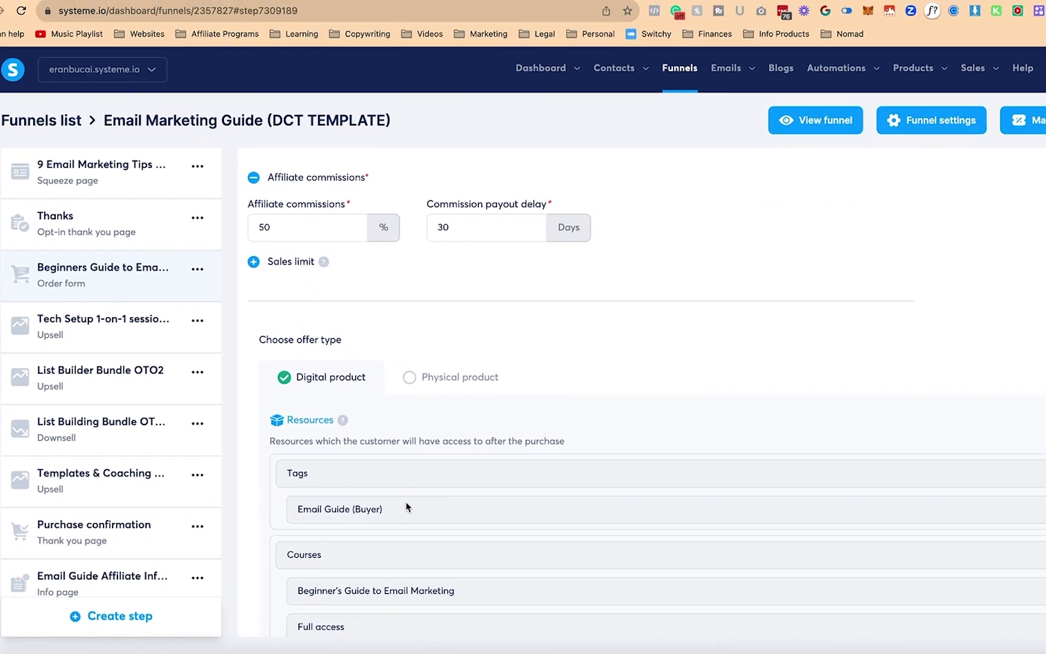
scroll(407, 498, down, 3)
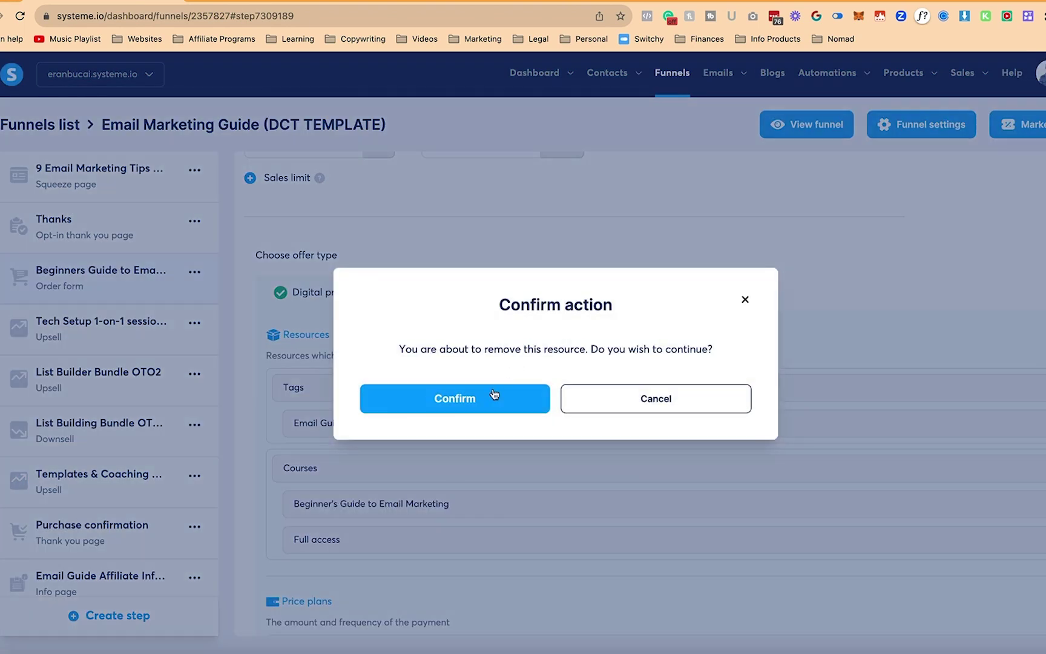
click(490, 399)
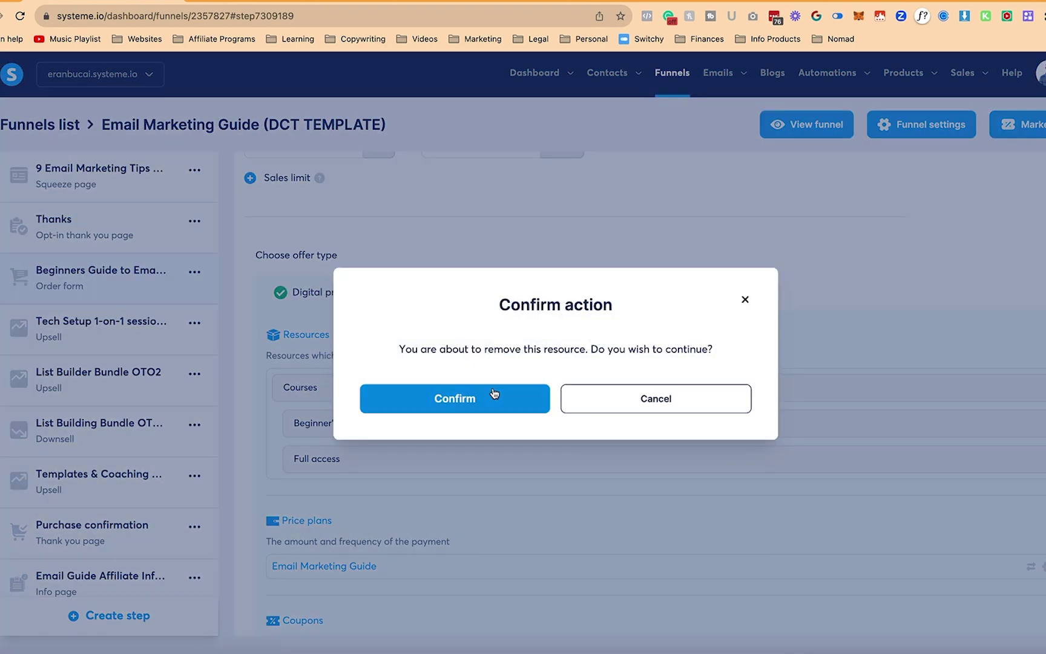
click(490, 397)
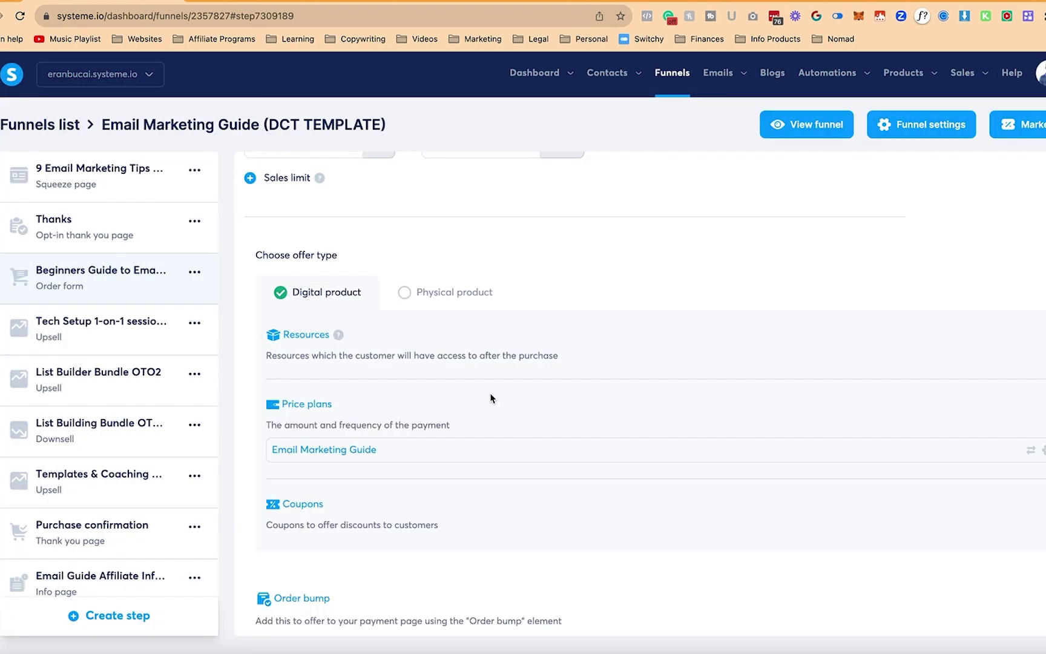
click(1042, 449)
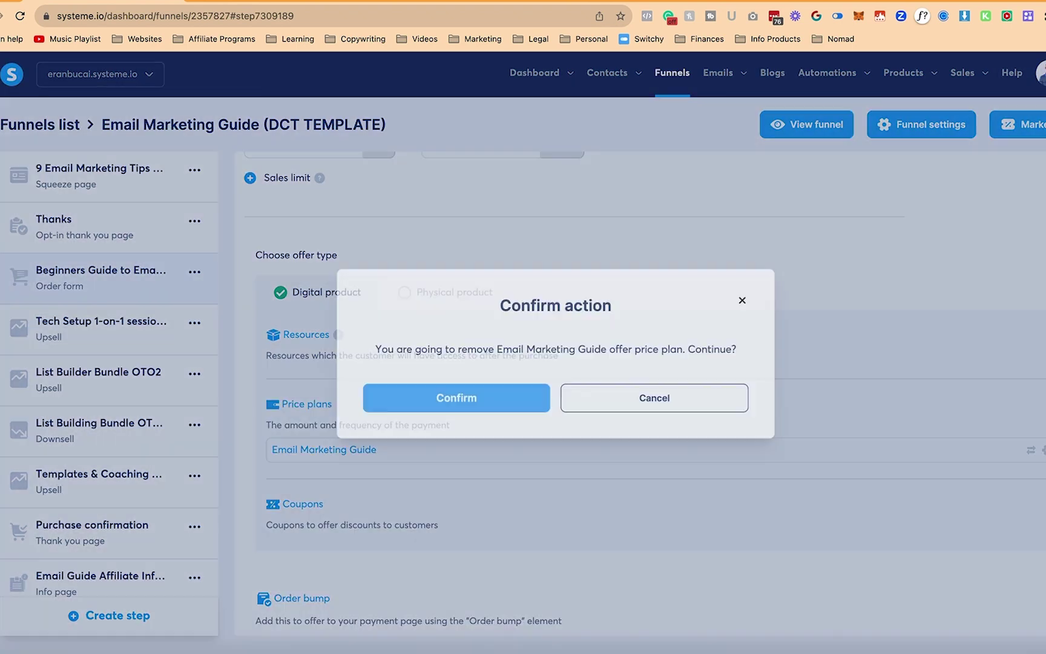
click(495, 399)
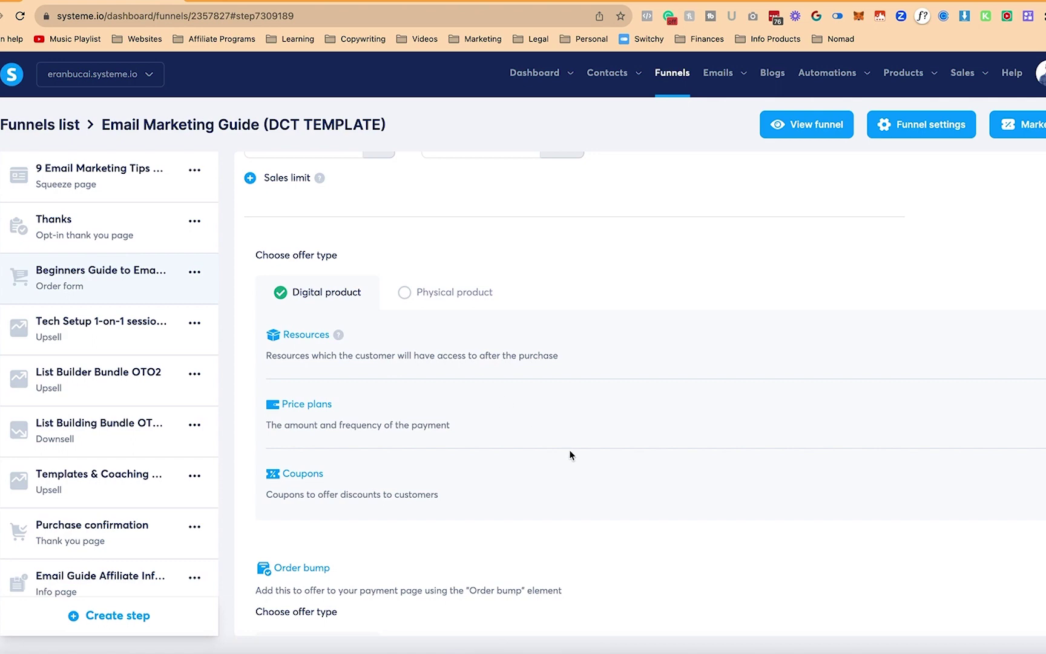
Remove the order bump's resource and delete its Email Sequence in a day price plan.
scroll(570, 458, down, 5)
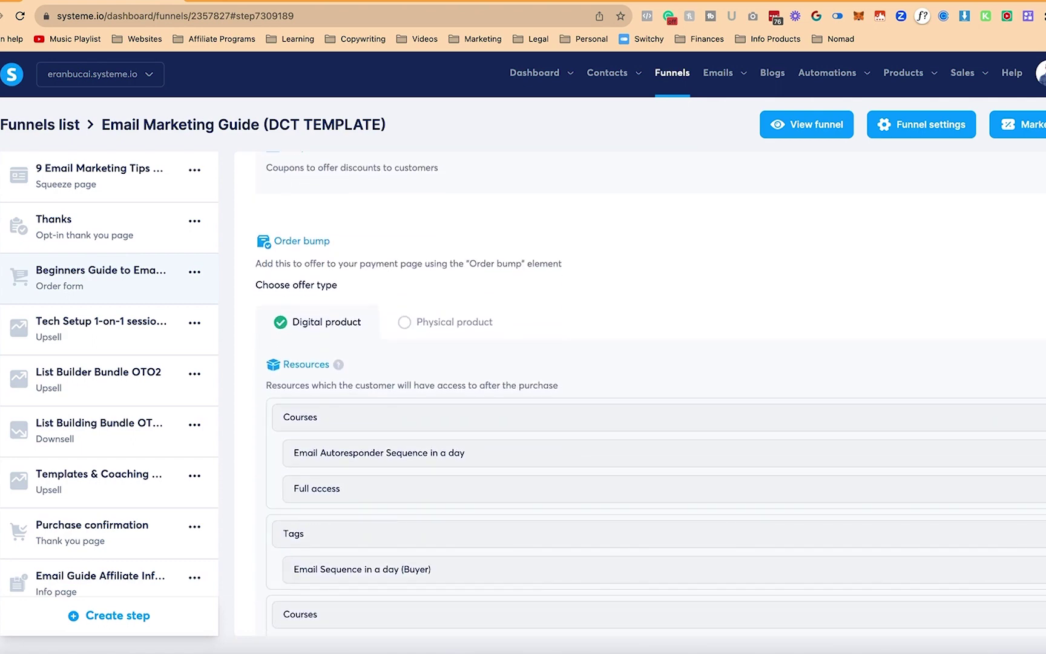
click(1042, 417)
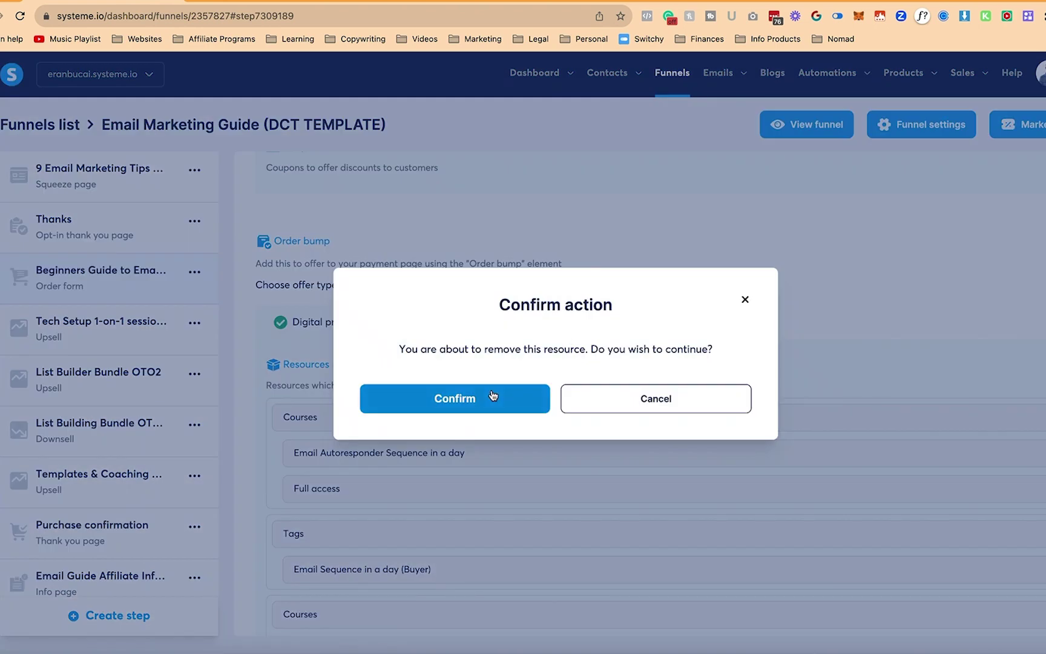
click(464, 397)
scroll(884, 459, down, 5)
scroll(885, 460, down, 4)
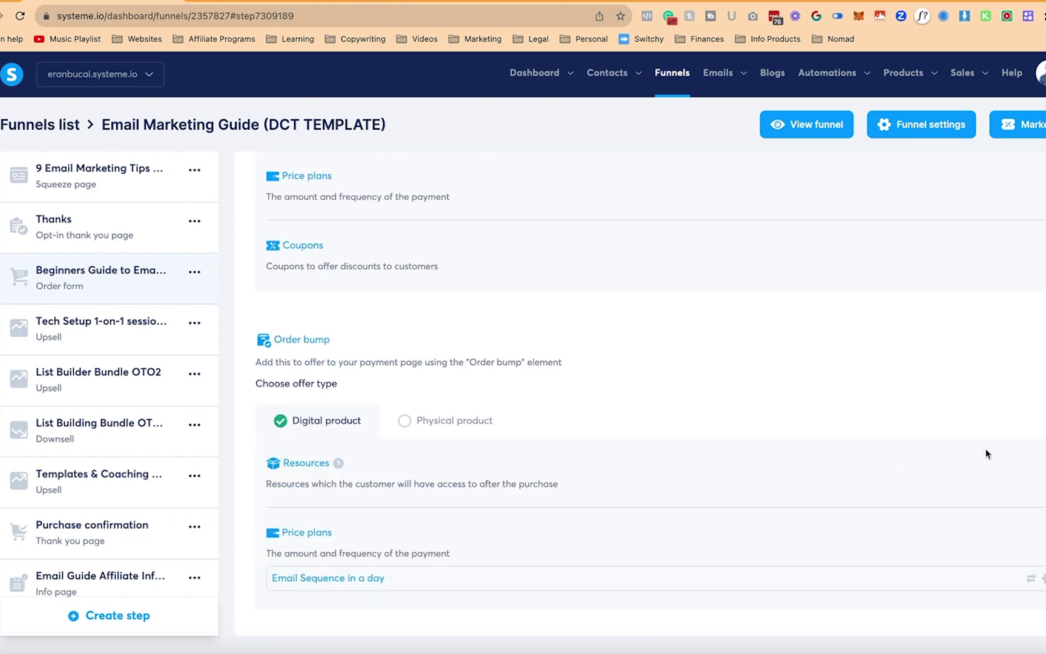
click(1043, 578)
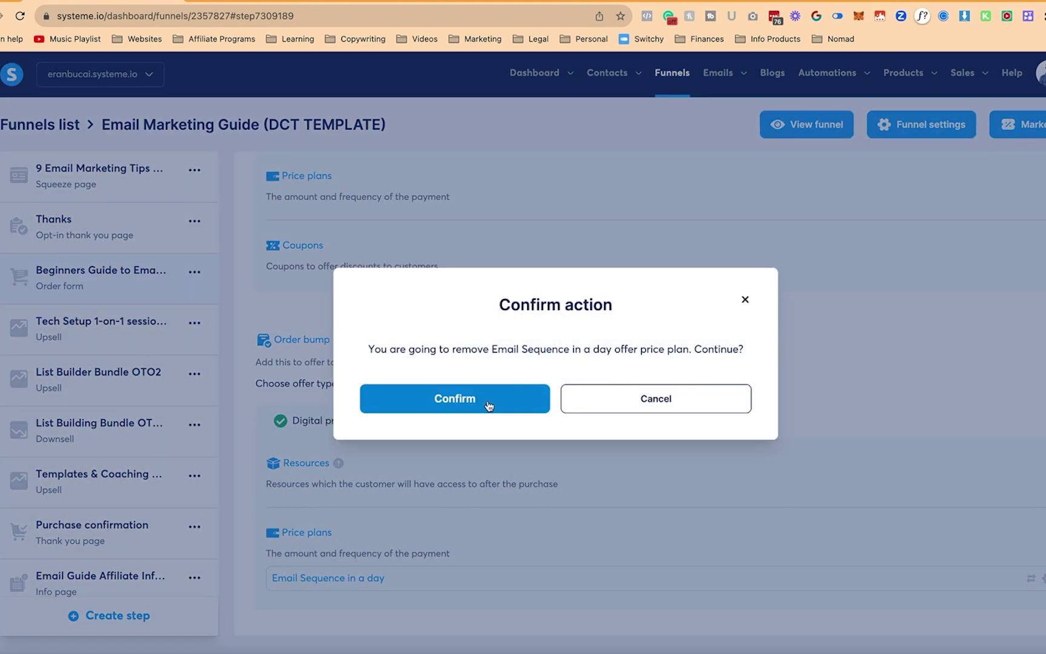
click(487, 401)
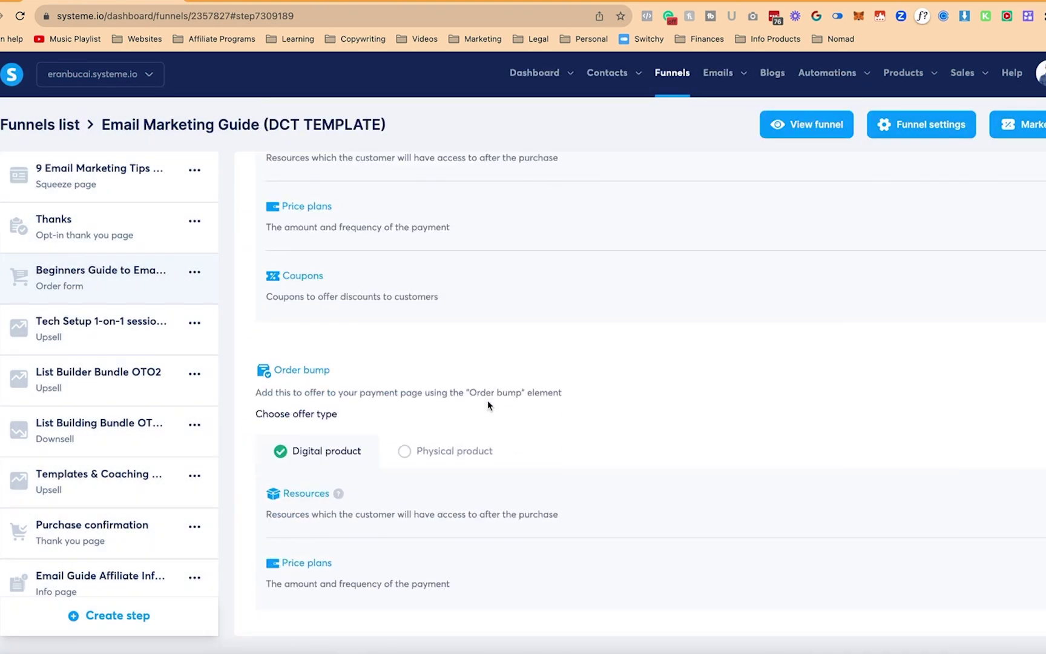
scroll(484, 372, up, 2)
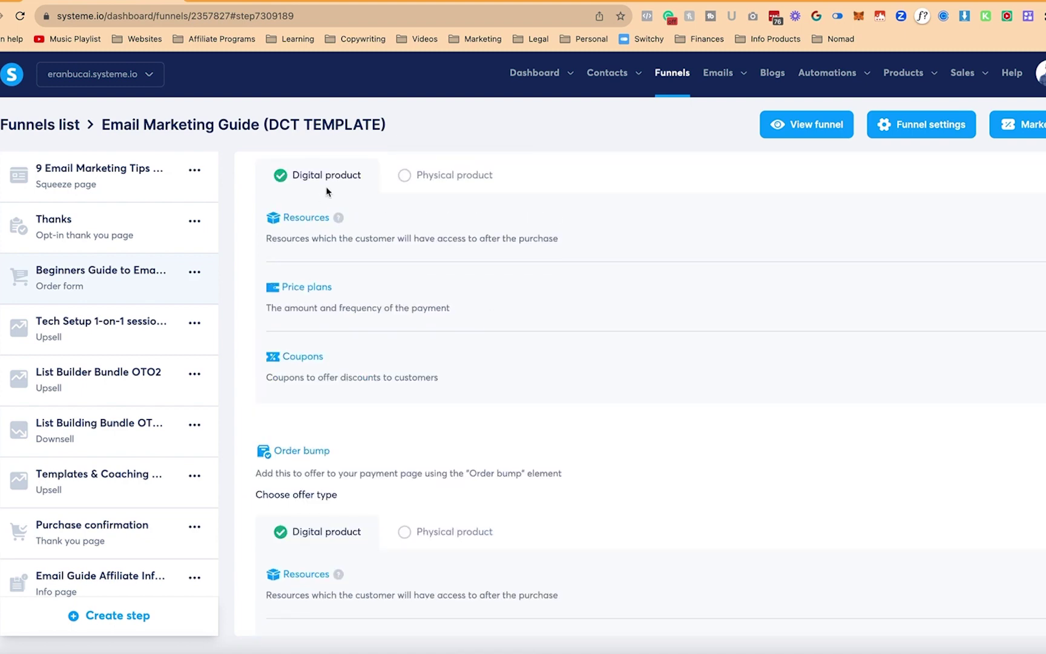
scroll(340, 496, up, 7)
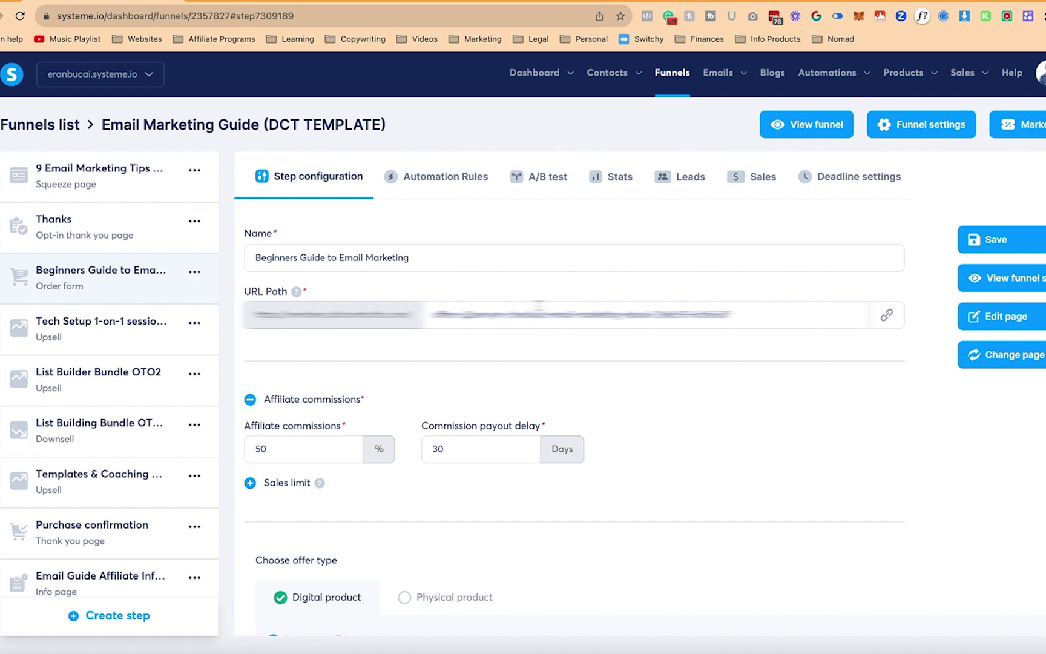
Review the Tech Setup upsell's 20% commission, buyer tag and price plan, then open the Beginners Guide order form.
click(89, 340)
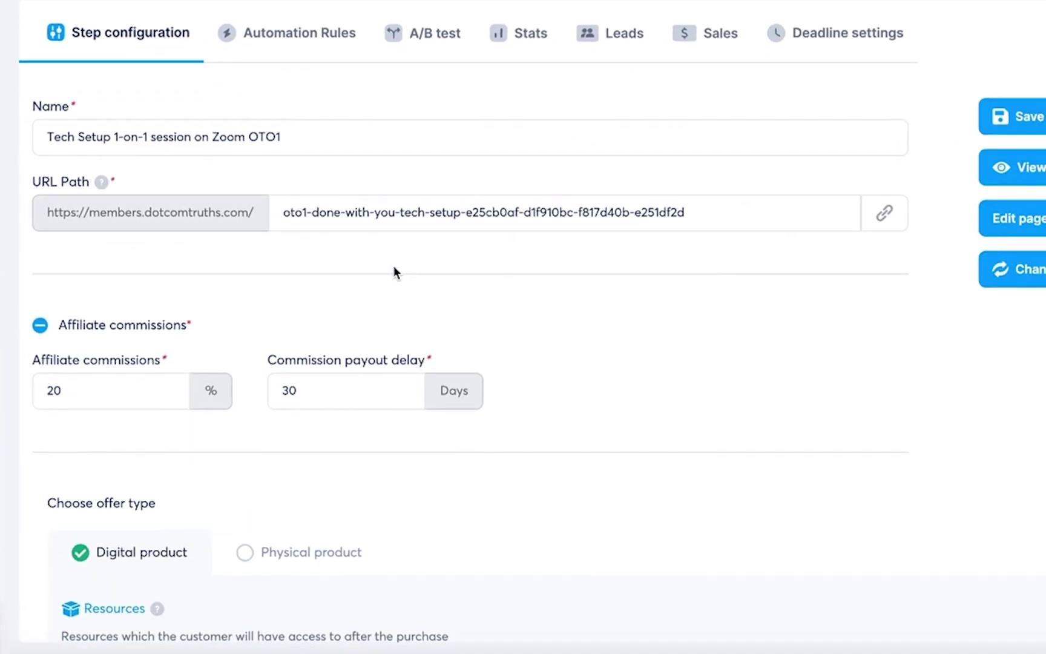
scroll(467, 362, down, 5)
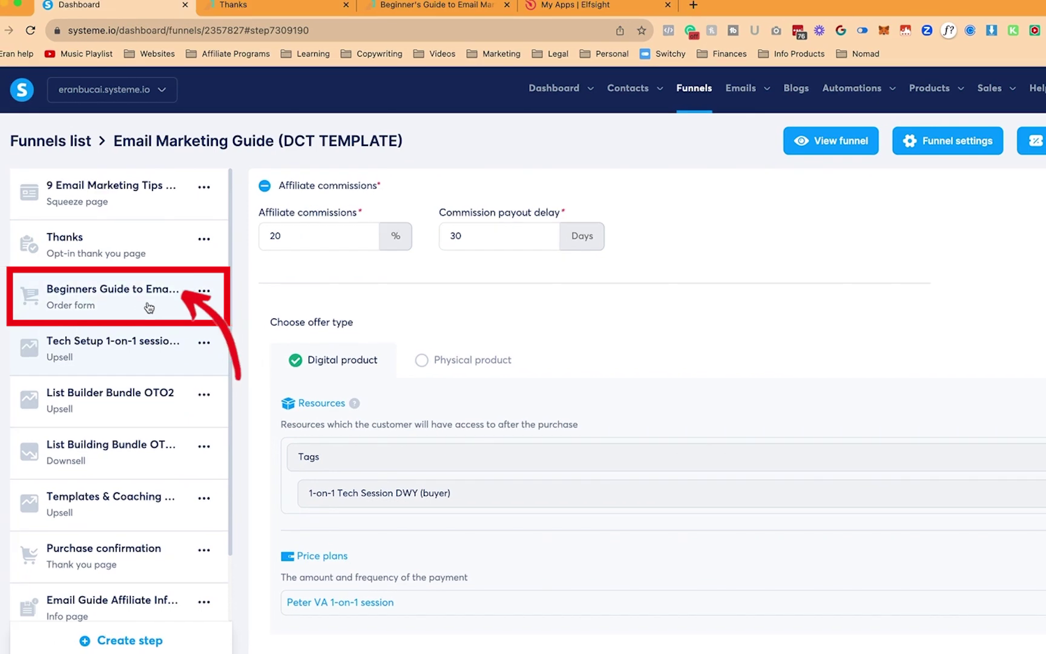
click(149, 307)
scroll(525, 554, down, 5)
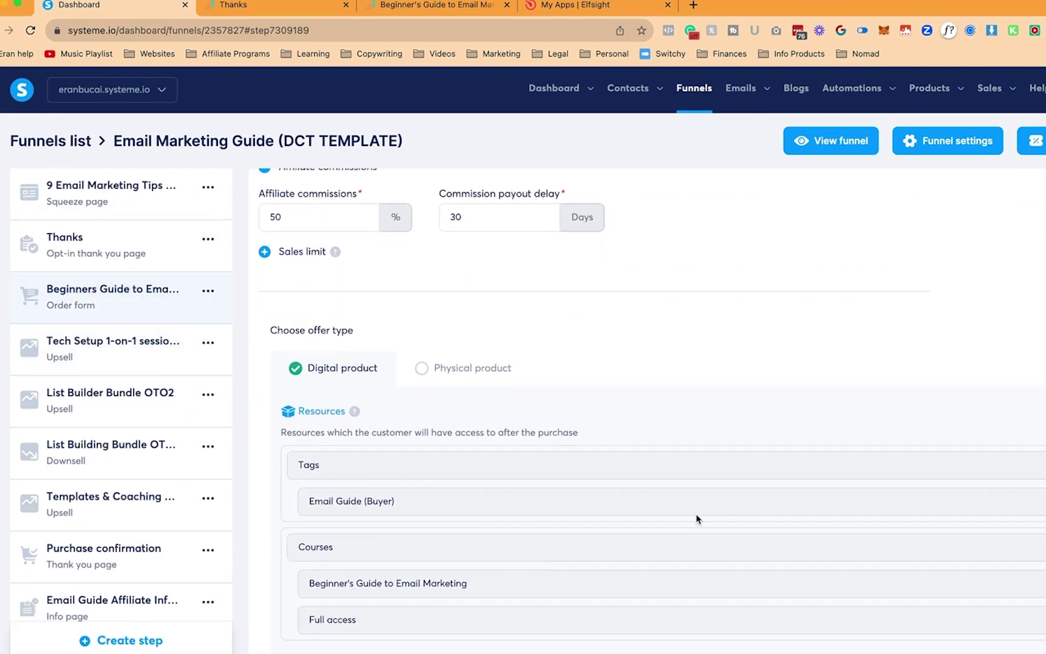
scroll(698, 518, down, 2)
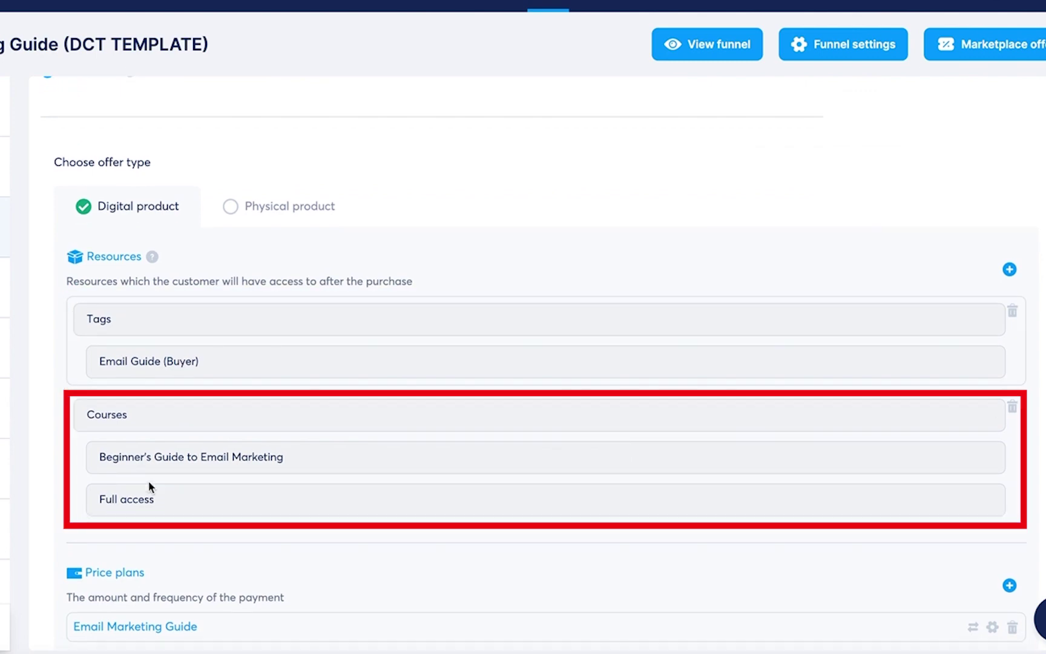
scroll(220, 322, down, 5)
scroll(213, 324, down, 5)
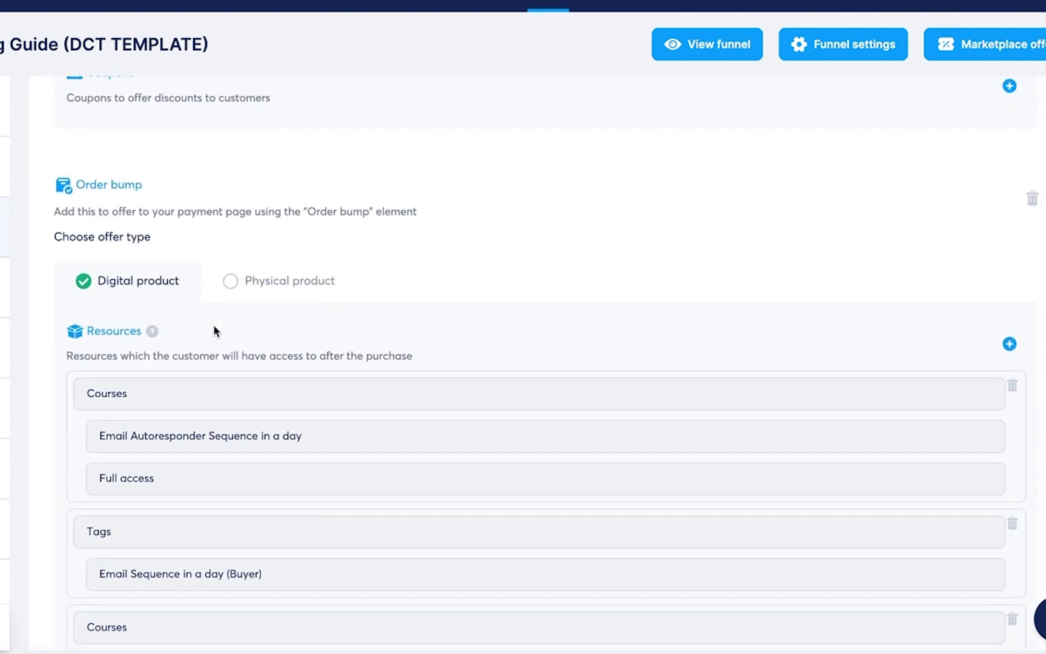
scroll(214, 327, down, 2)
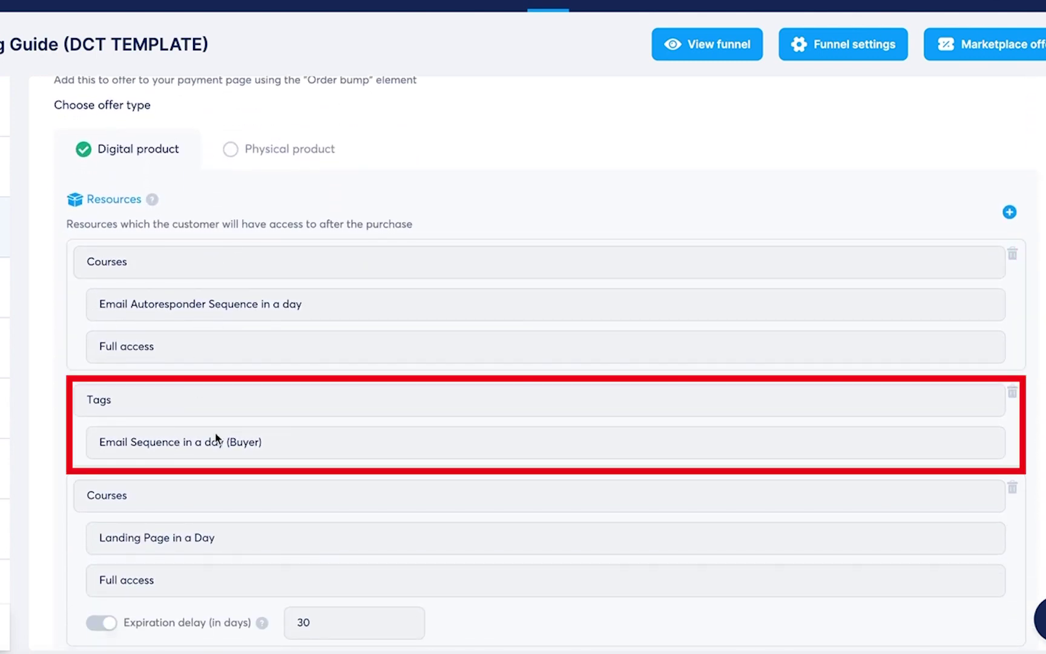
scroll(214, 542, down, 6)
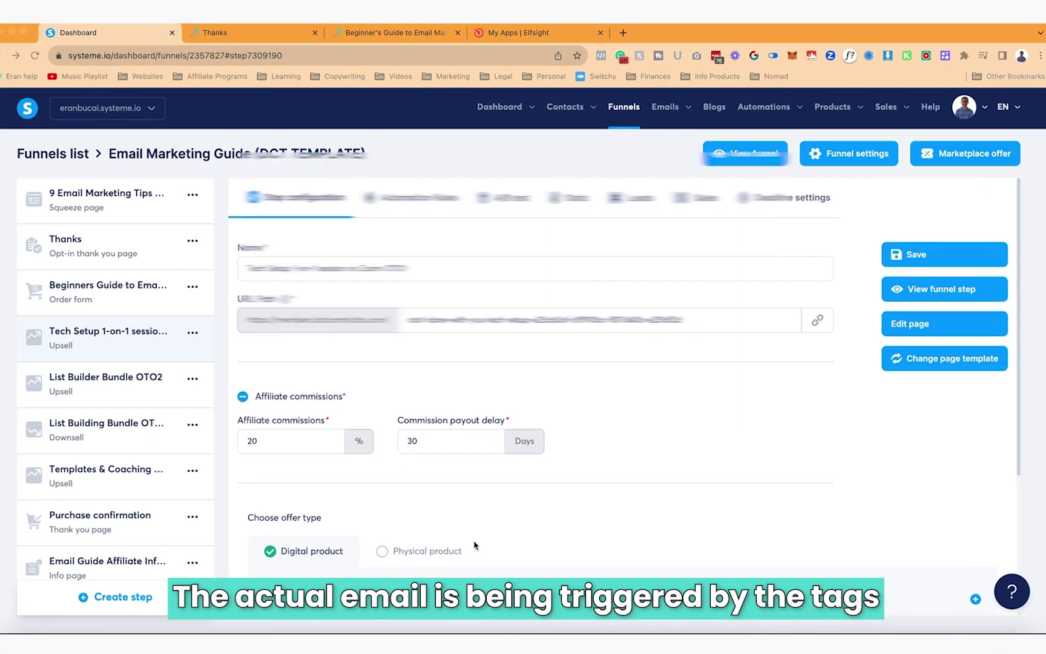
scroll(471, 548, down, 3)
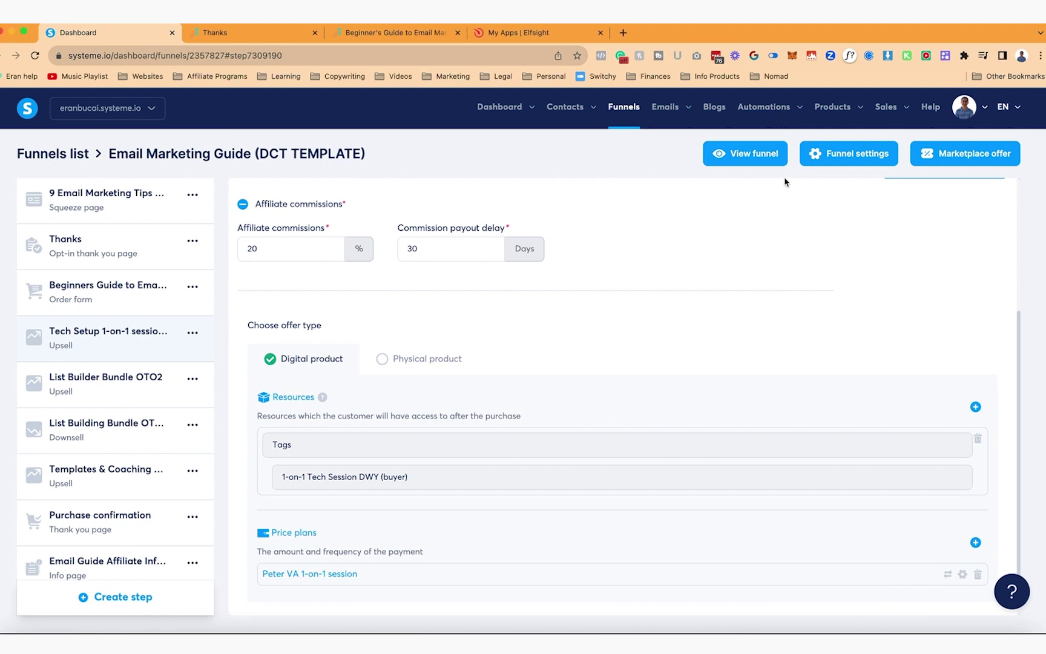
click(797, 113)
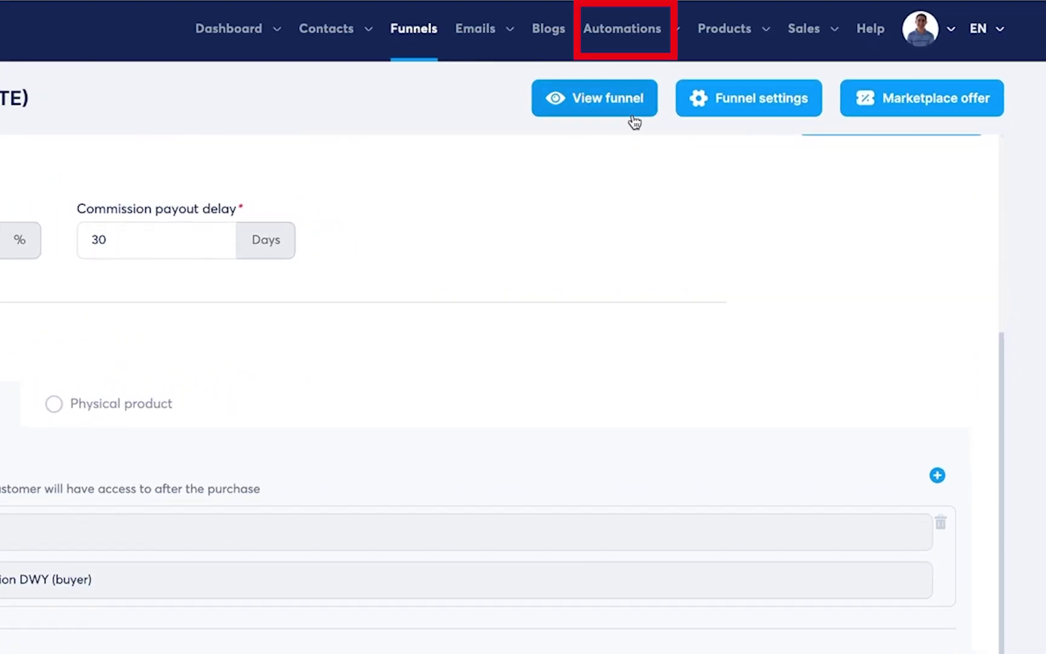
click(781, 110)
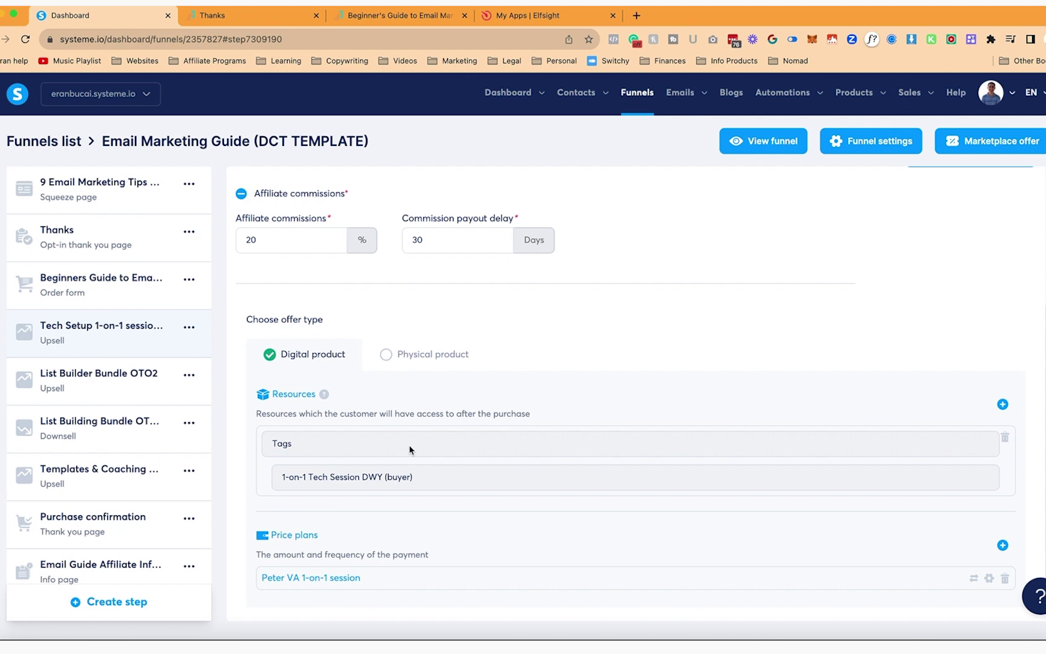
scroll(410, 450, down, 1)
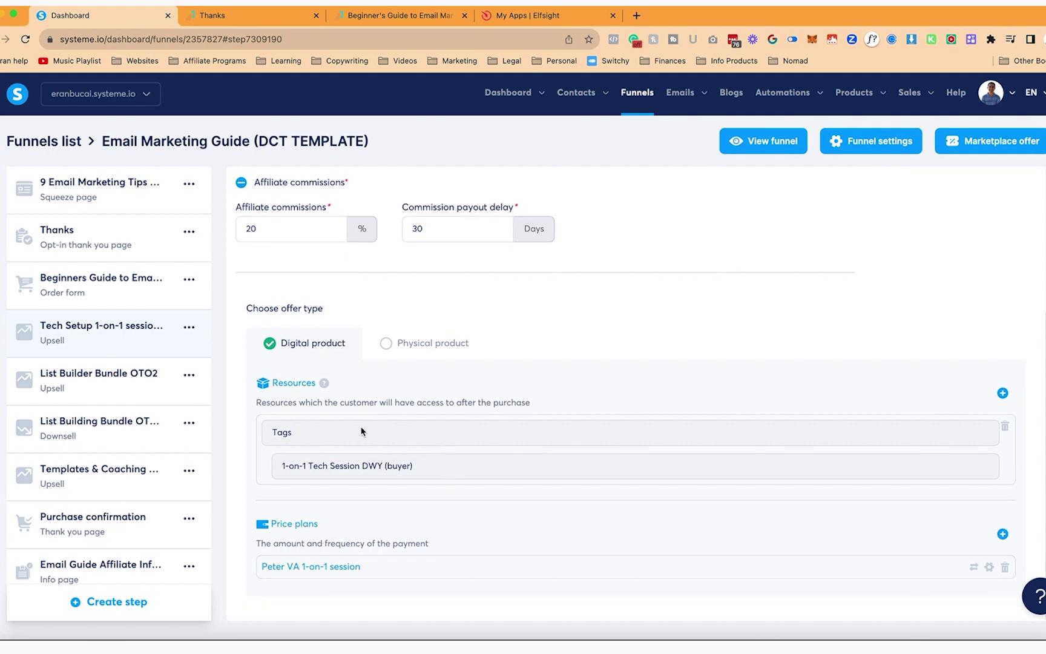
scroll(481, 502, down, 1)
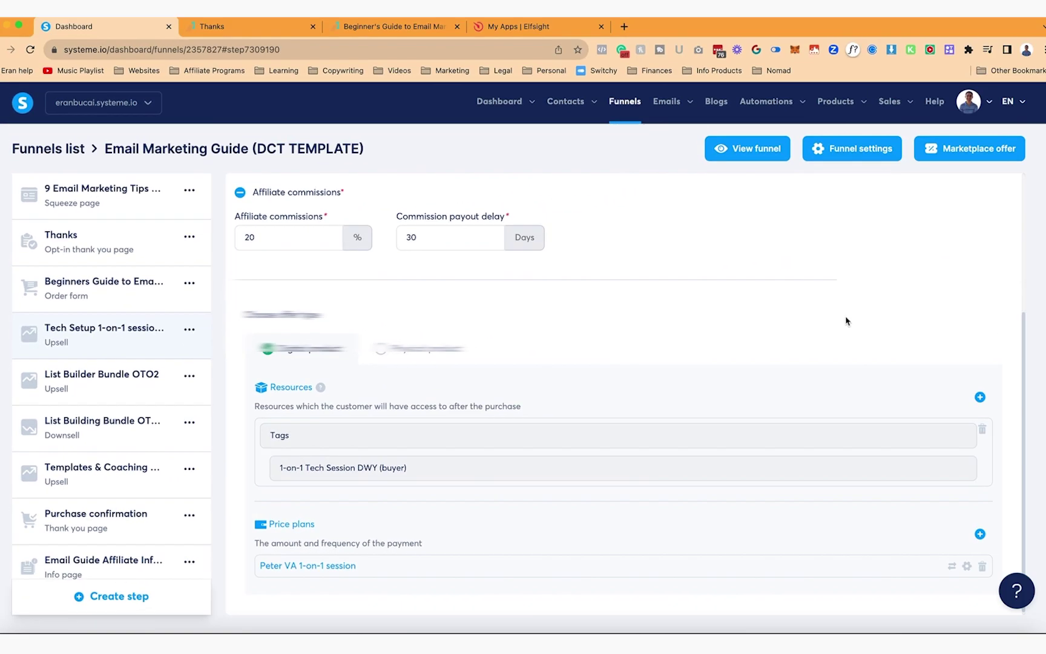
scroll(845, 320, up, 4)
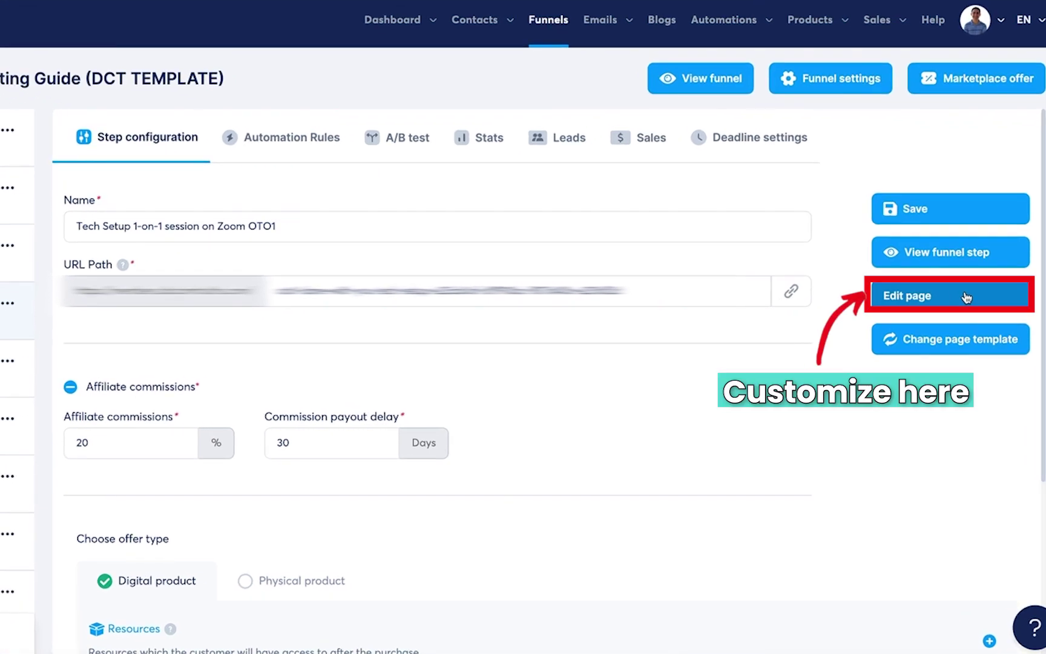
Open the Tech Setup upsell page in the editor and inspect the Wait! and Normal price headlines.
click(967, 297)
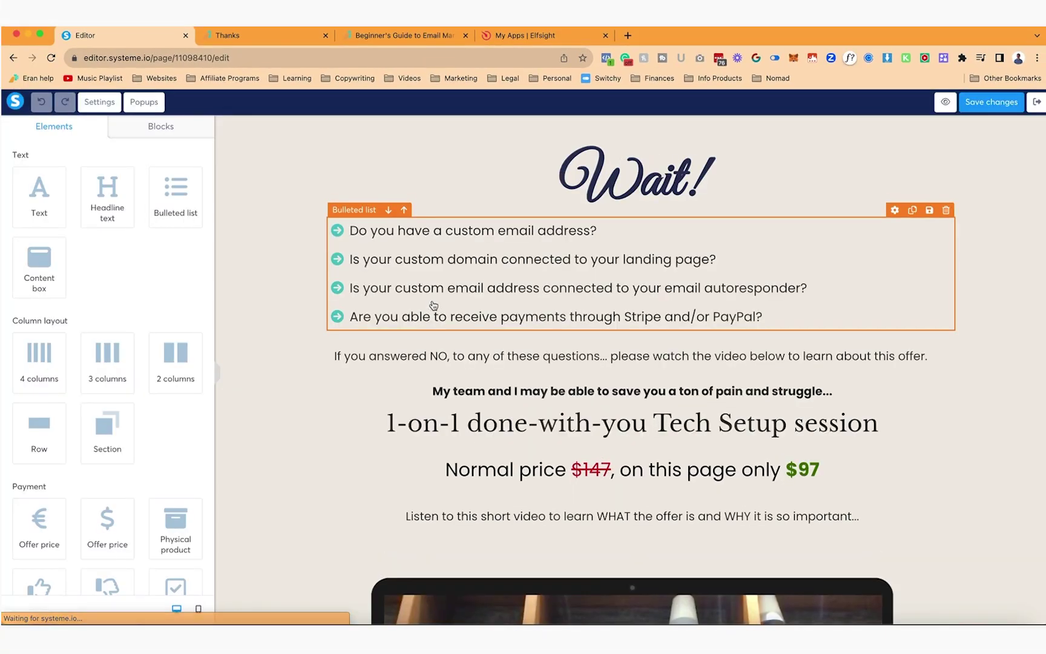
click(636, 176)
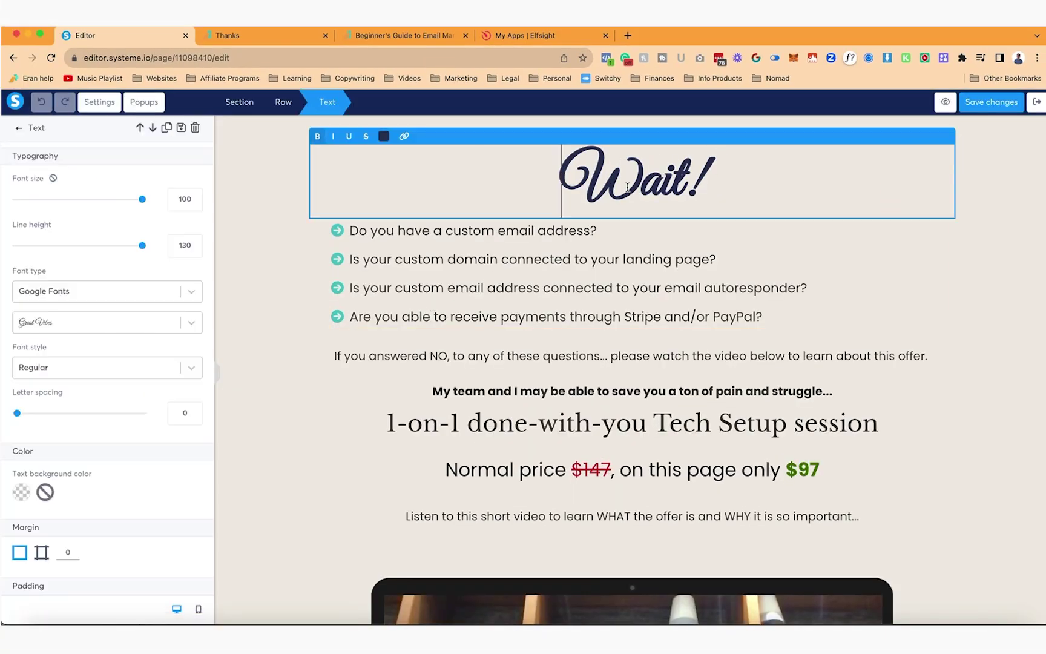
key(Escape)
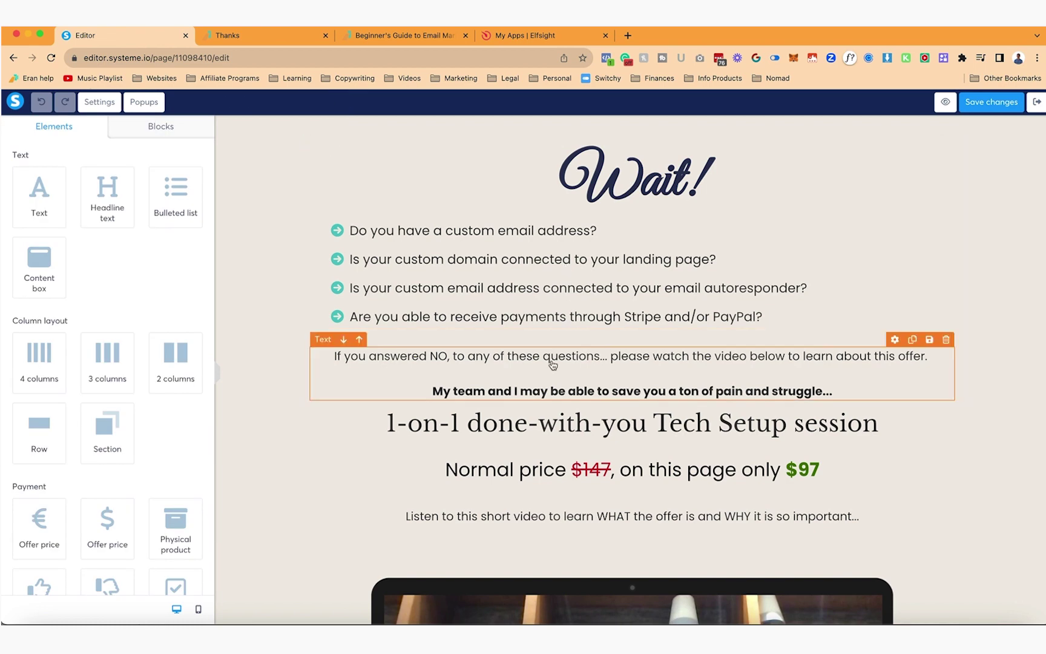
click(553, 465)
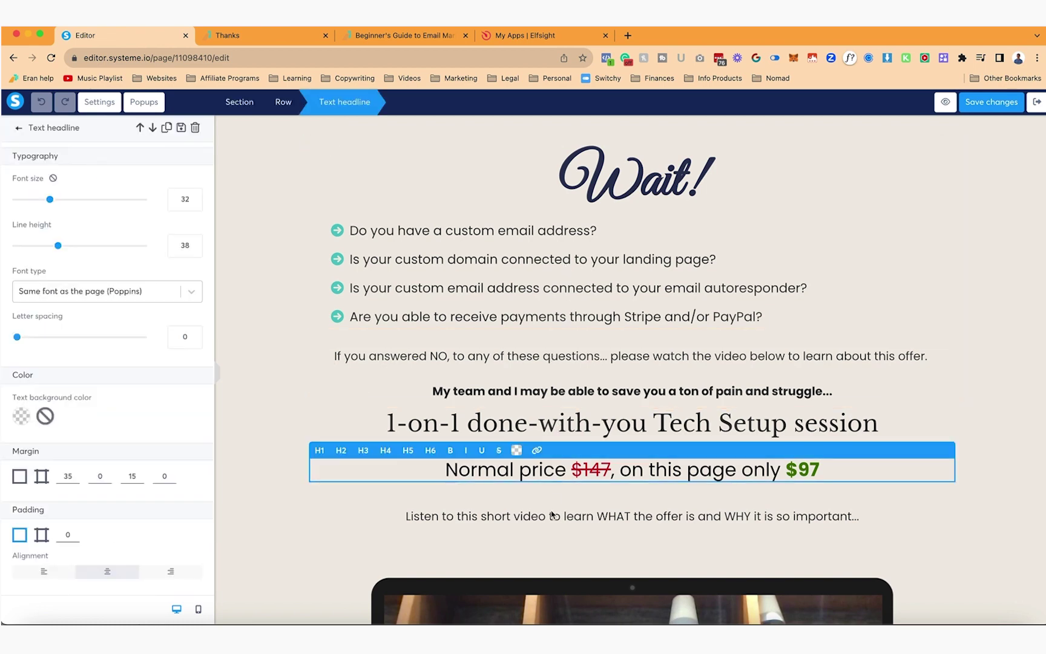
key(Escape)
Inspect the settings of the upsell page's sales video.
scroll(551, 518, down, 8)
click(572, 322)
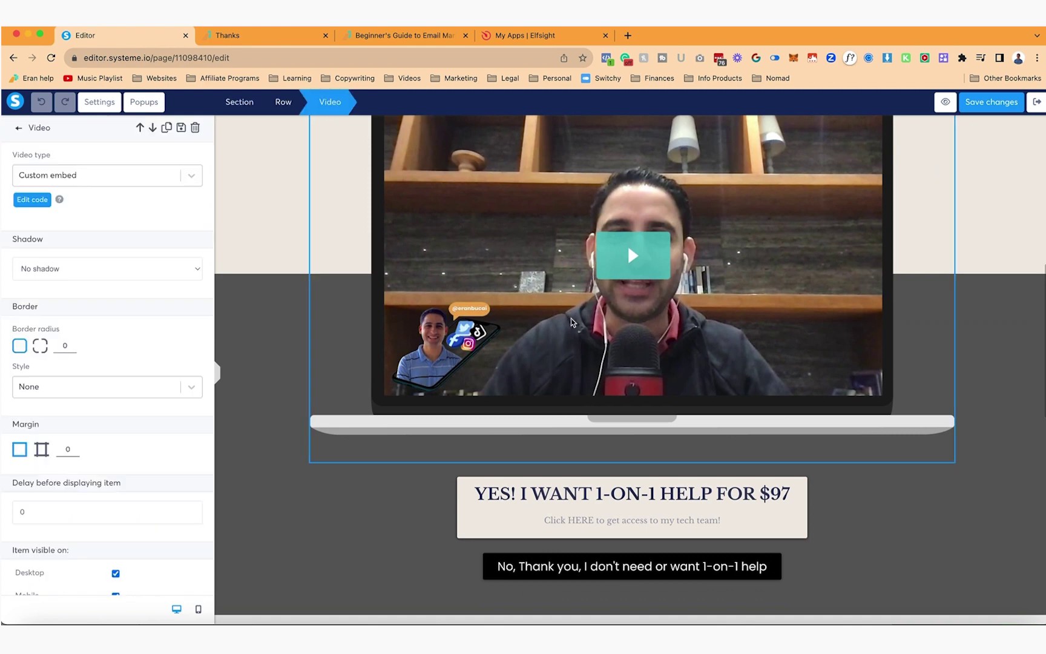
scroll(572, 322, up, 1)
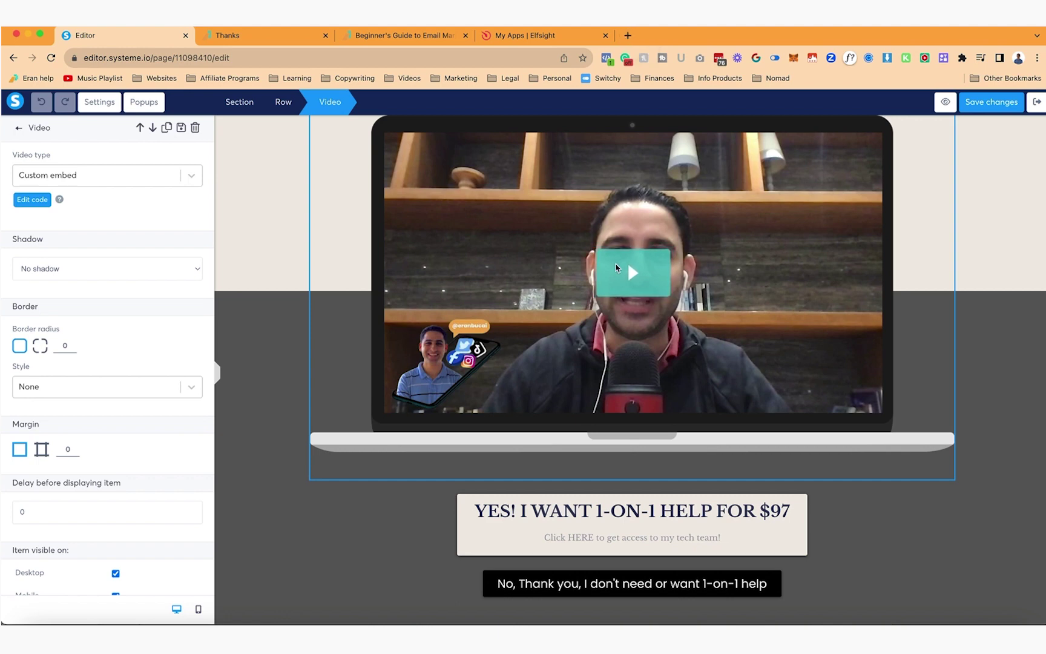
key(Escape)
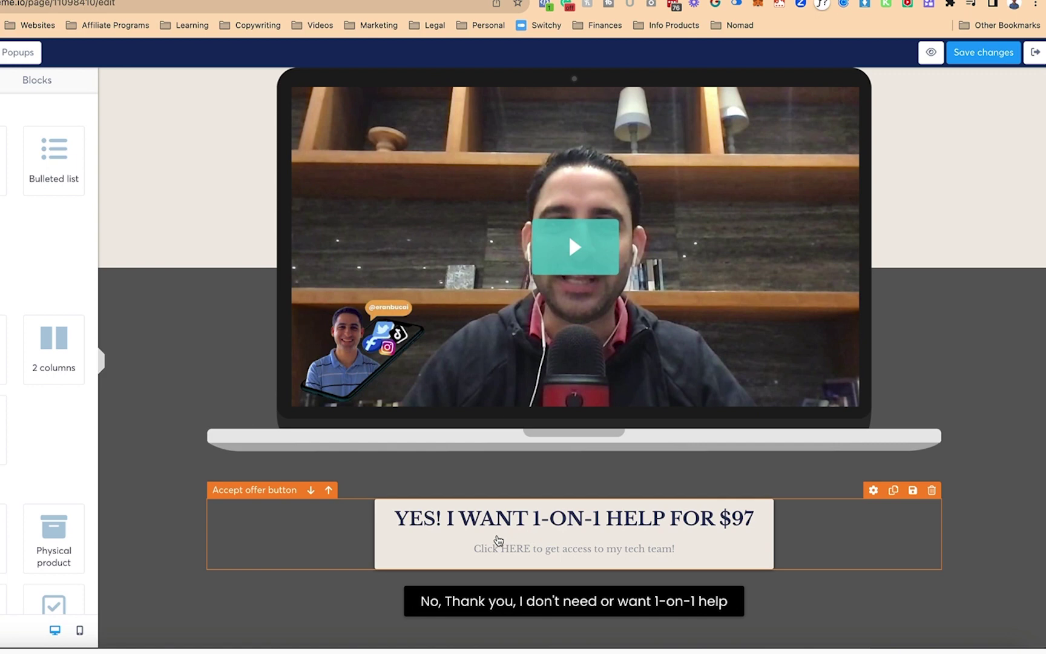
Inspect the YES! I WANT 1-ON-1 HELP accept-offer button's settings.
click(498, 540)
scroll(185, 386, down, 3)
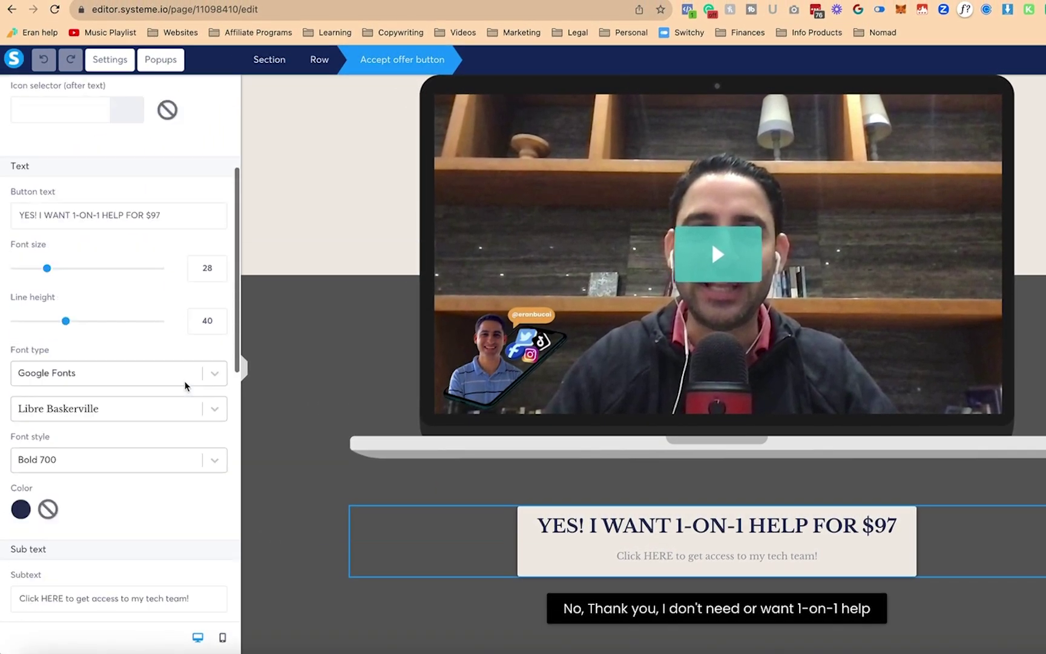
scroll(185, 386, down, 4)
scroll(175, 390, down, 3)
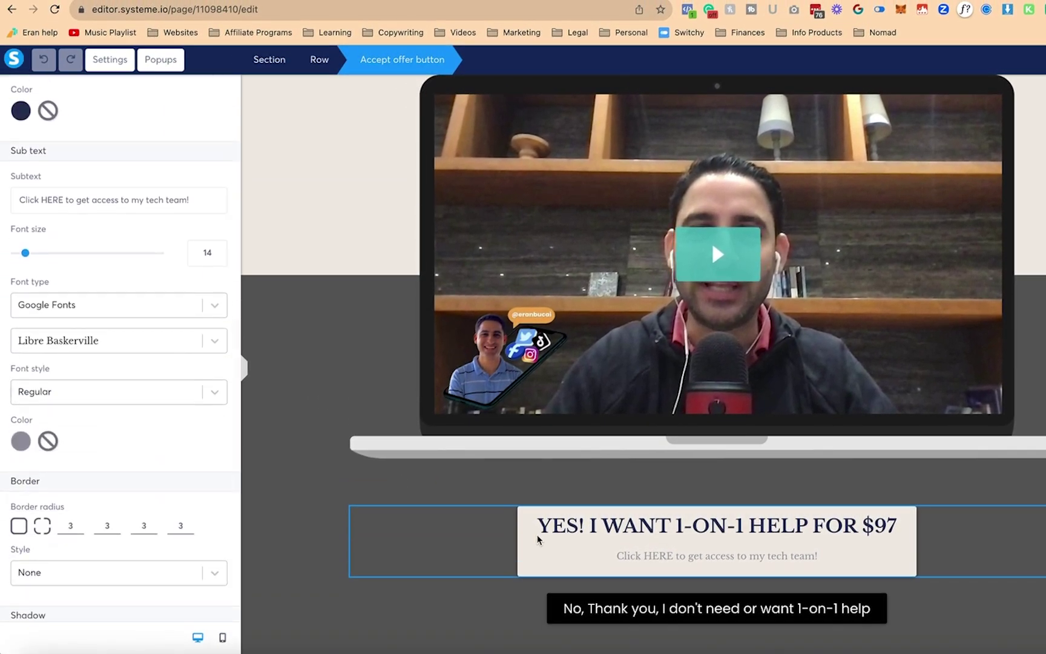
click(624, 617)
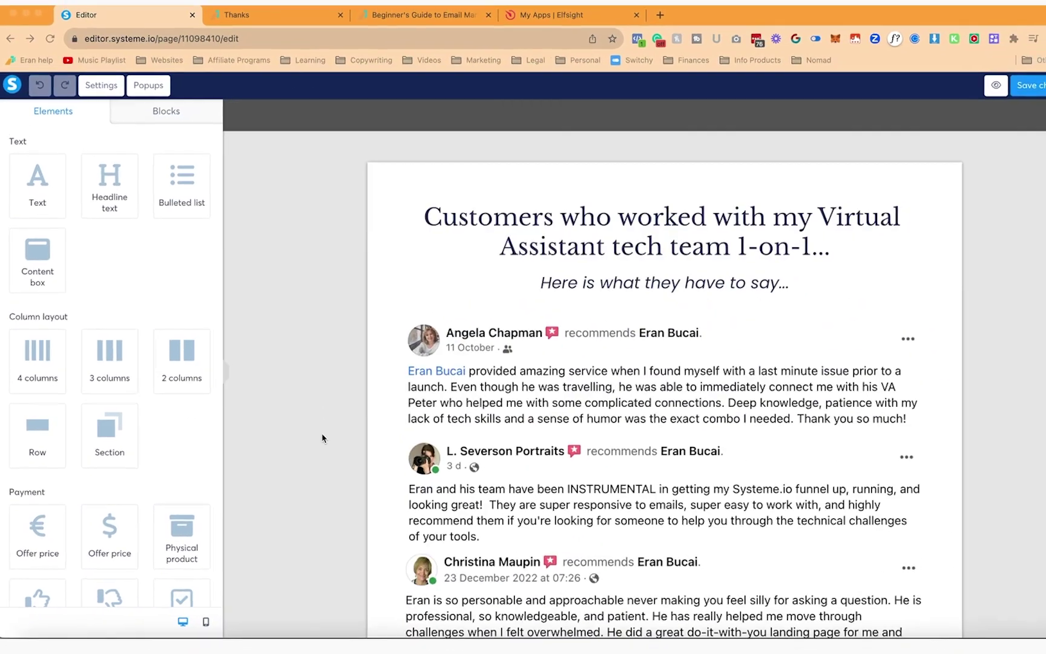
Scroll down to the testimonials and inspect the second testimonial image.
scroll(497, 361, down, 3)
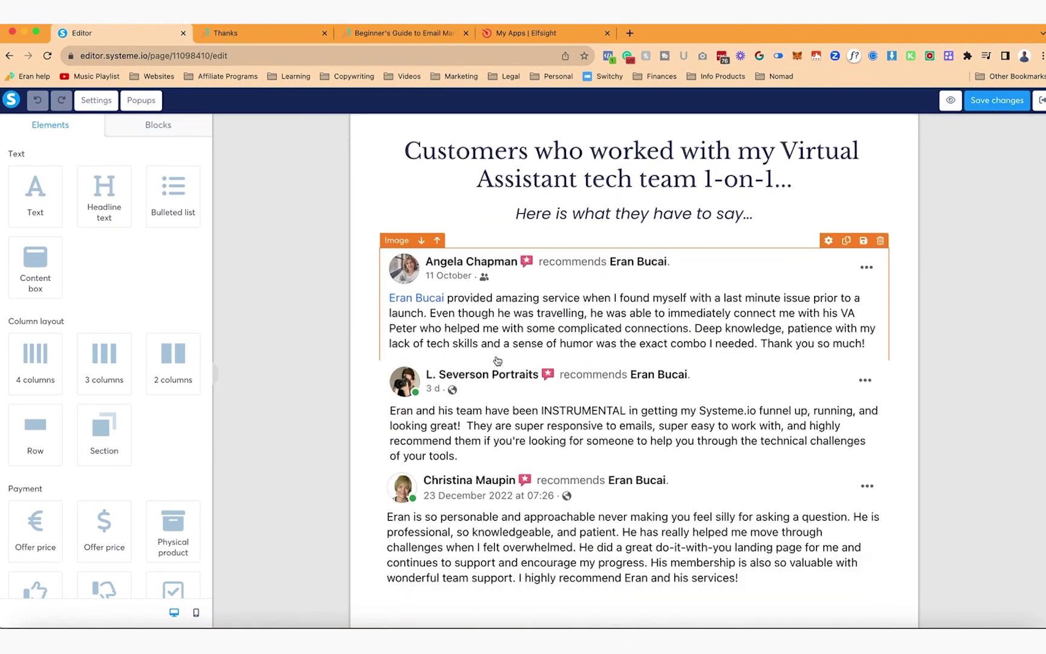
click(503, 339)
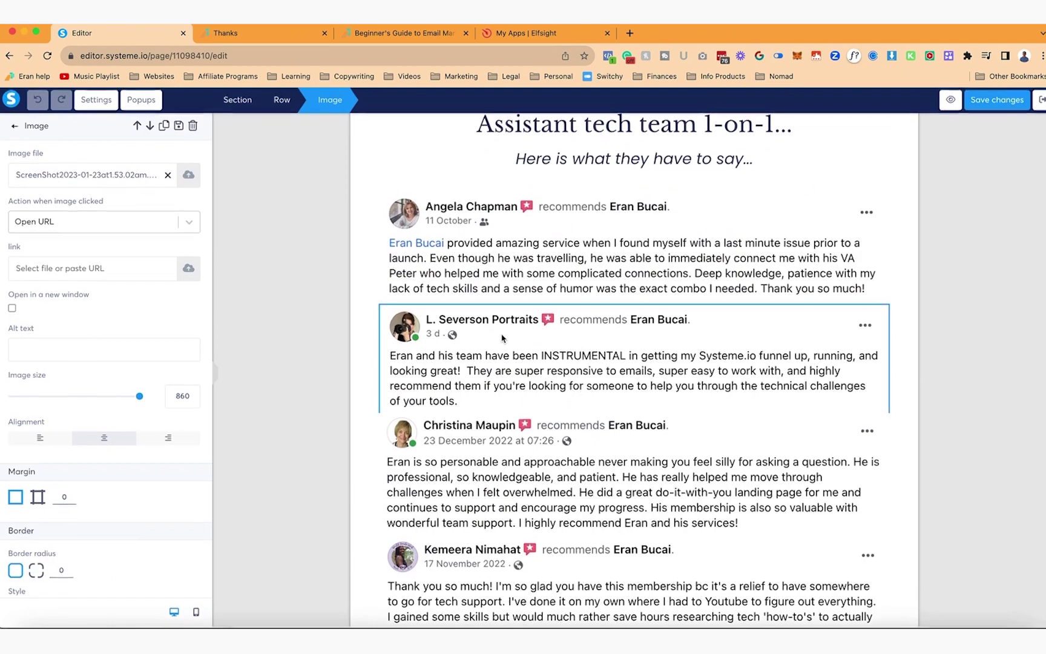
key(Escape)
scroll(510, 451, down, 1)
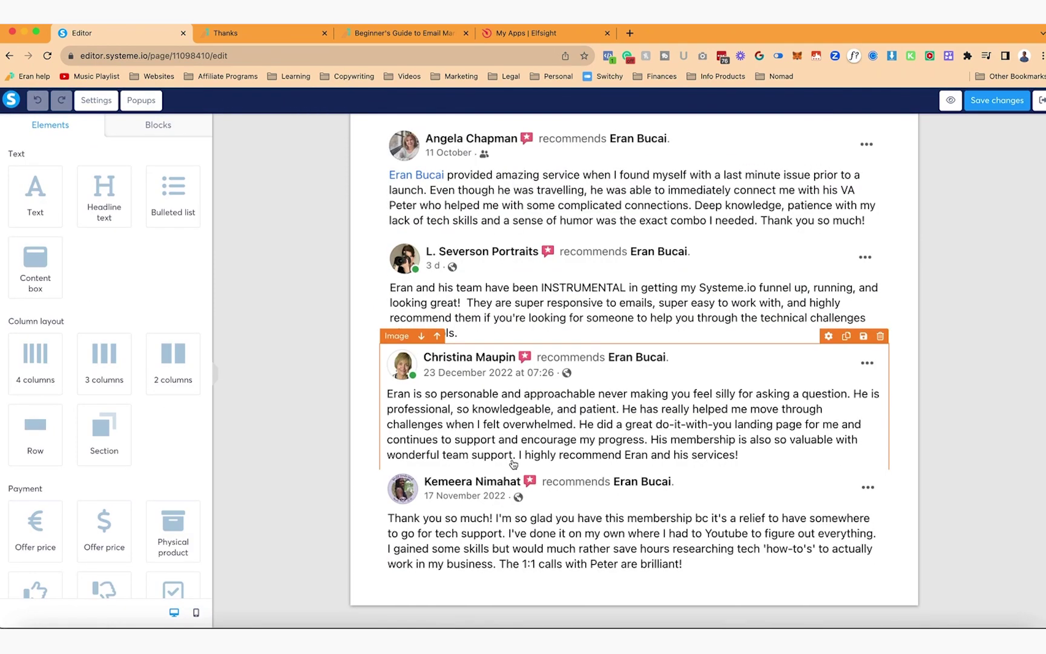
scroll(727, 303, up, 10)
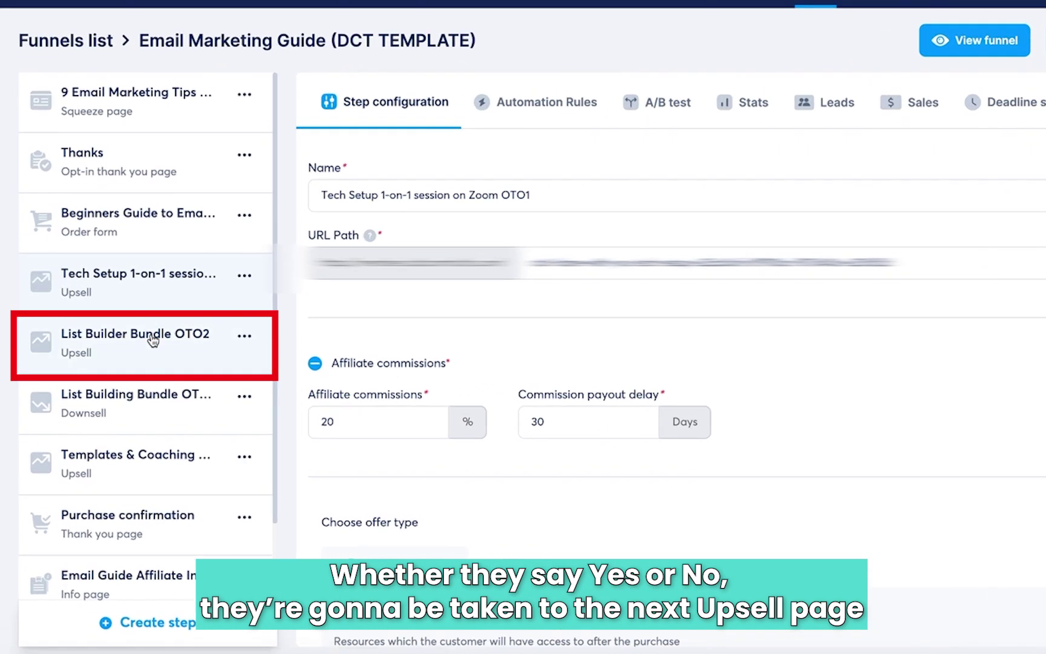
Review the List Builder Bundle OTO2 step's Resources and Price plans, then open its page in the editor.
click(131, 377)
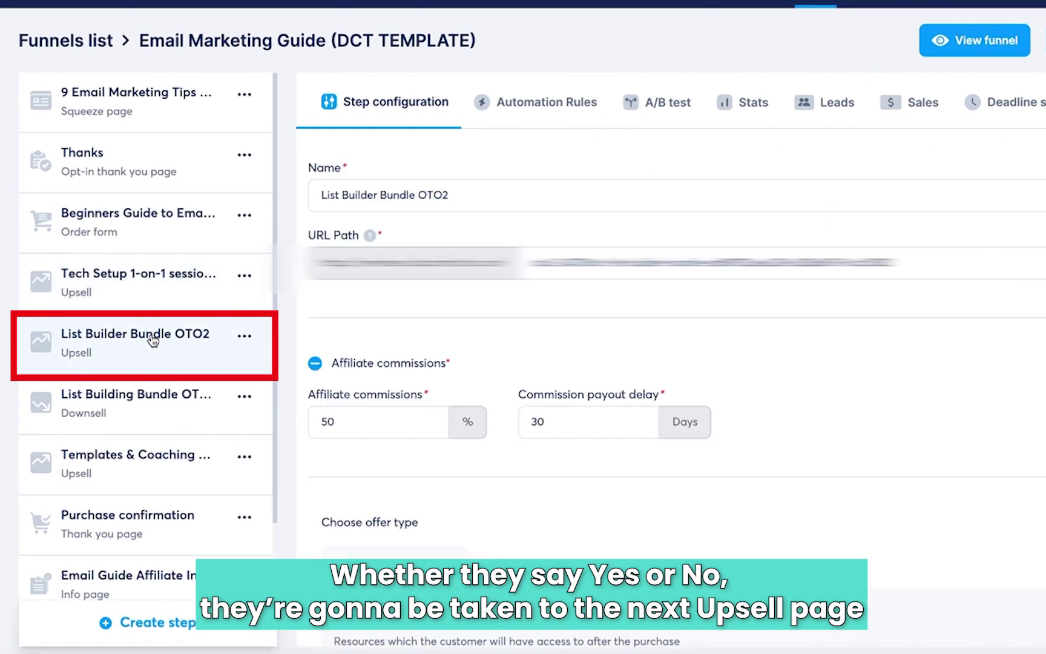
scroll(739, 370, down, 5)
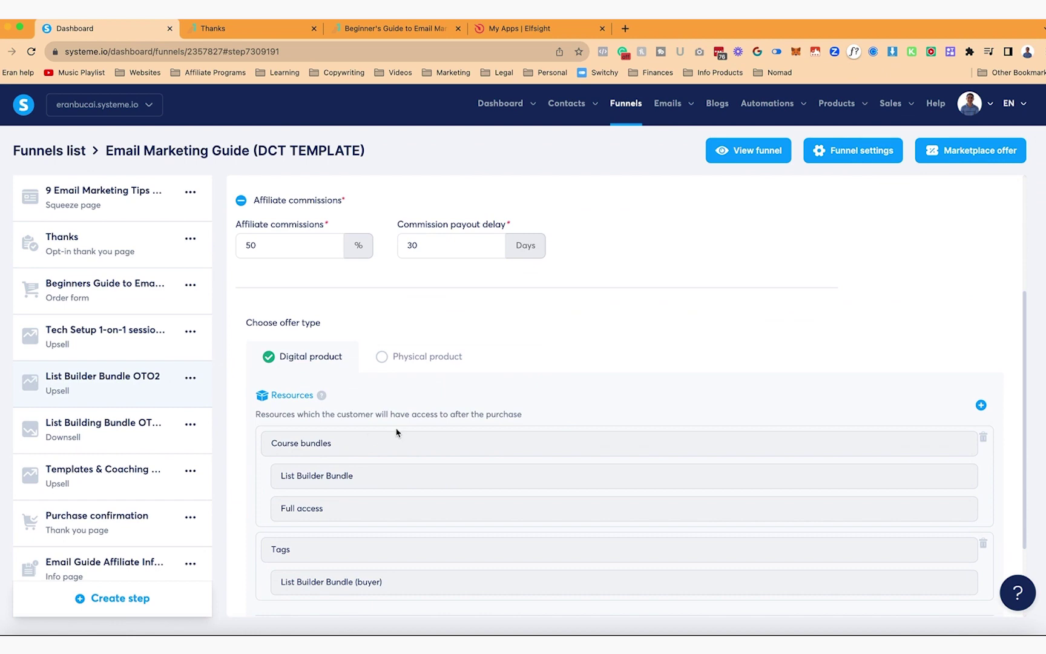
scroll(191, 445, down, 3)
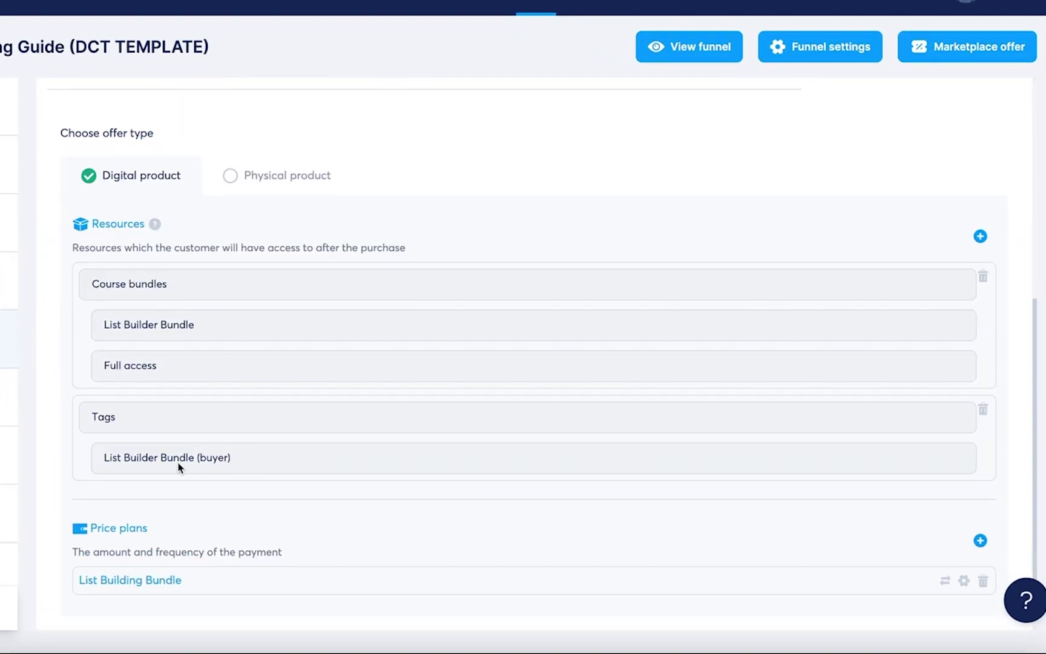
scroll(179, 466, down, 1)
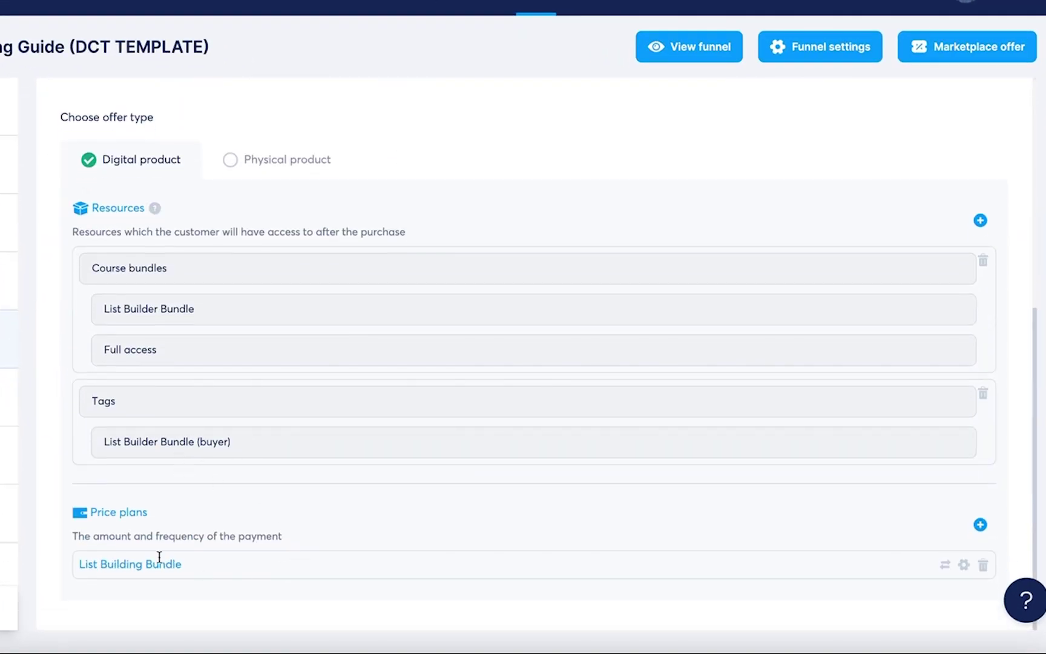
scroll(211, 575, up, 5)
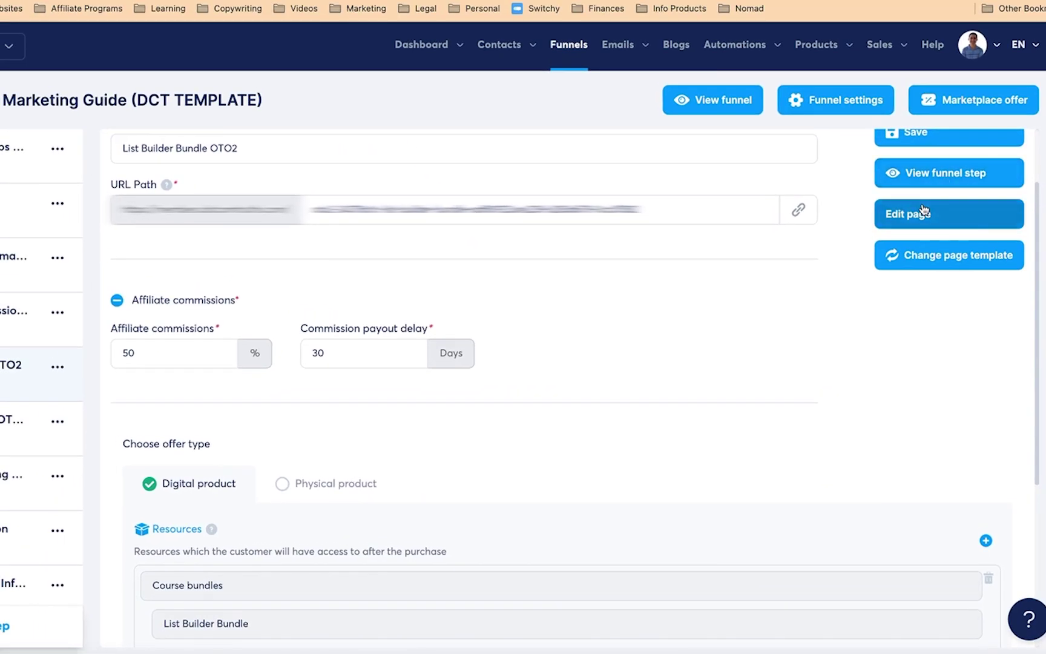
click(924, 212)
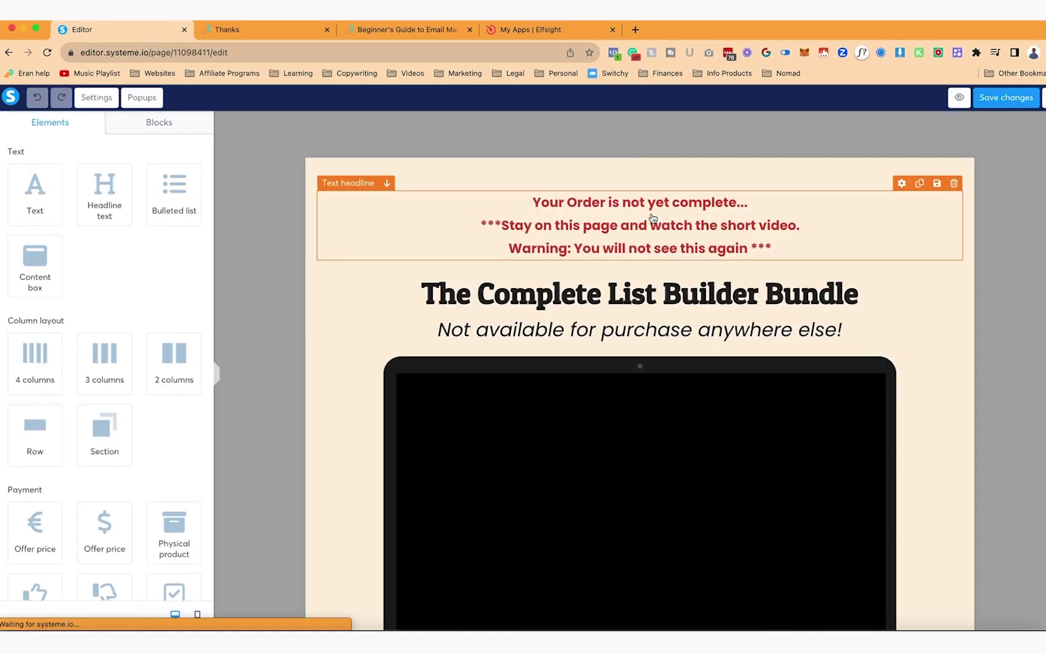
click(639, 292)
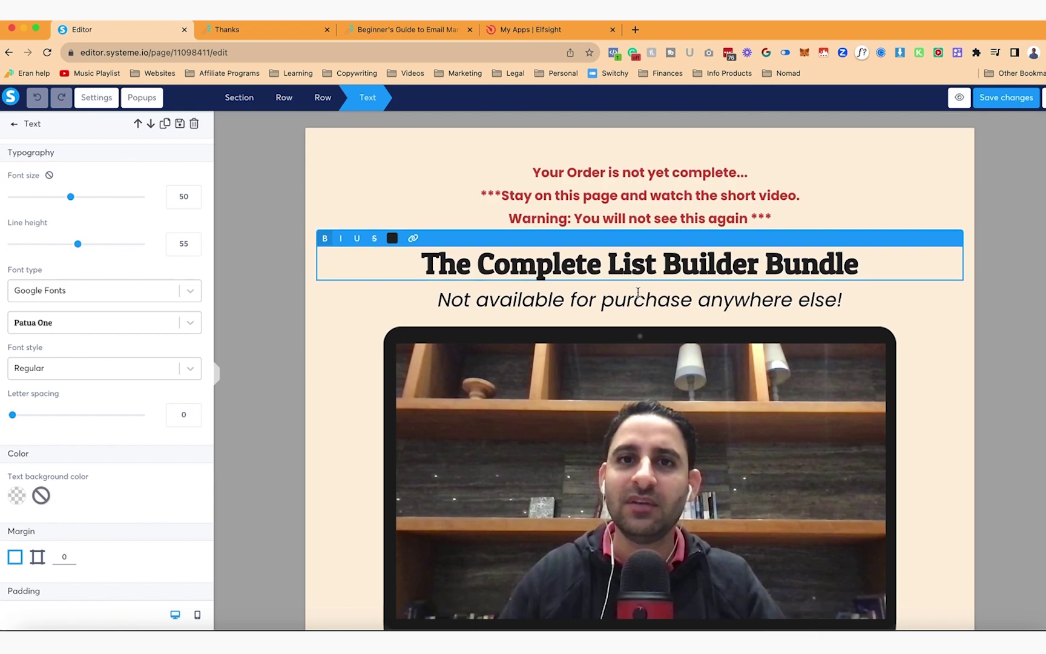
scroll(638, 293, down, 10)
click(524, 261)
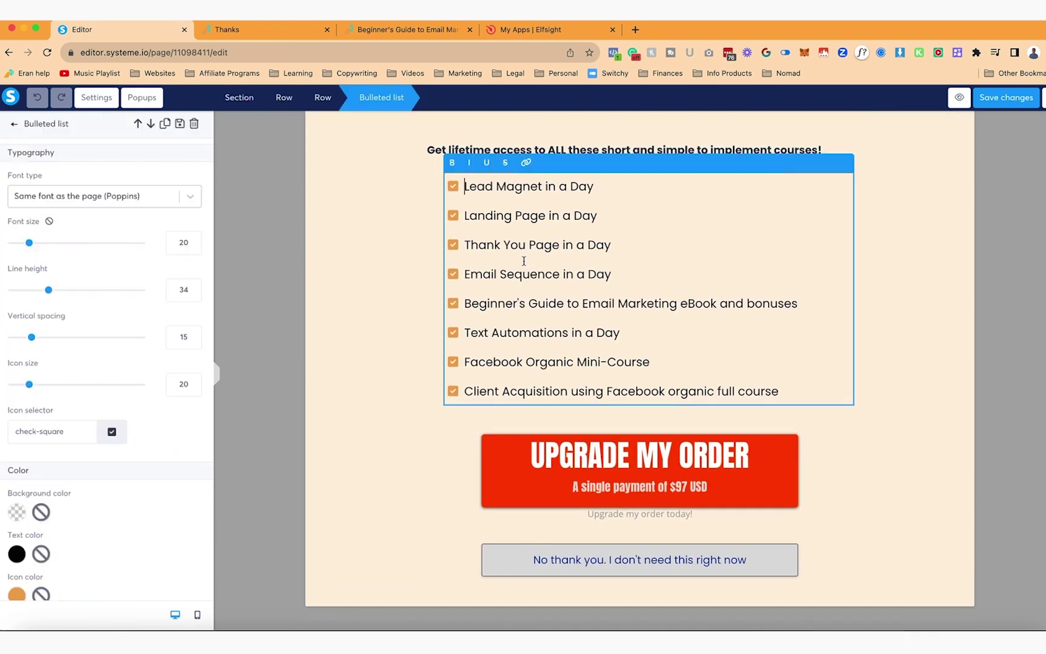
click(630, 478)
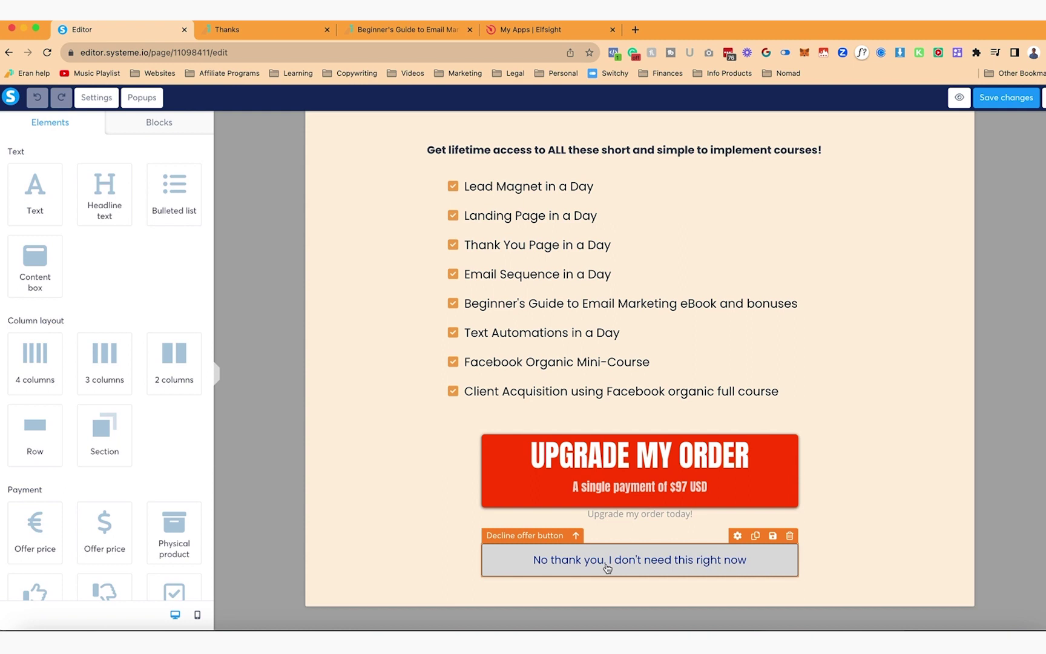
click(594, 481)
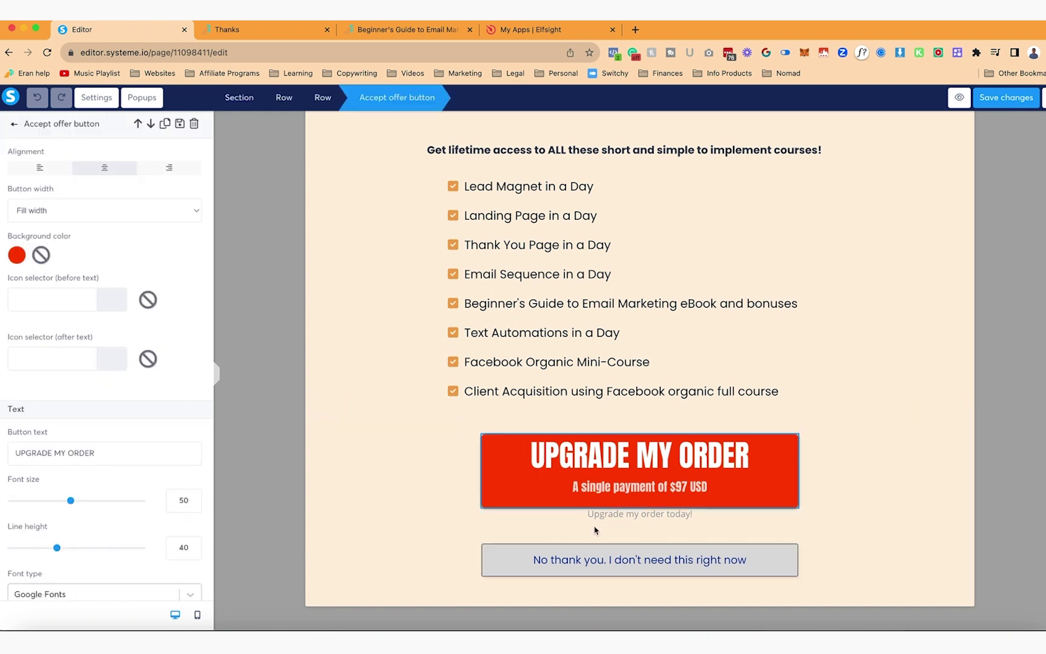
click(586, 559)
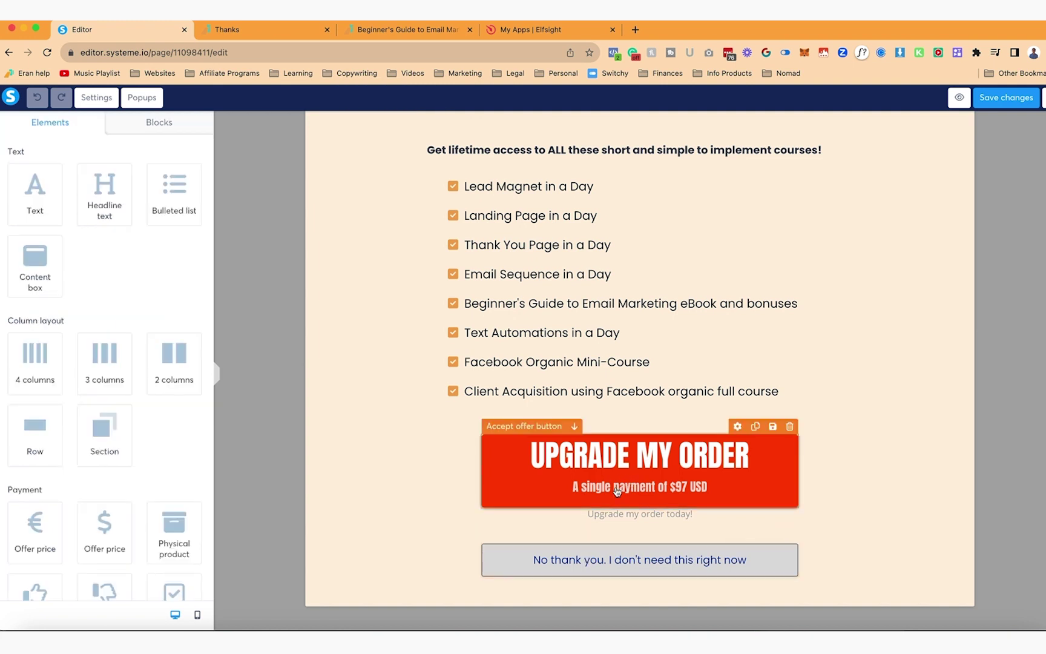
click(591, 474)
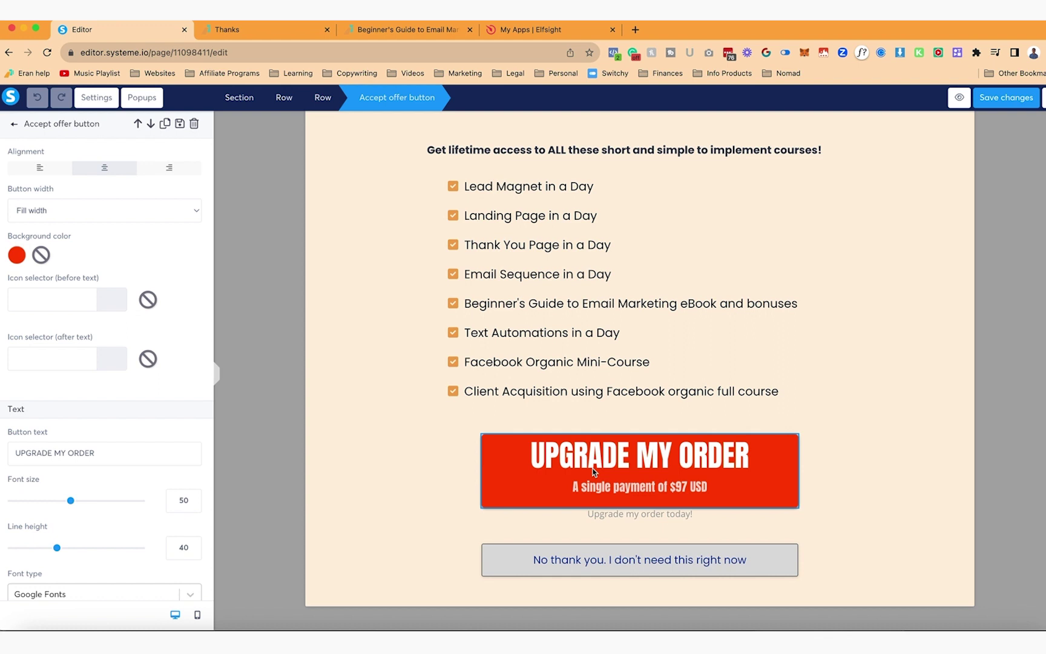
click(608, 566)
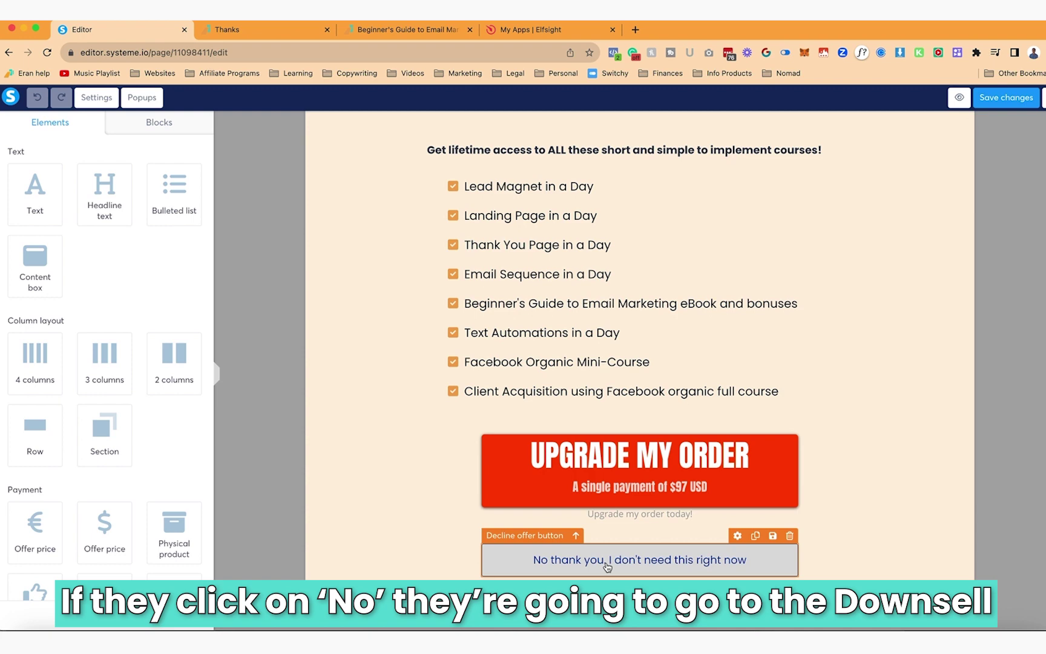
scroll(1004, 194, up, 15)
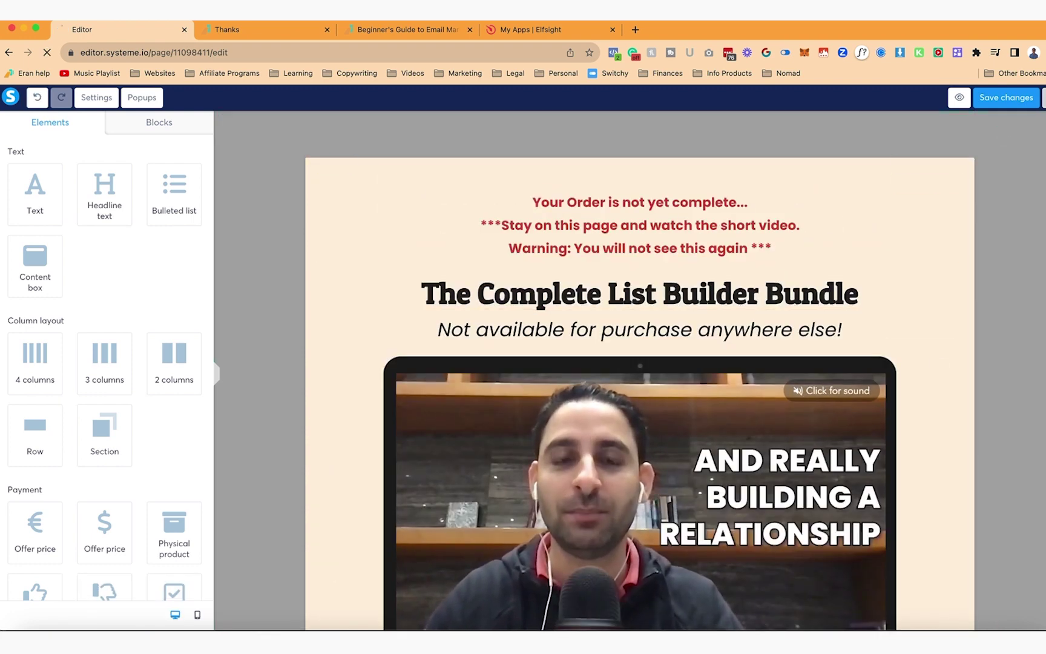
Leave the editor, review the List Building Bundle downsell's Resources and Price plans, then select Templates & Coaching.
click(1044, 97)
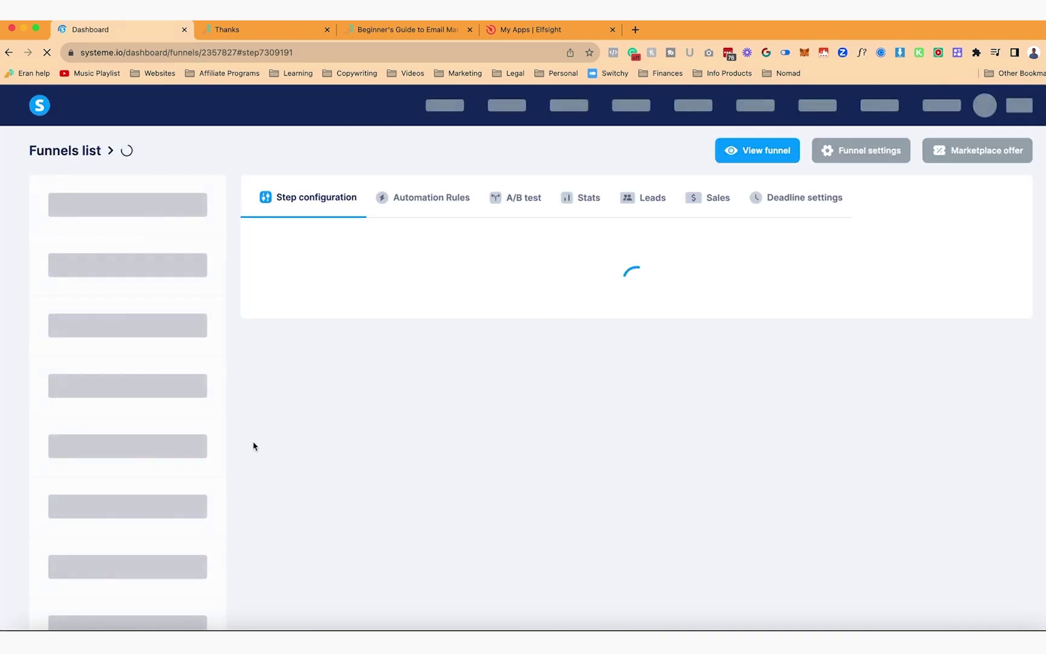
scroll(170, 437, down, 1)
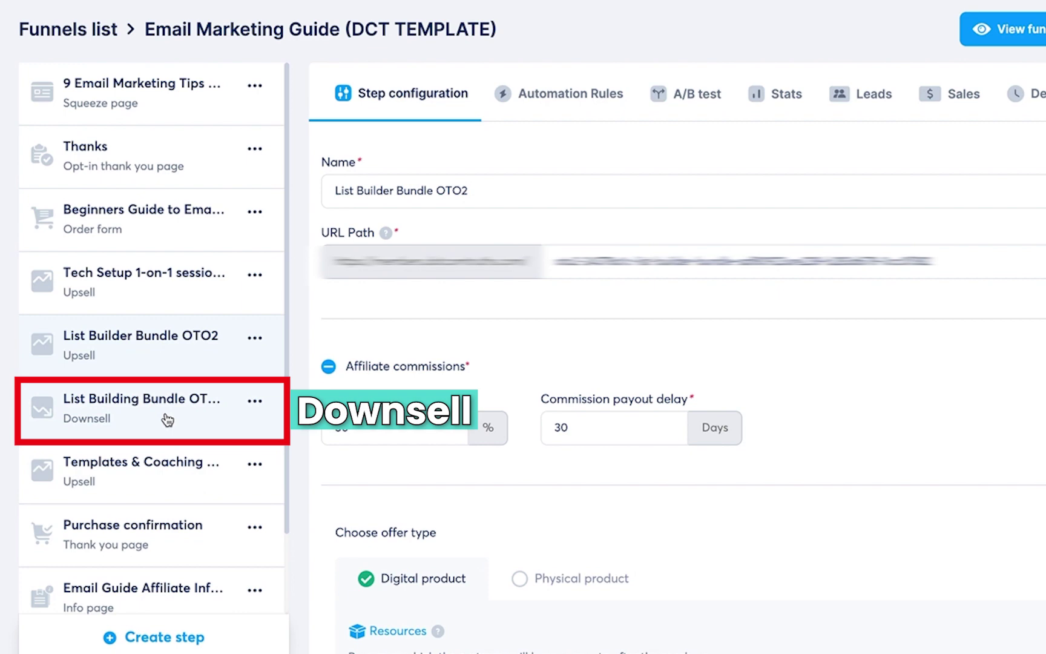
click(140, 432)
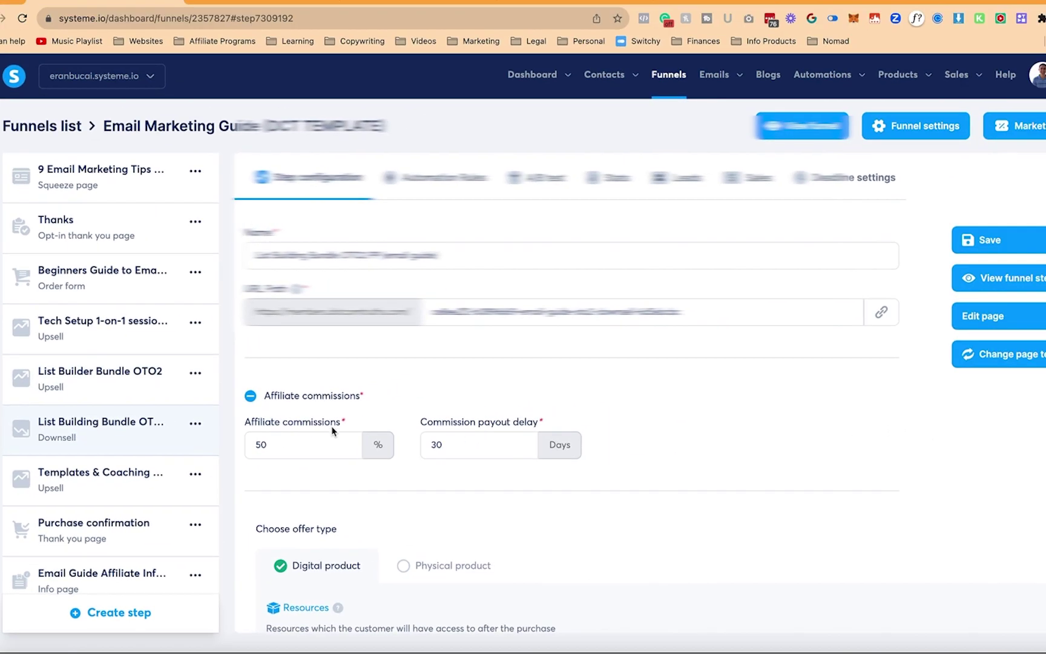
scroll(533, 334, down, 6)
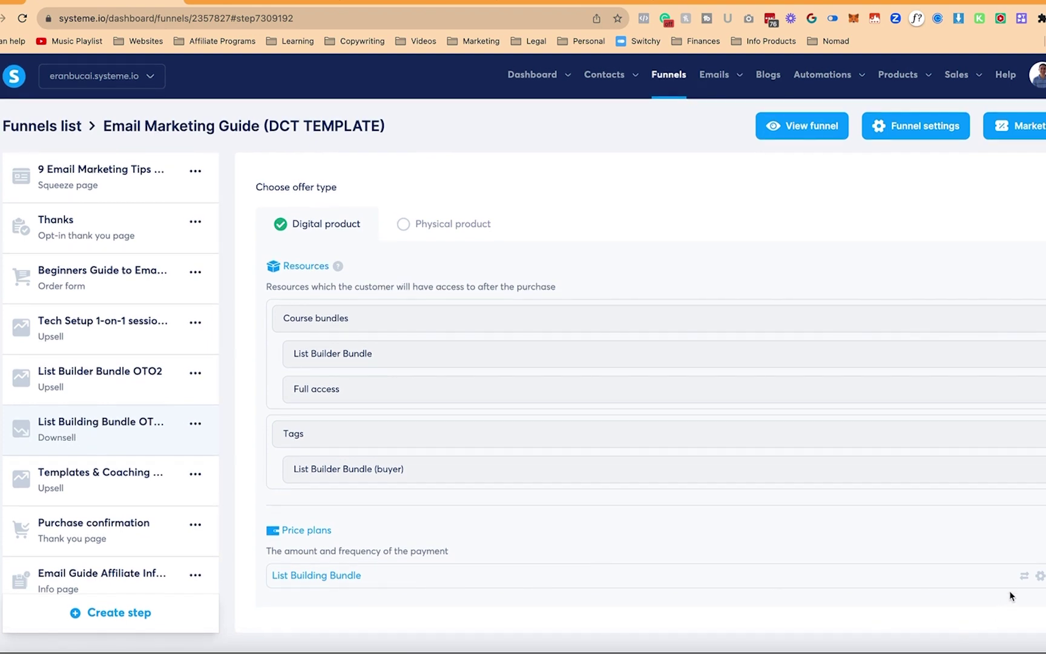
mouse_move(328, 578)
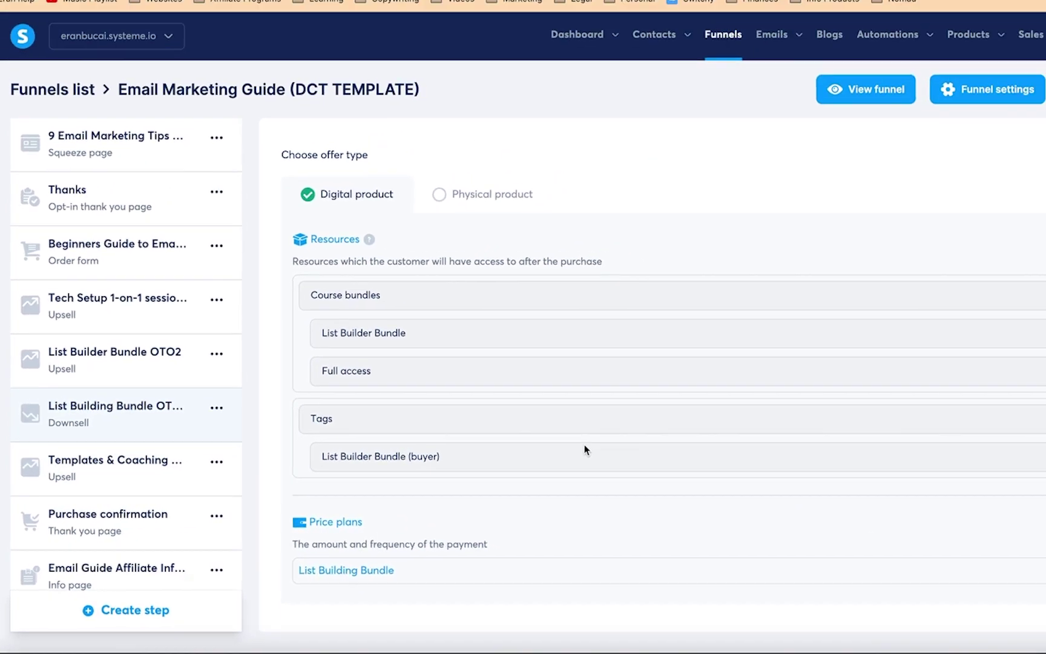
scroll(557, 445, up, 5)
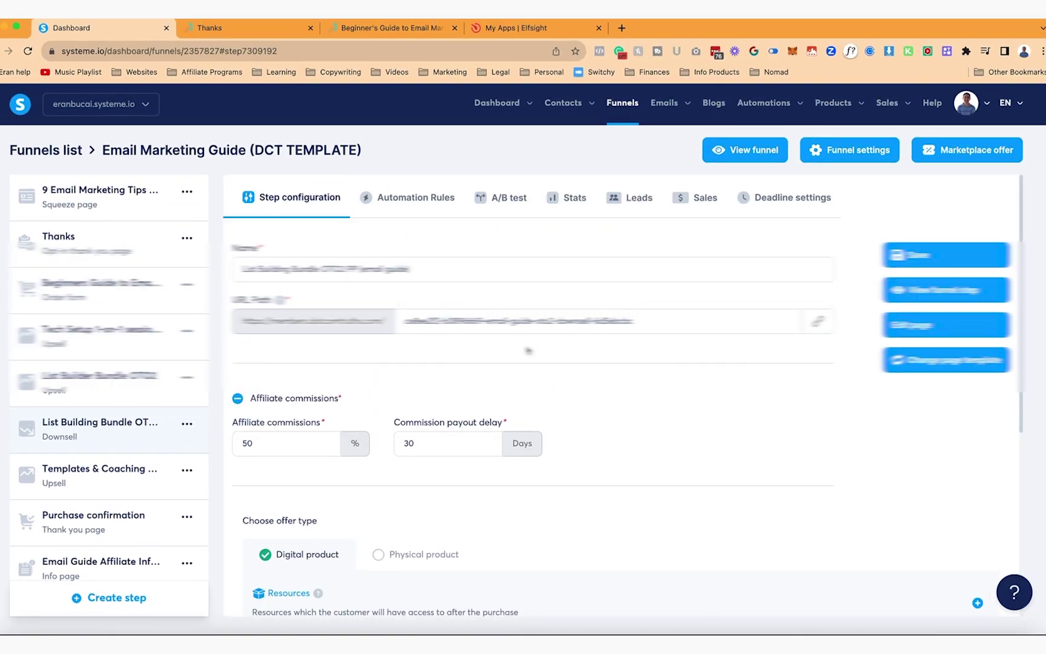
scroll(740, 406, down, 5)
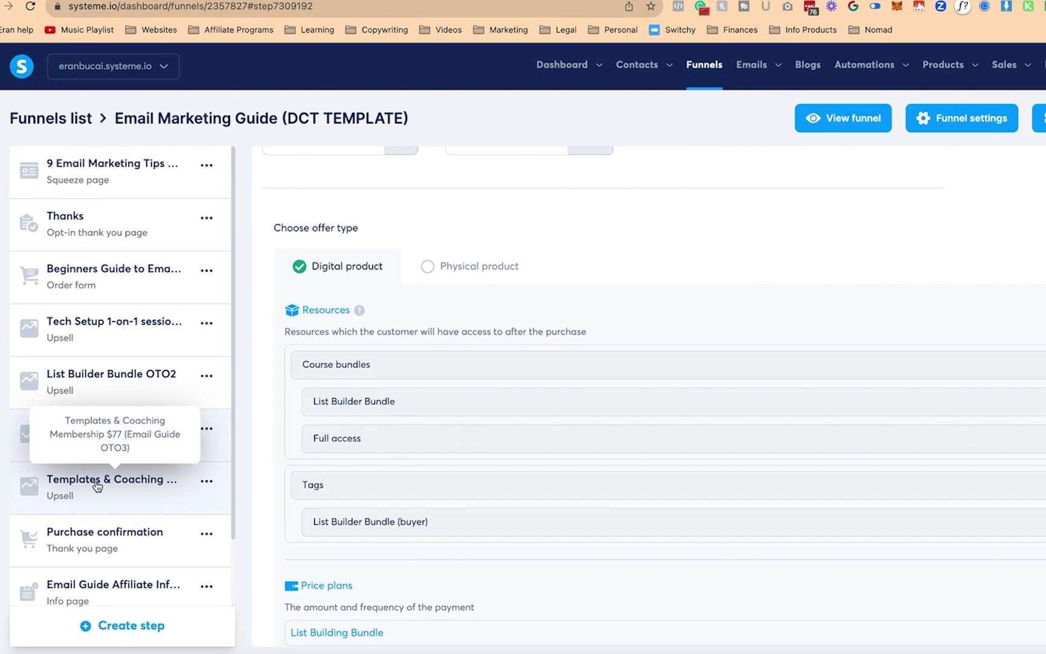
click(87, 474)
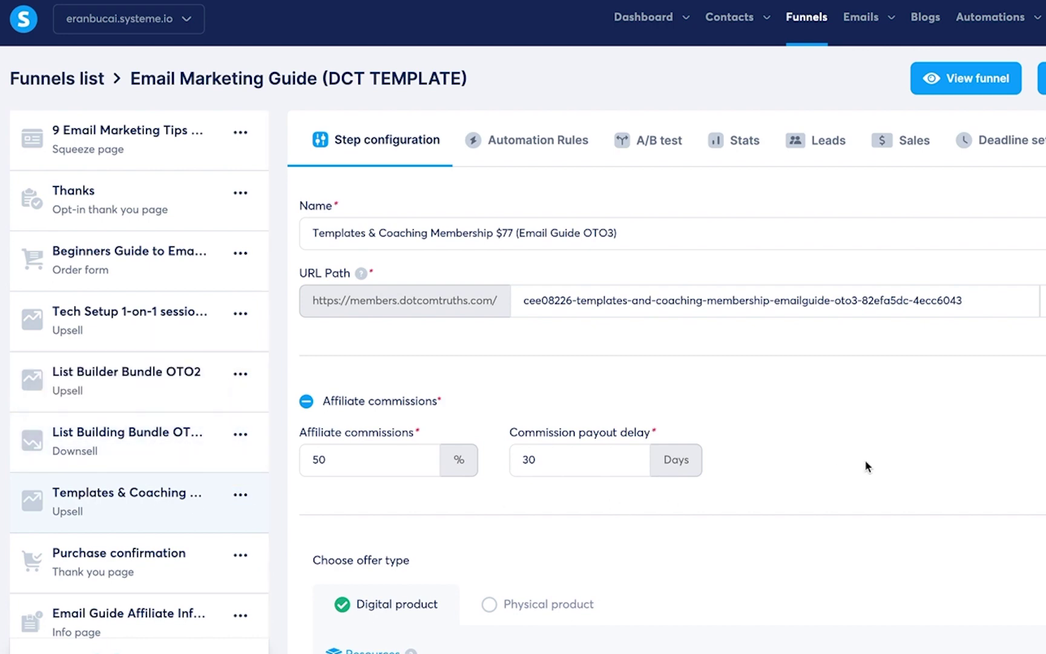
Check the Templates & Coaching upsell grants DCT membership access and the DCT T&C Member (buyer) tag.
scroll(867, 466, down, 7)
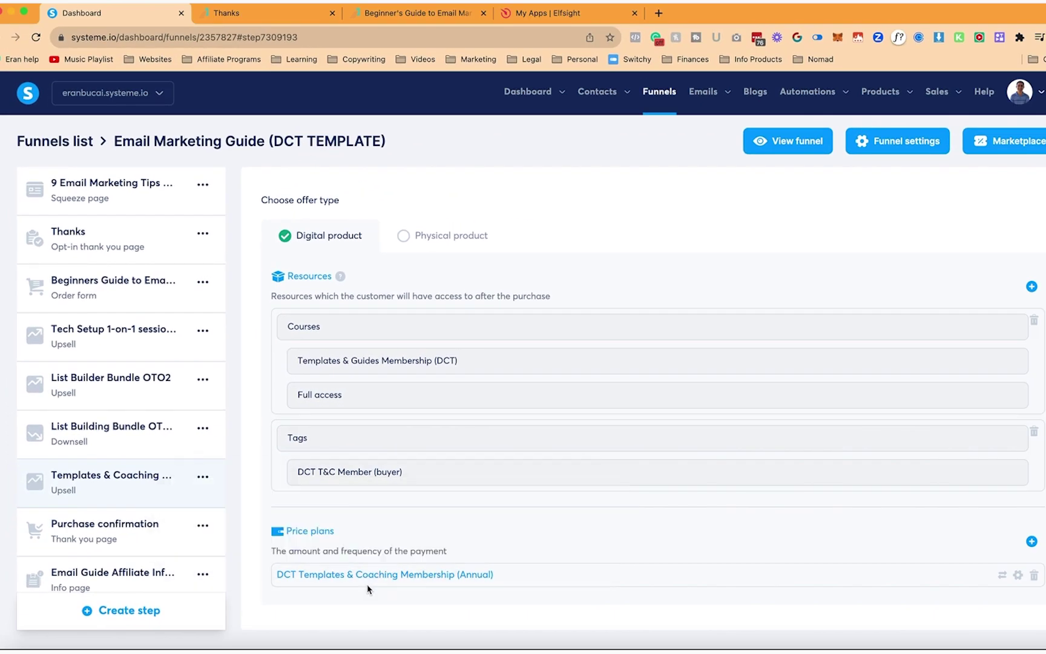
mouse_move(371, 576)
click(193, 500)
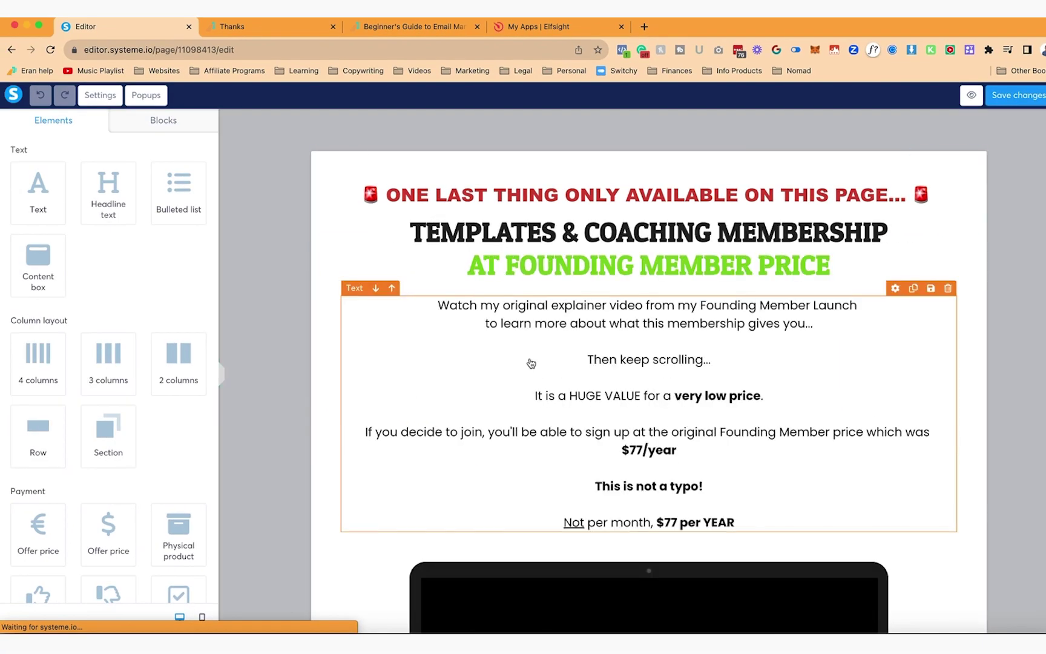
scroll(531, 364, down, 3)
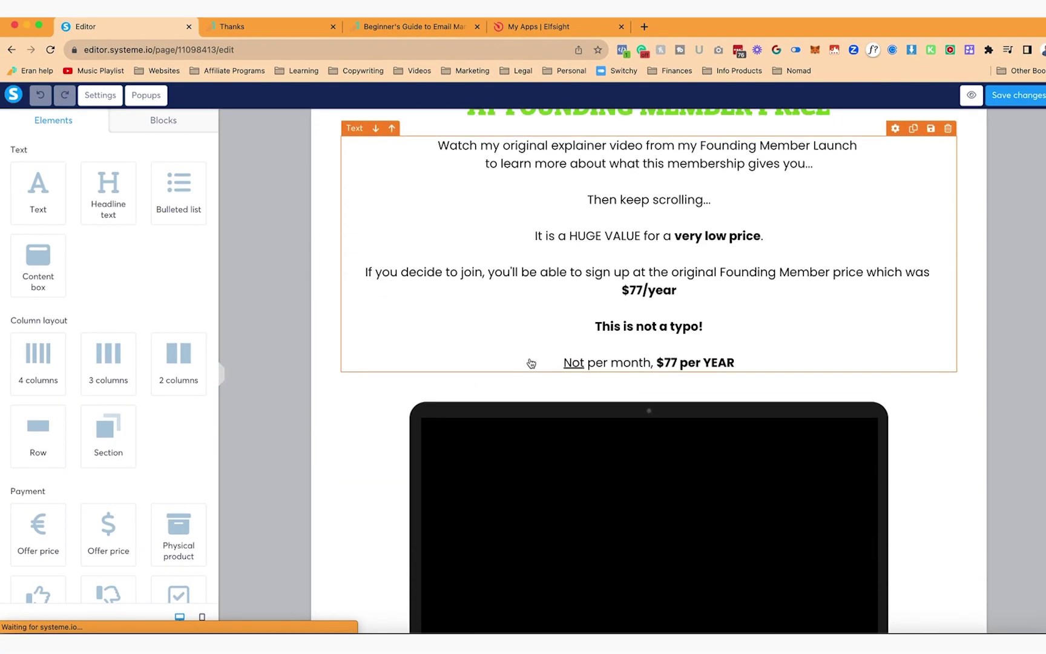
scroll(531, 363, down, 1)
scroll(533, 362, up, 5)
click(600, 200)
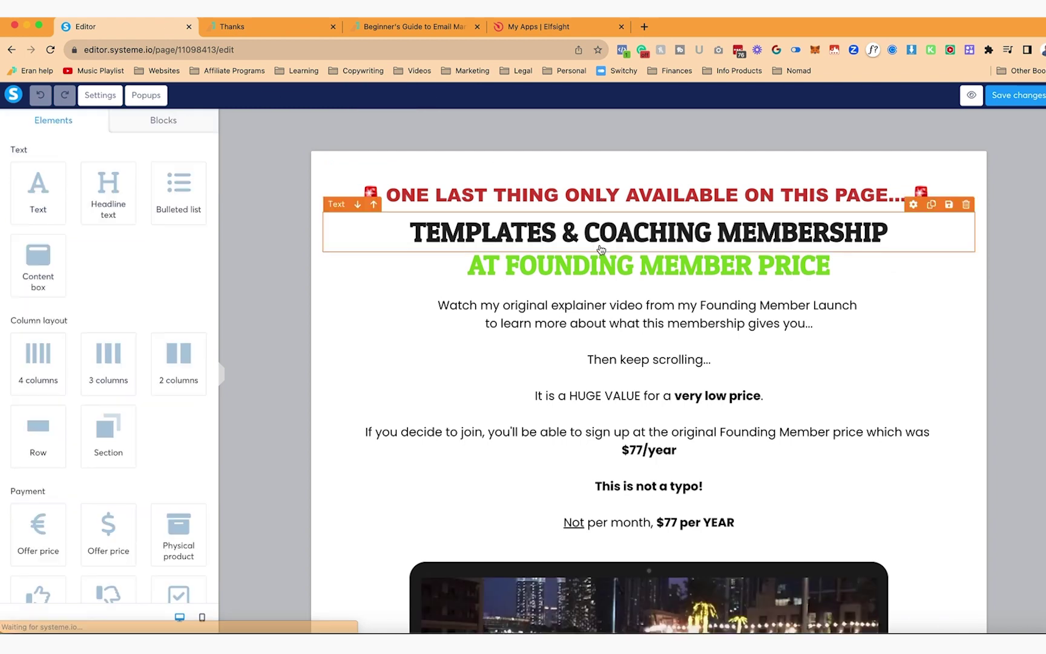
click(607, 270)
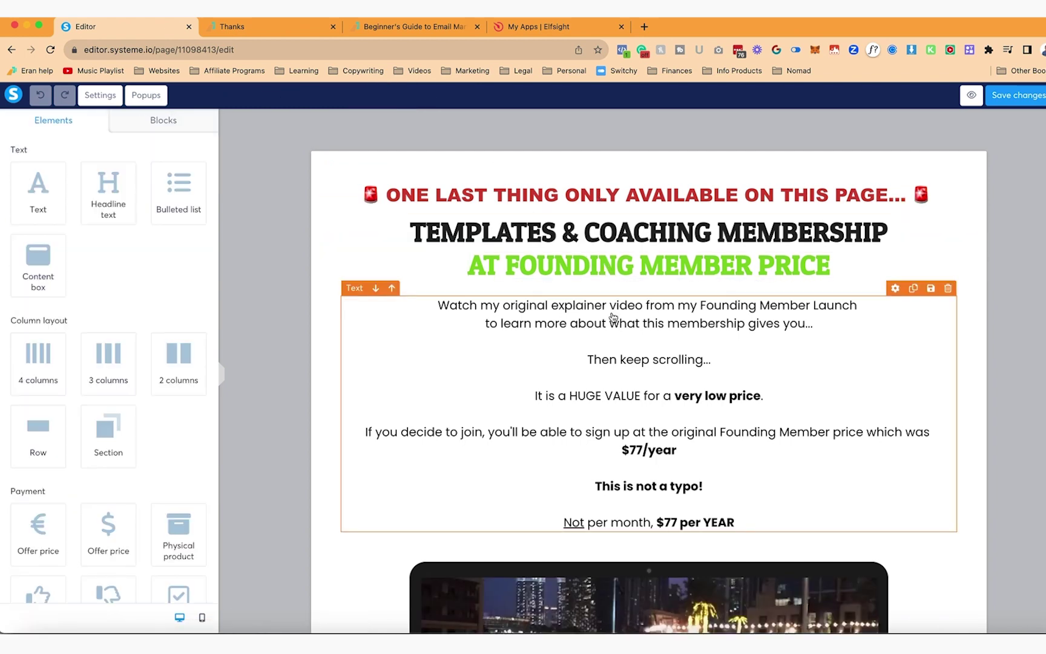
scroll(613, 316, down, 10)
click(627, 298)
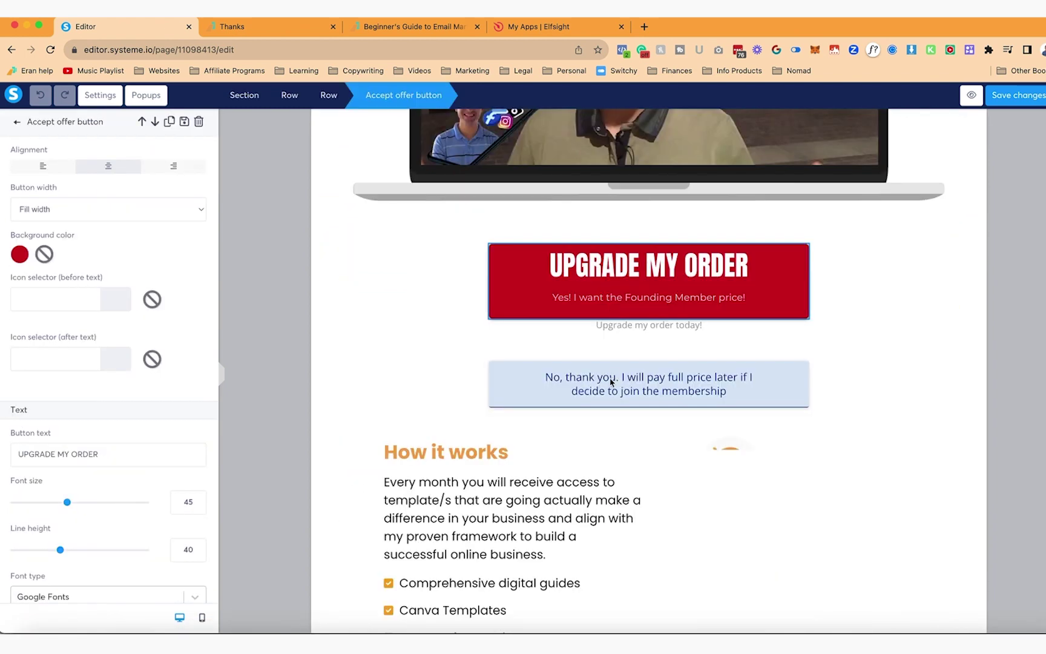
scroll(611, 382, down, 12)
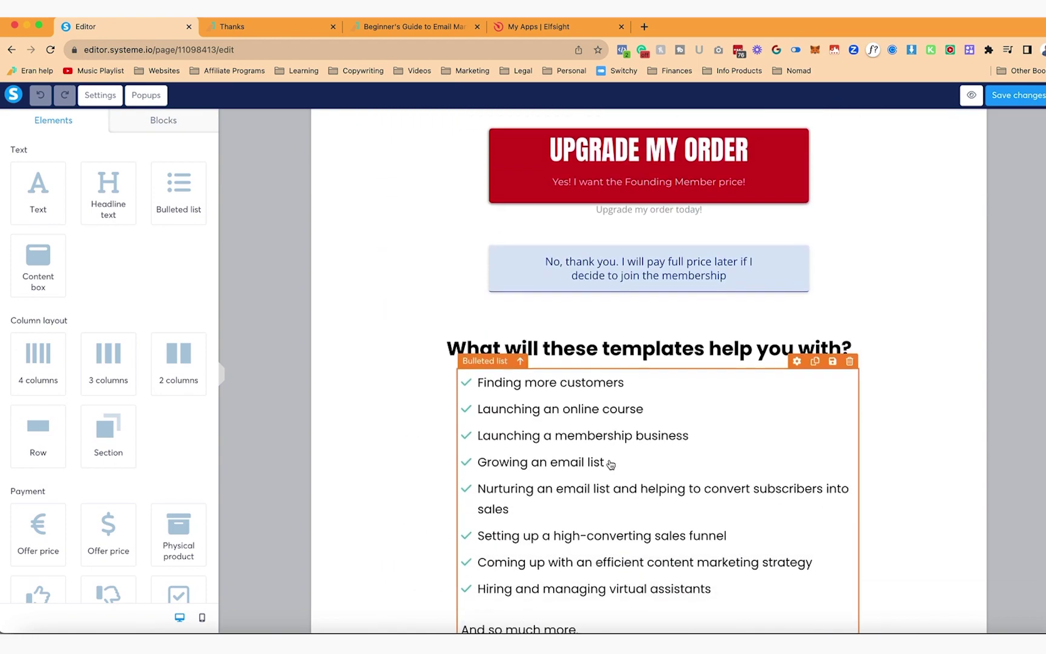
scroll(611, 463, down, 5)
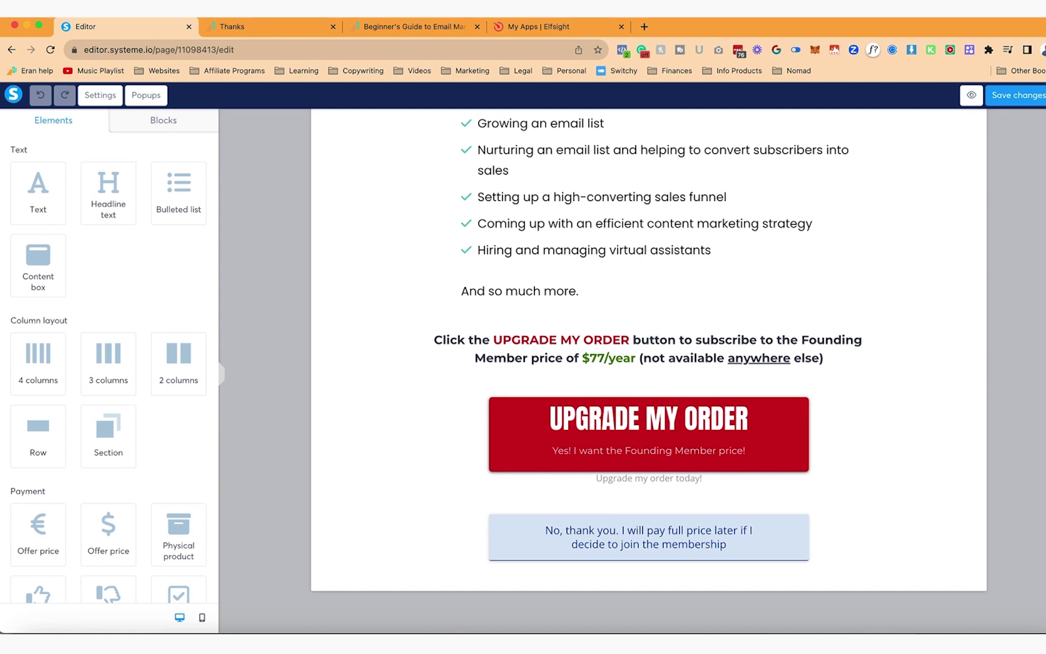
click(14, 95)
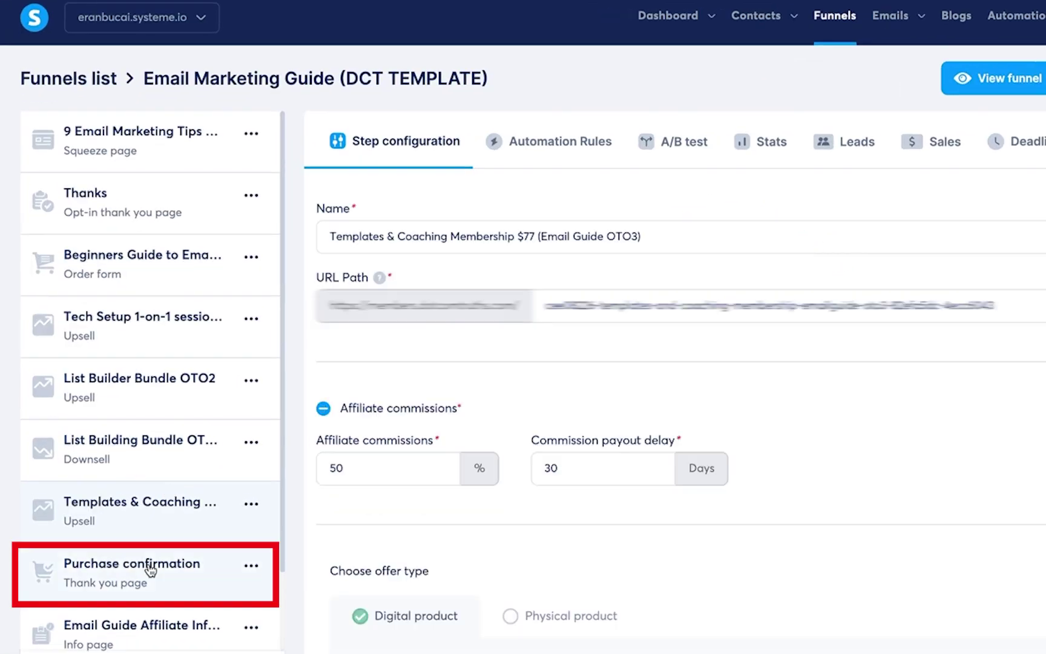
Open the Purchase confirmation step's page, scroll through the thank-you page preview, and close it.
click(205, 500)
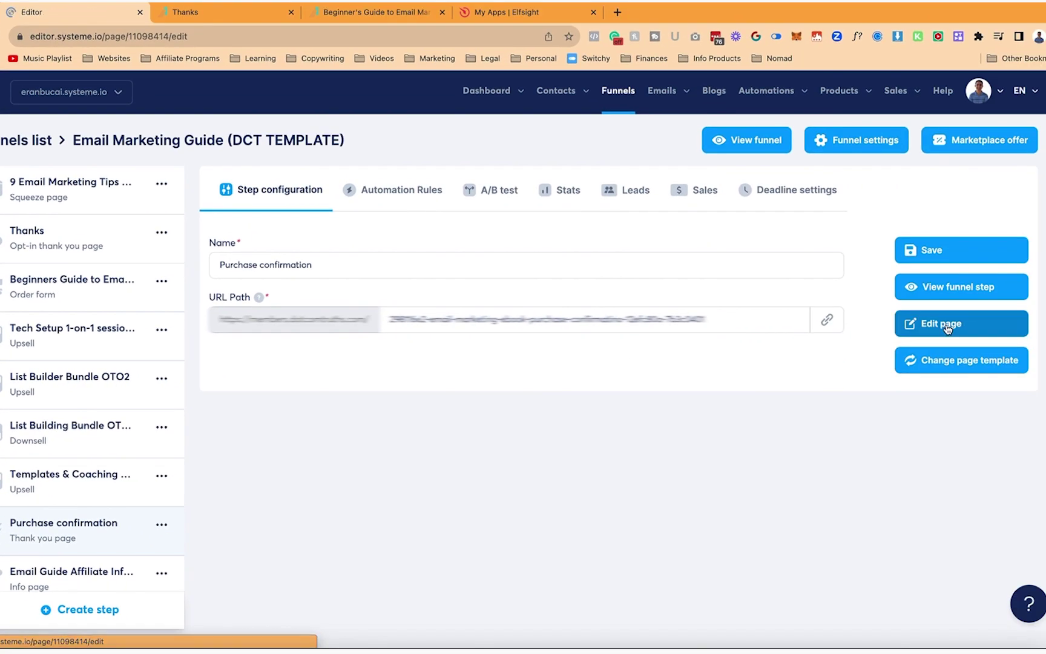
click(942, 327)
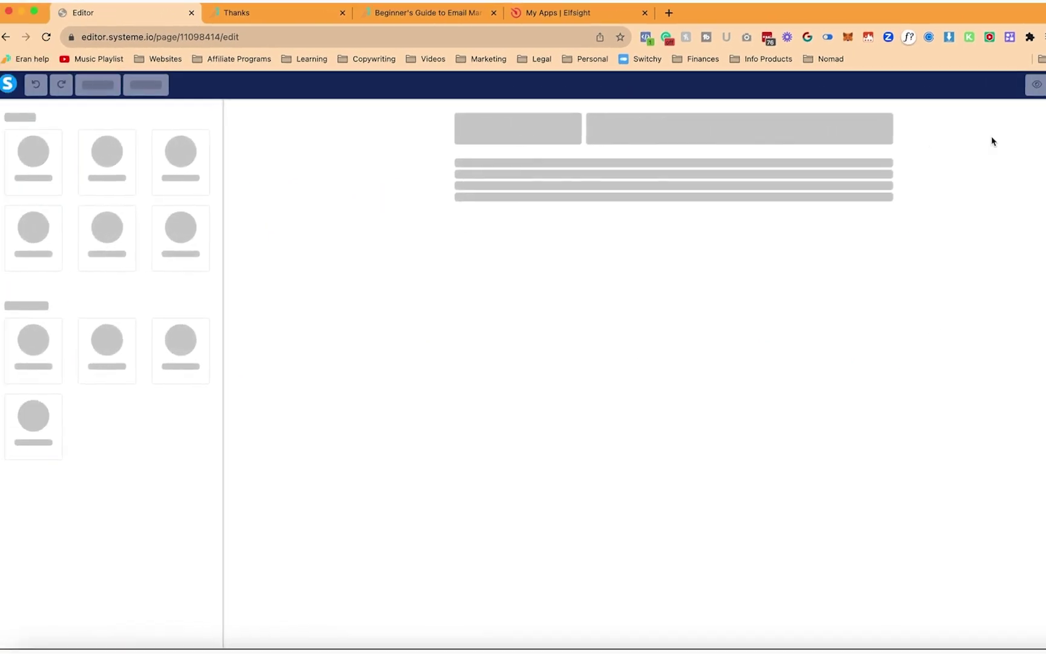
scroll(869, 275, down, 8)
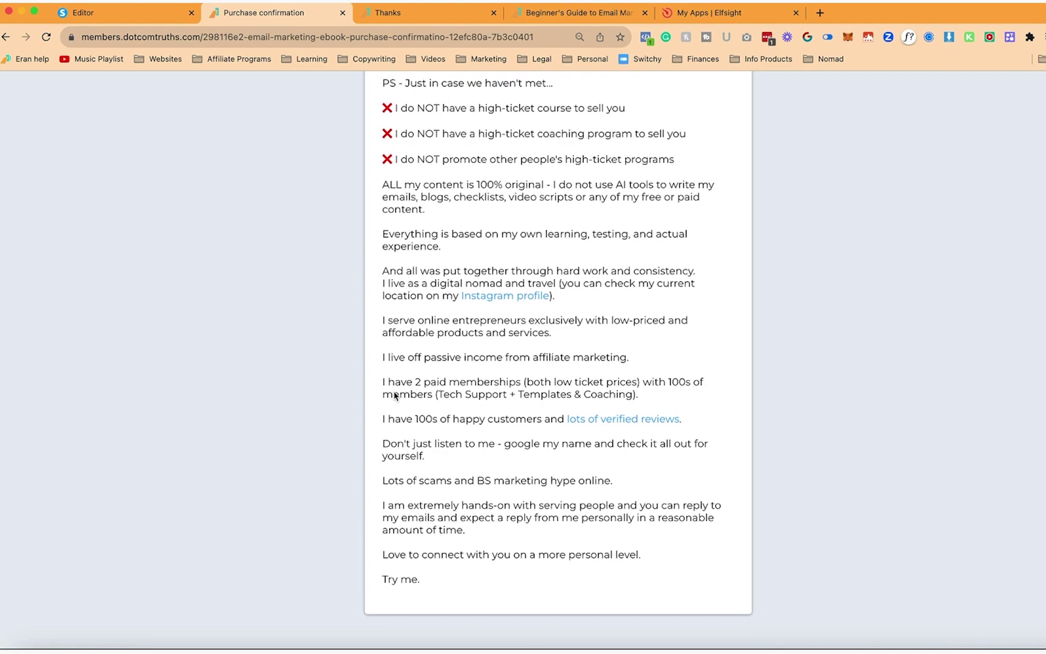
scroll(390, 430, down, 4)
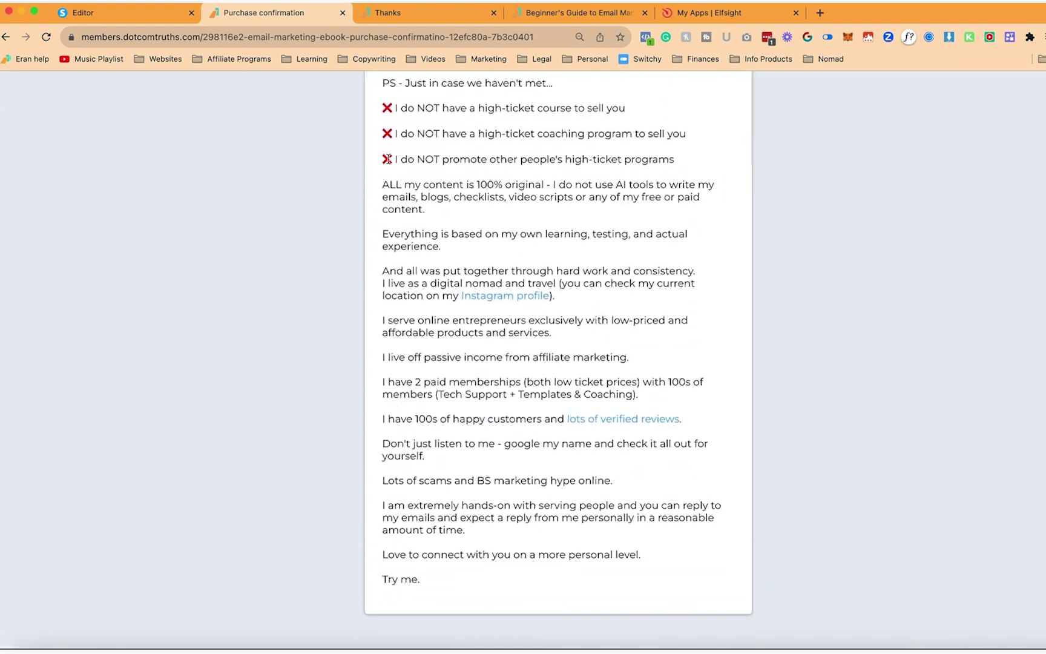
click(343, 12)
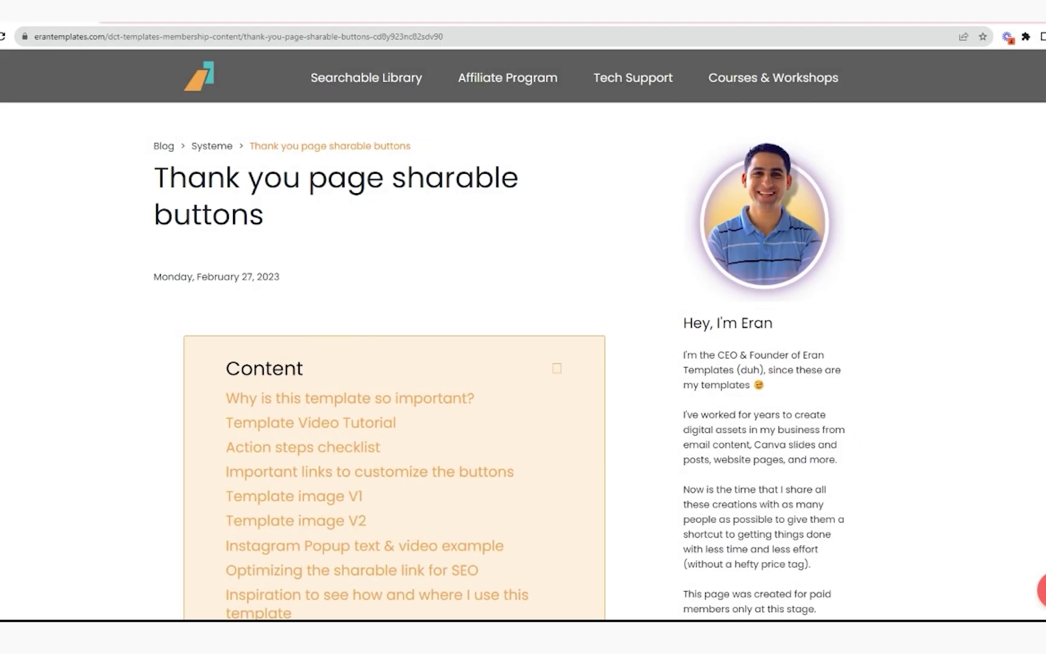
scroll(393, 302, down, 4)
scroll(394, 333, down, 20)
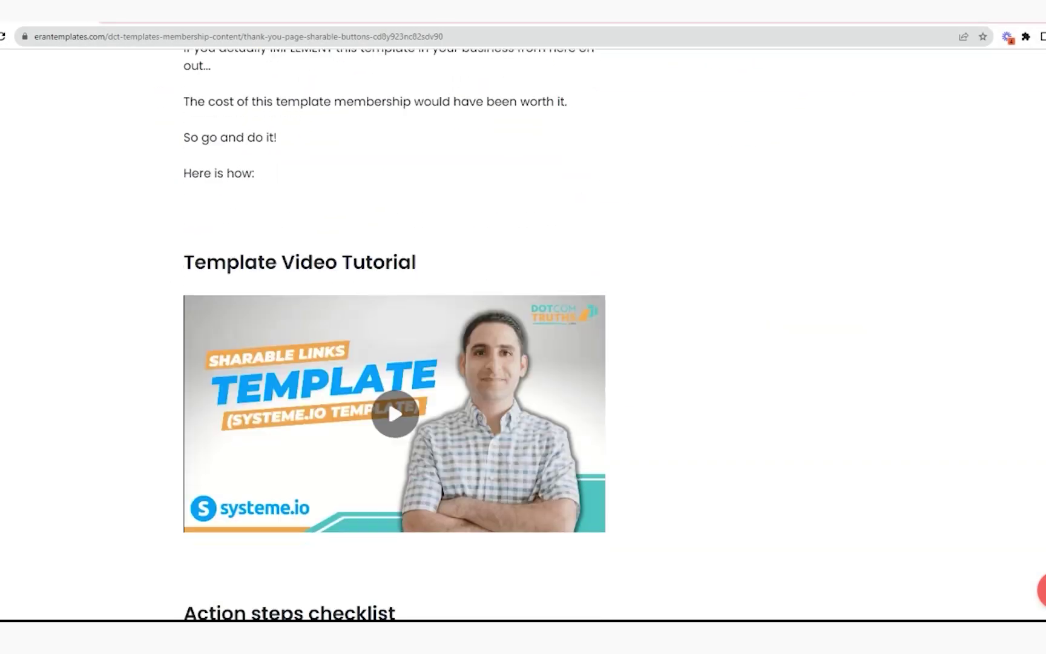
scroll(393, 333, down, 12)
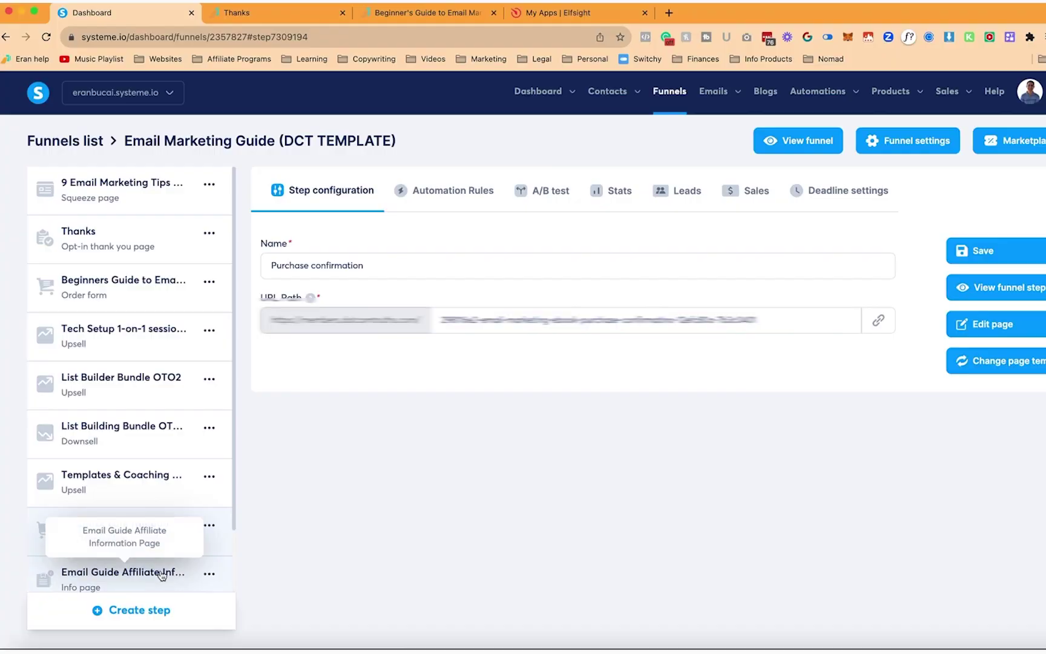
scroll(157, 578, down, 2)
Preview the Email Guide Affiliate Information page, scroll through it and back, then close the preview.
click(209, 528)
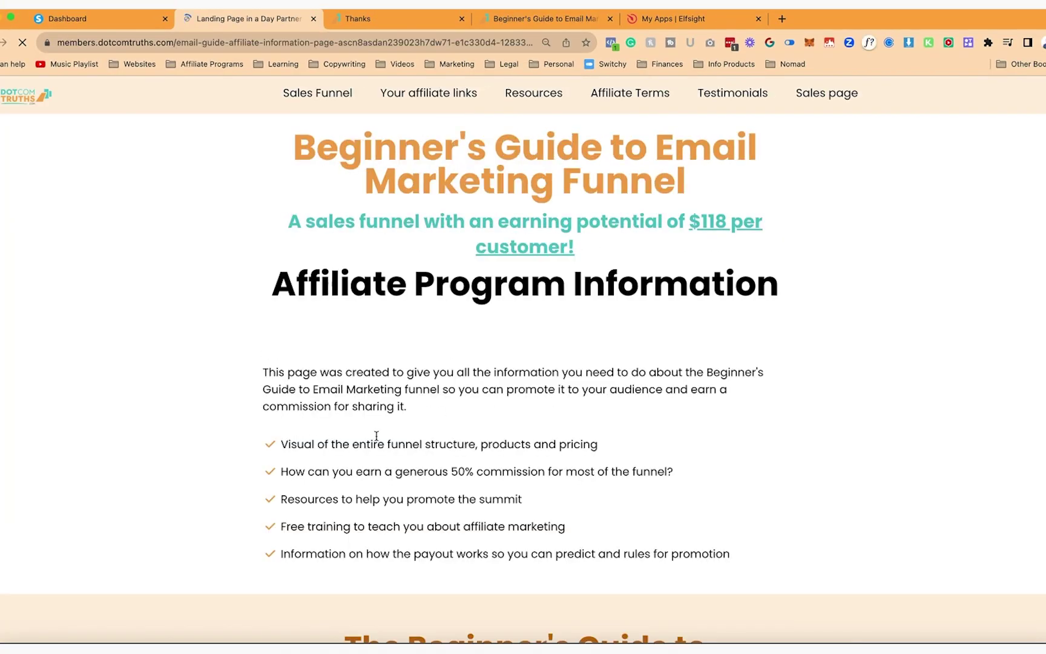
scroll(312, 328, down, 10)
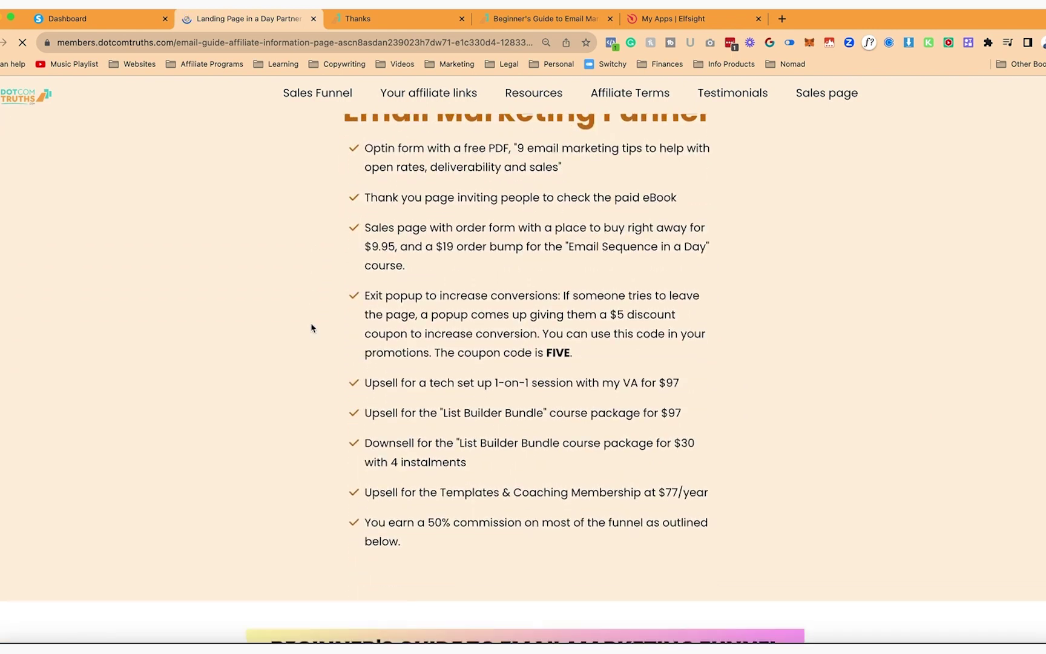
scroll(311, 328, down, 8)
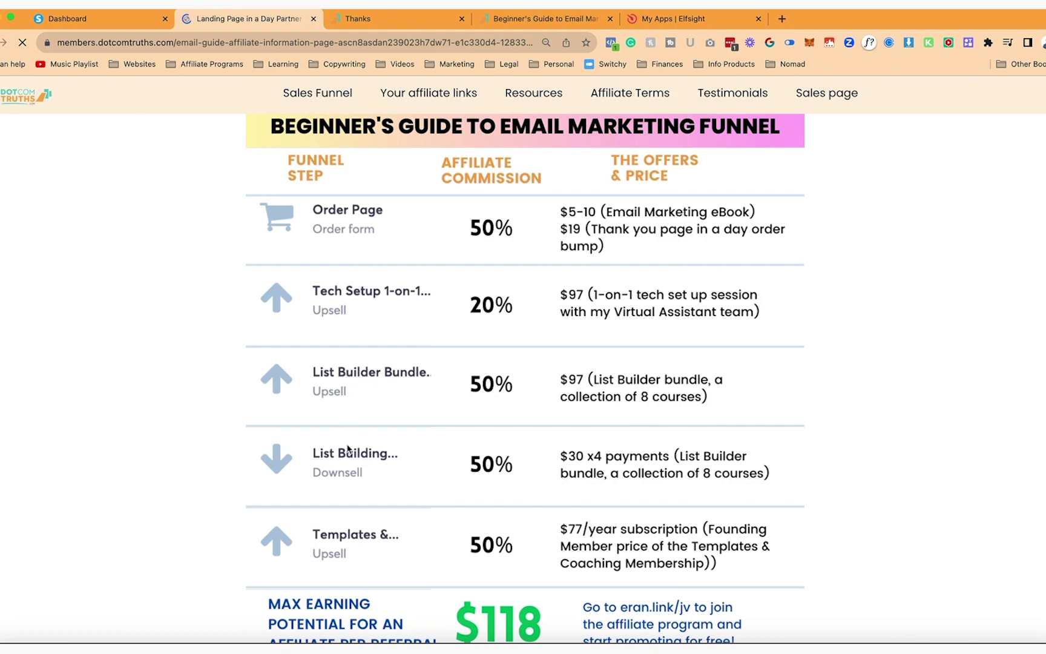
scroll(341, 549, down, 13)
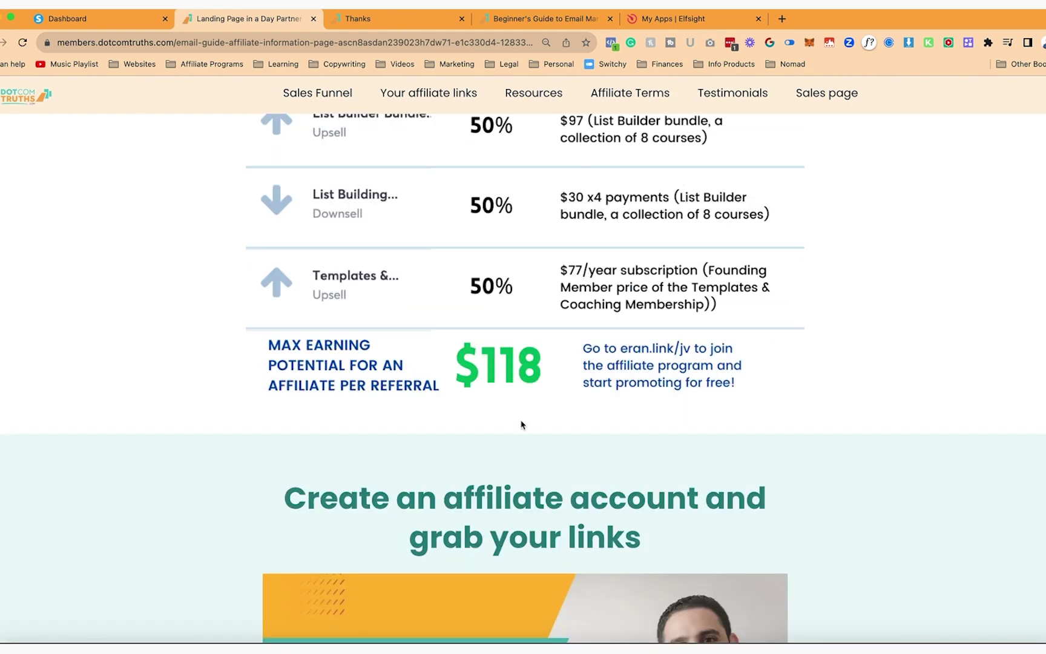
scroll(627, 480, down, 6)
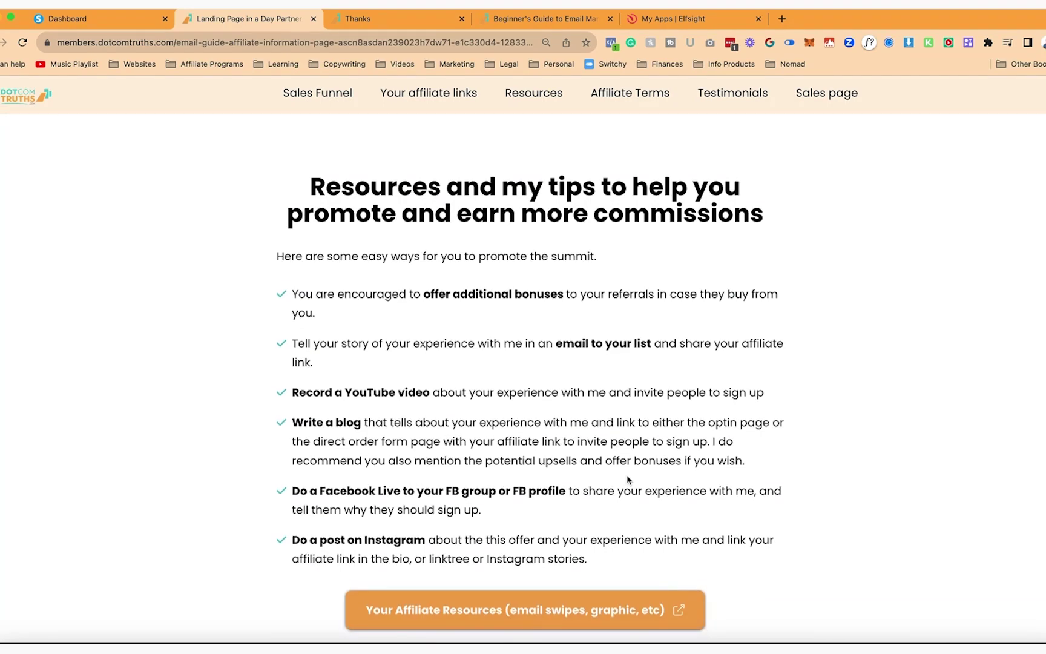
scroll(628, 480, down, 12)
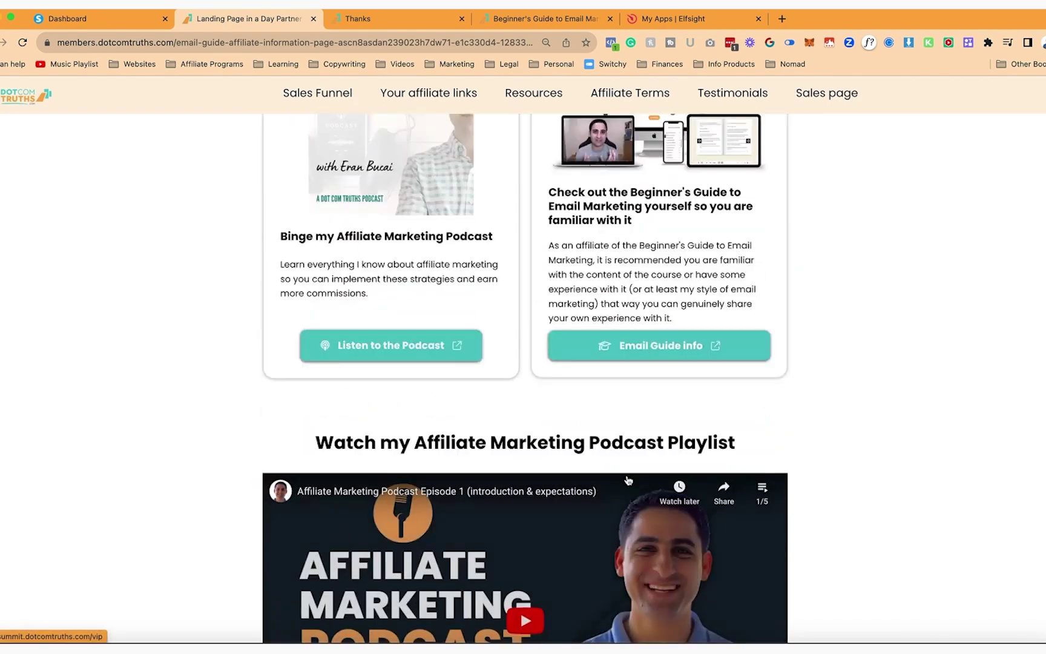
scroll(627, 480, down, 20)
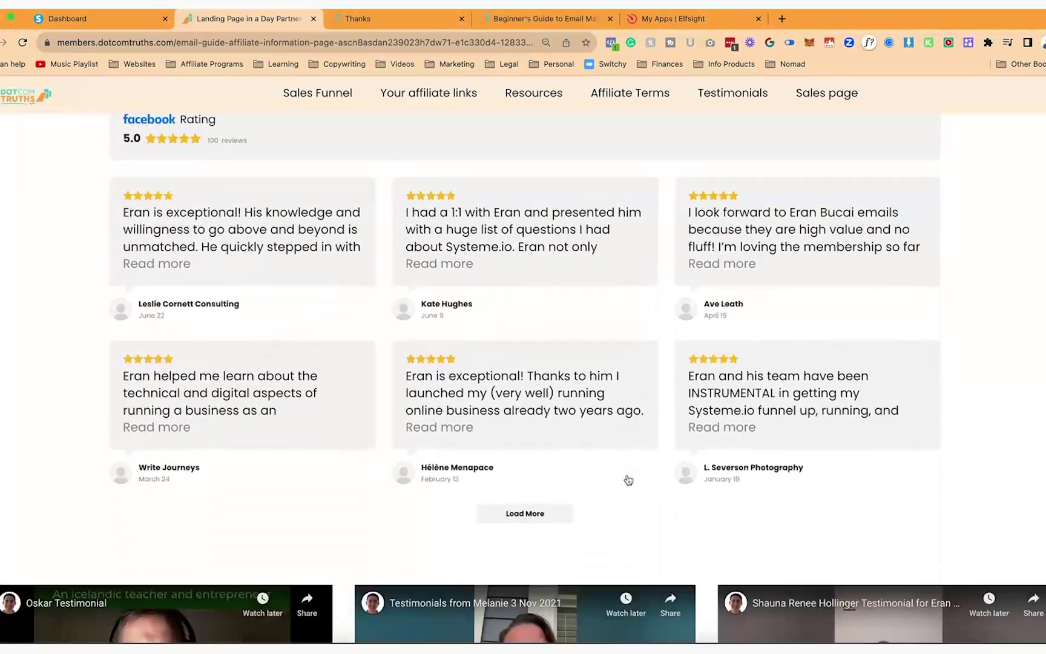
scroll(628, 479, down, 4)
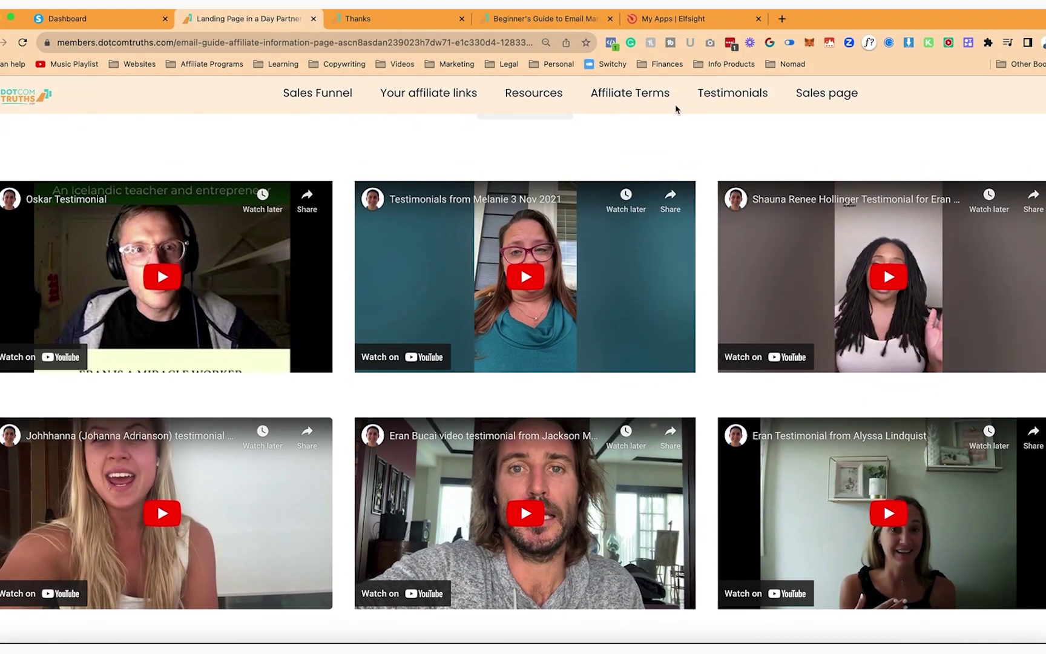
scroll(367, 209, up, 20)
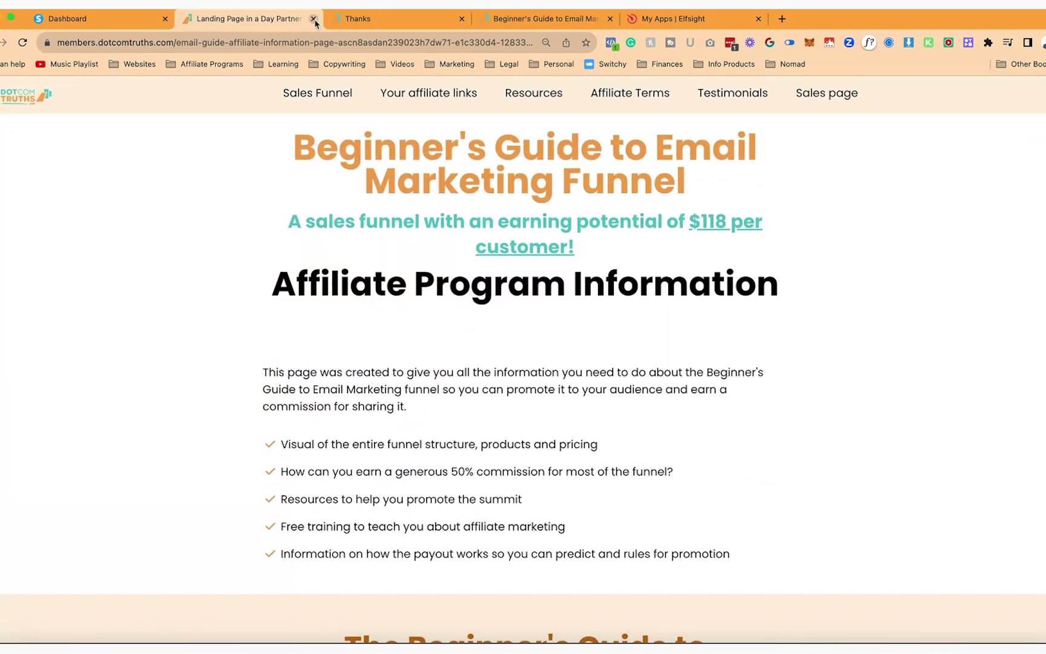
click(314, 20)
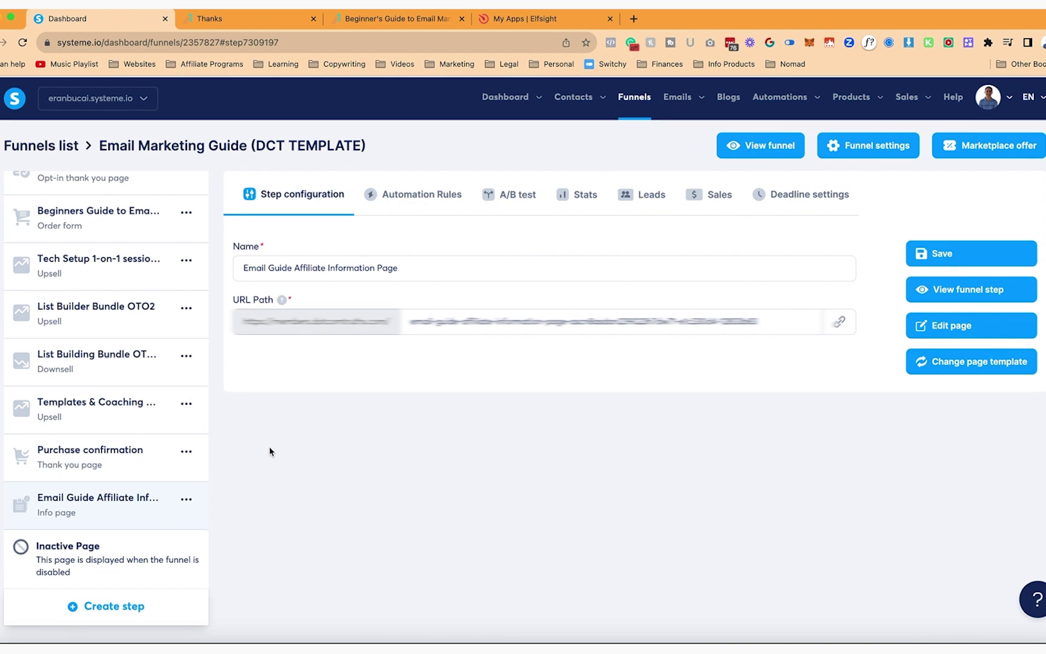
Scroll the funnel steps sidebar back up to the top.
scroll(132, 353, up, 2)
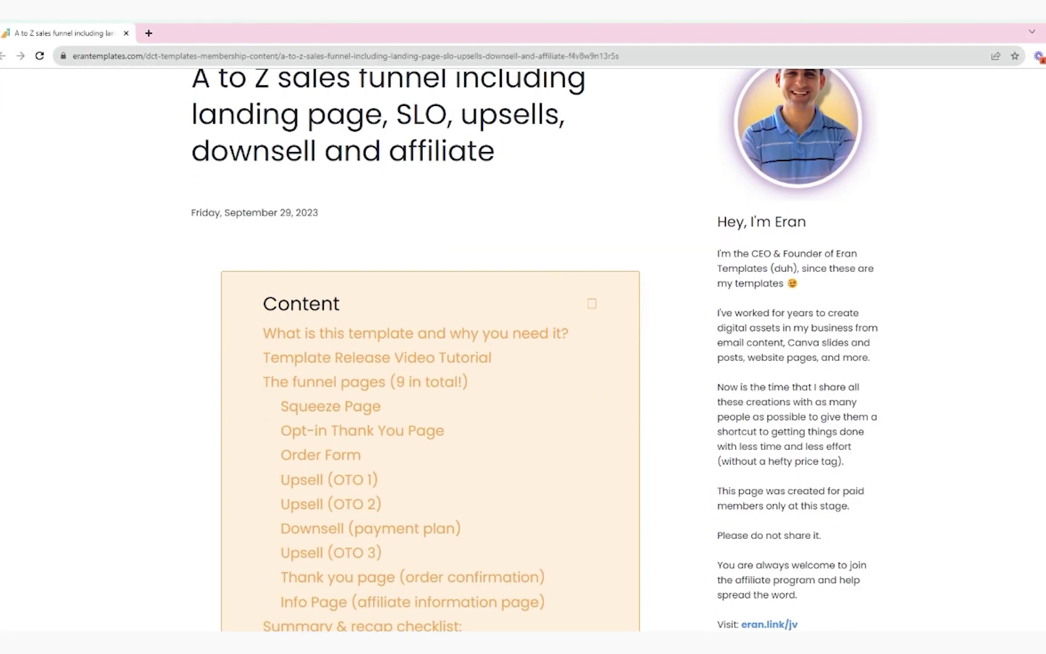
scroll(523, 351, down, 10)
scroll(424, 351, down, 20)
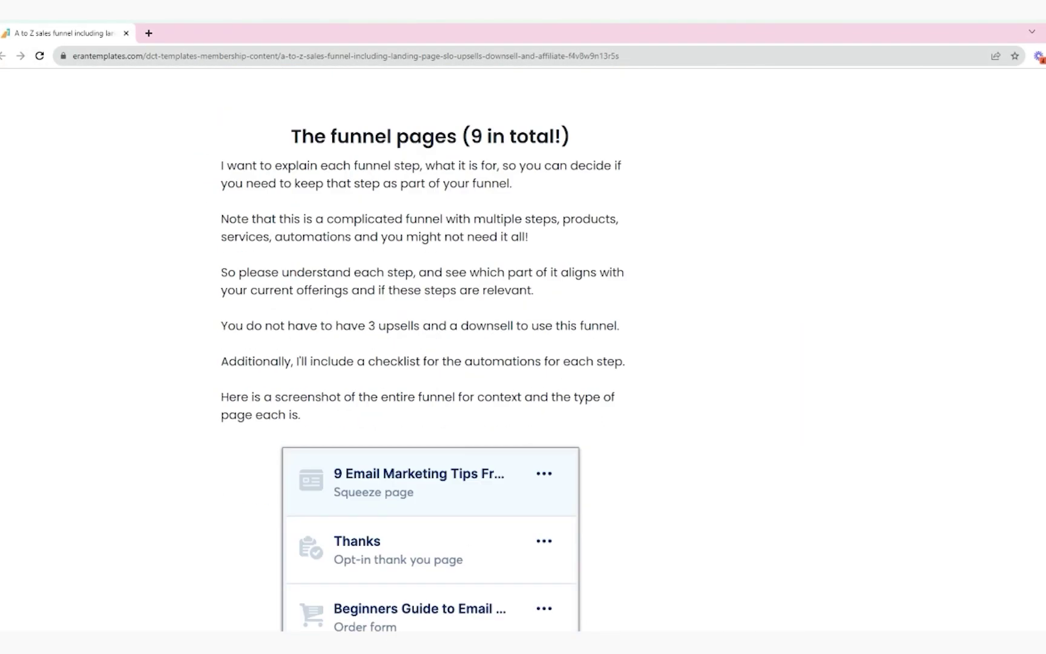
scroll(424, 352, down, 20)
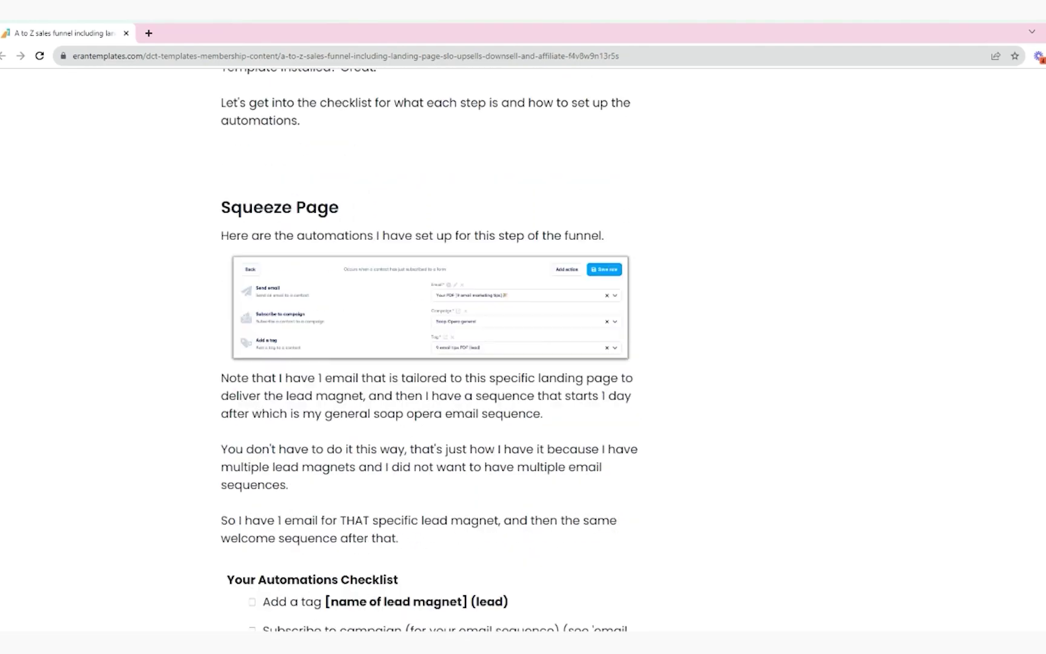
scroll(424, 351, down, 20)
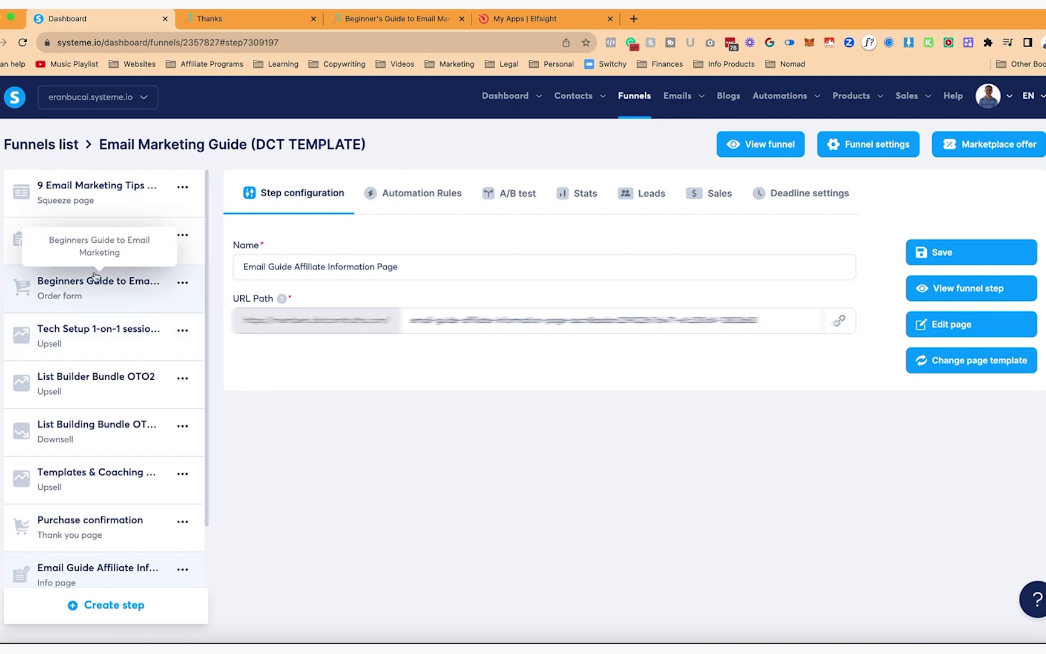
Switch from the affiliate information step to the Thanks opt-in thank-you page step.
click(120, 251)
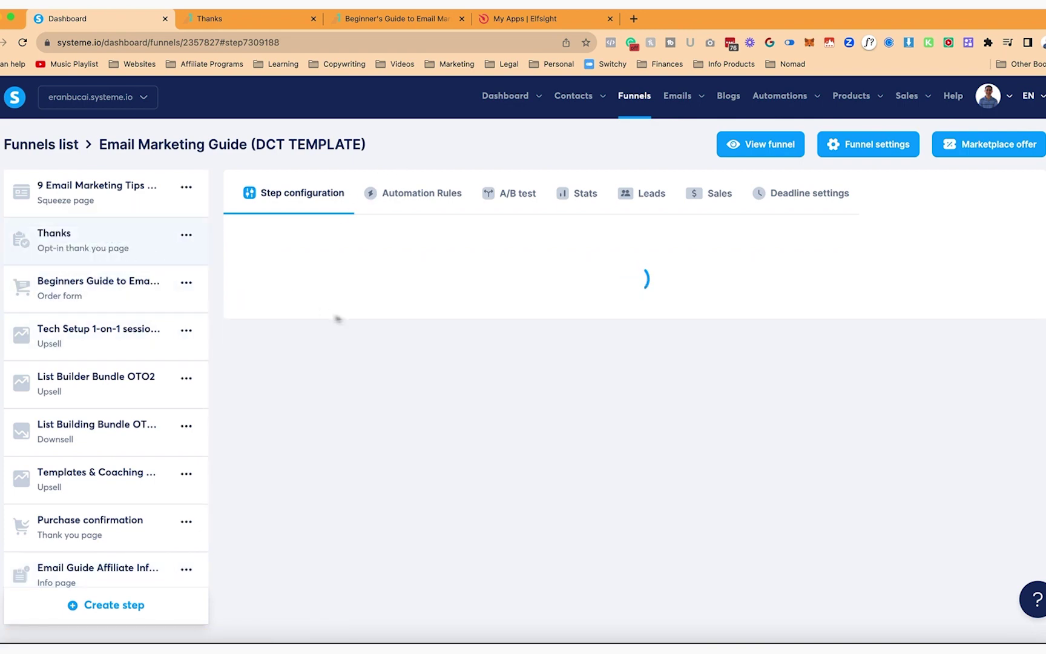